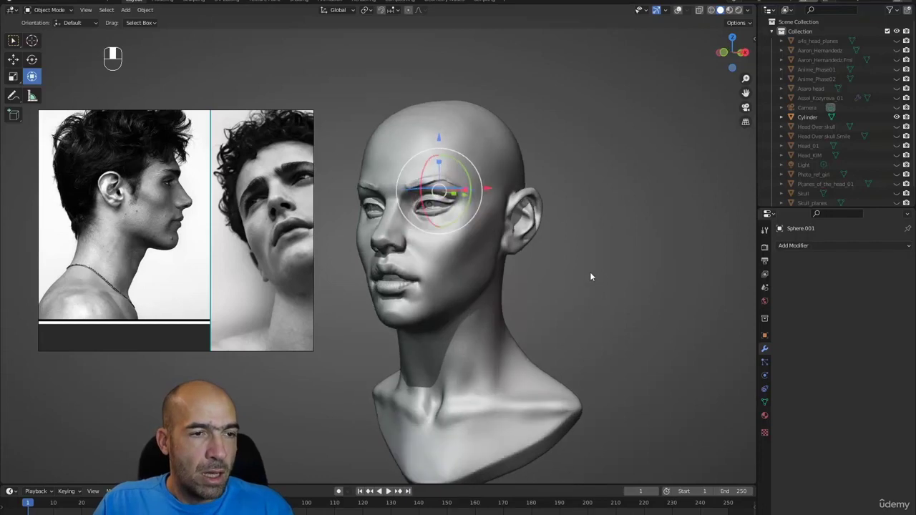
- Turn on the viewport overlays and join the female head's separate parts into one object
left_click(678, 9)
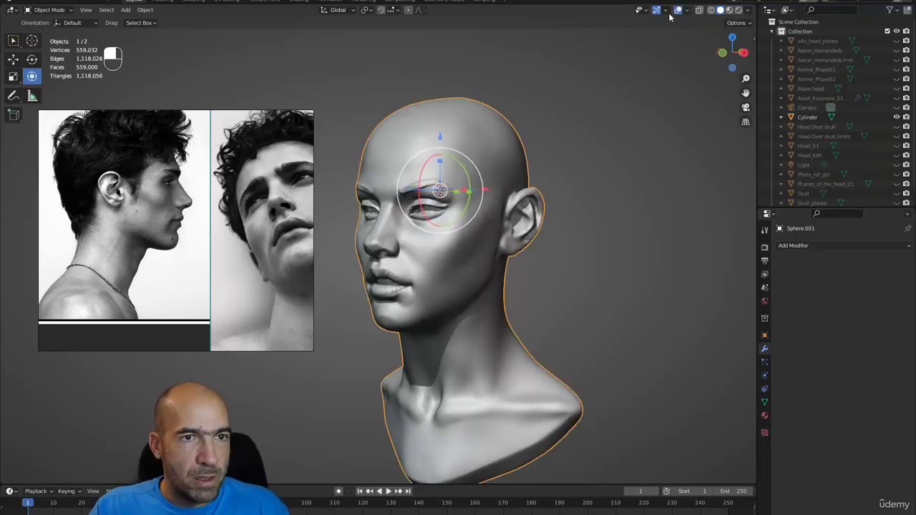
middle_click_drag(569, 179, 594, 289, "alt")
left_click(598, 290, "shift")
key("ctrl+j")
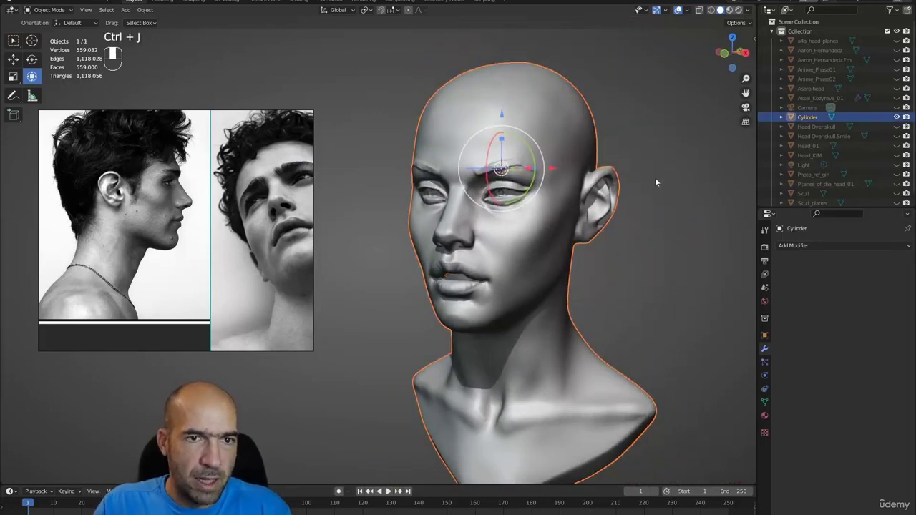
- Rename the joined head object to a first name followed by "_head_female_01"
double_click(814, 117)
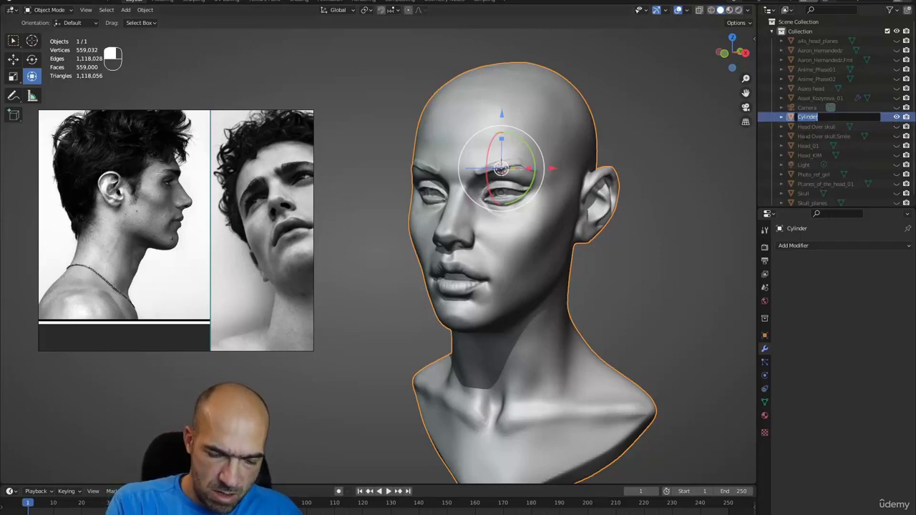
key("shift")
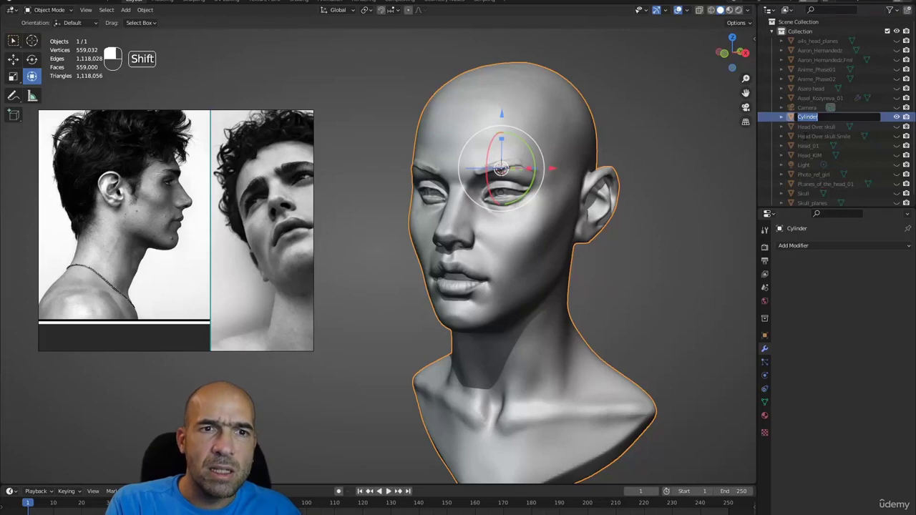
type("Eye")
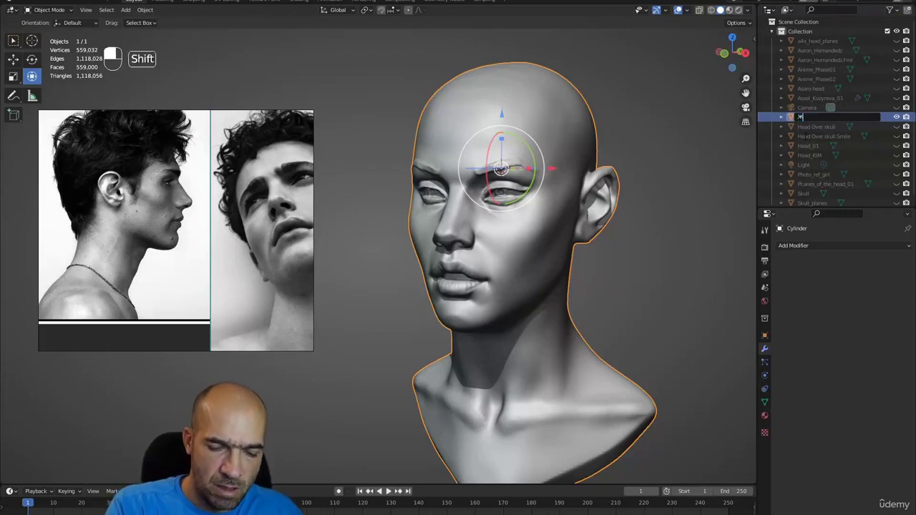
key("BackSpace")
key("BackSpace")
key("BackSpace")
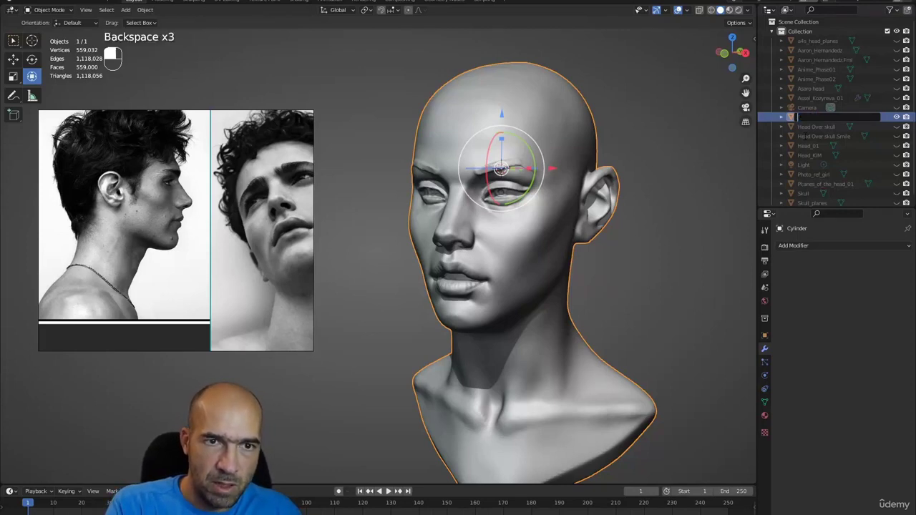
key("shift")
type("Vimal")
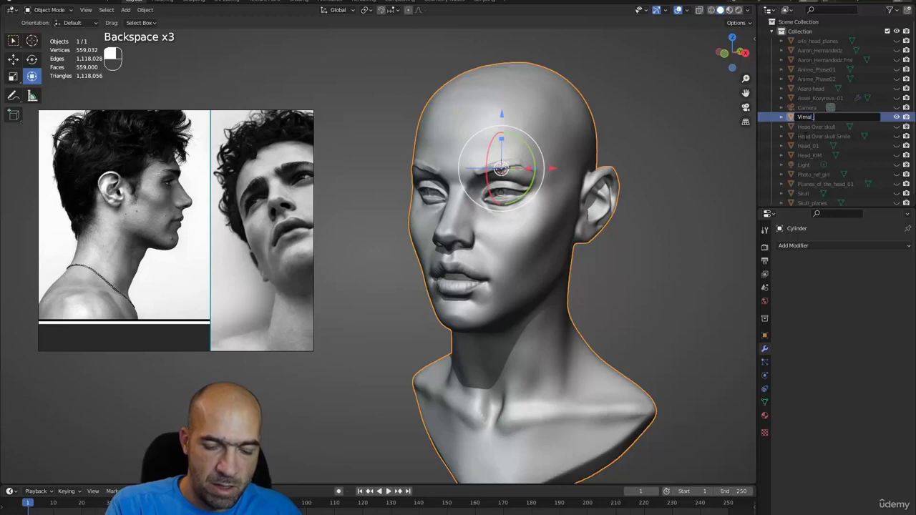
type("_head")
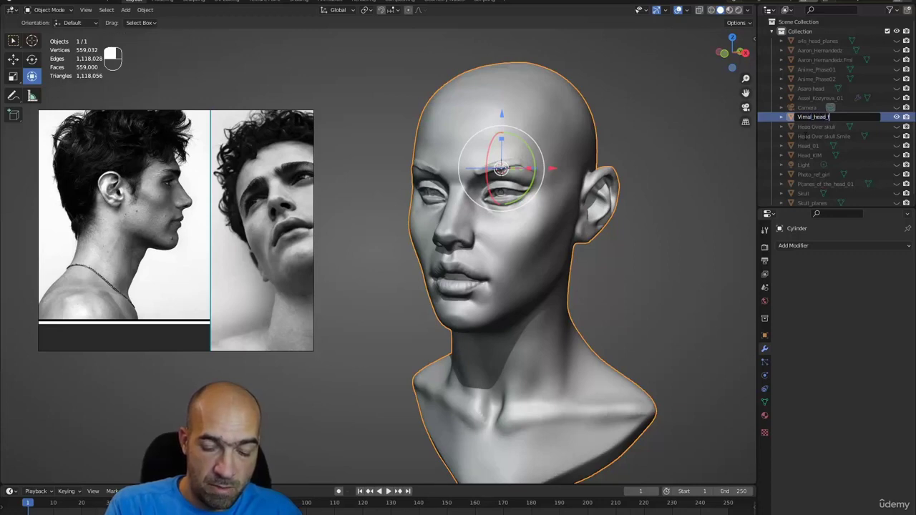
type("_fam")
key("BackSpace")
key("BackSpace")
type("emale")
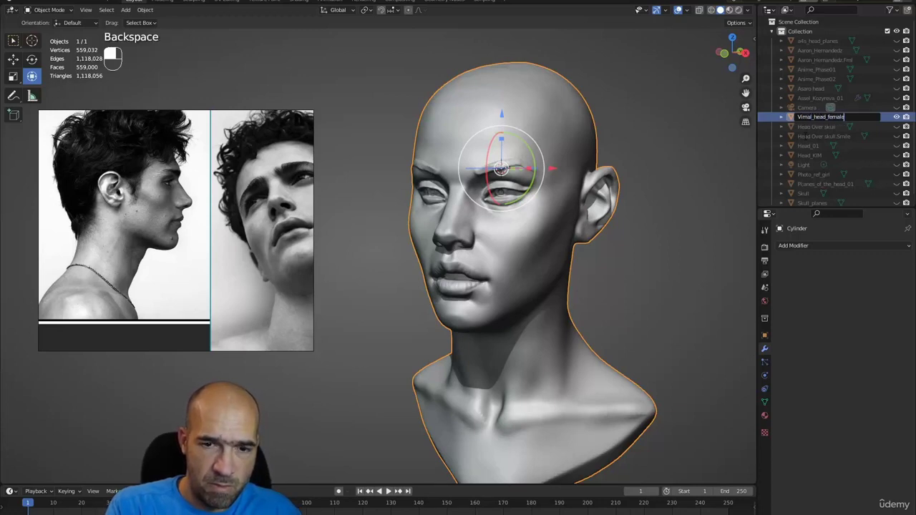
type("_")
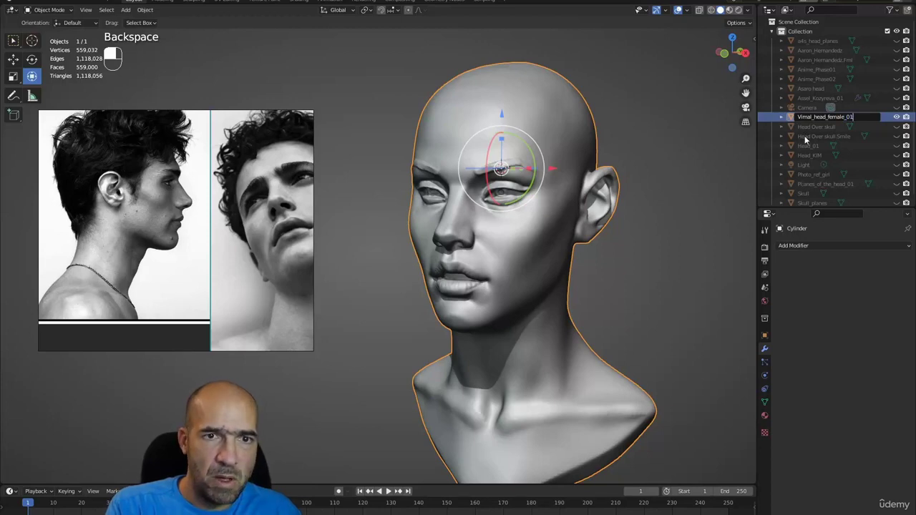
type("01")
key("Return")
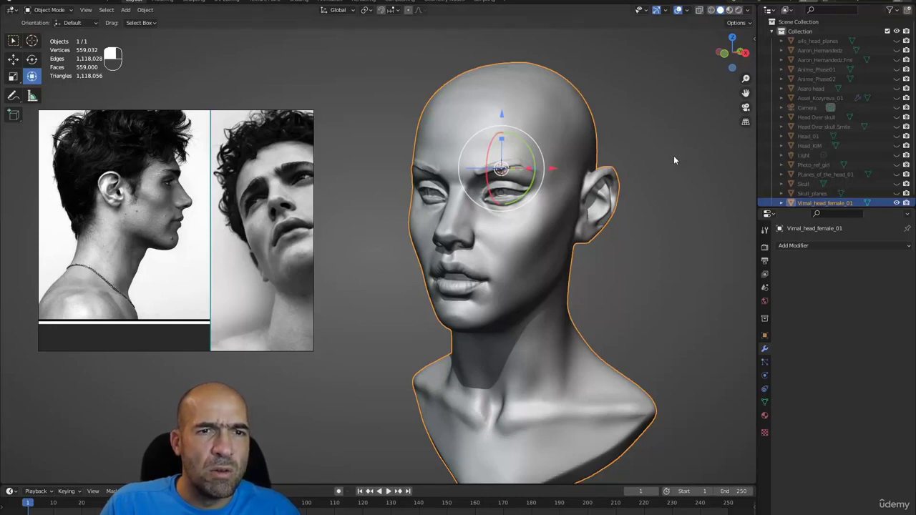
- Hide the finished female head and add a UV sphere at the 3D cursor
key("alt+a")
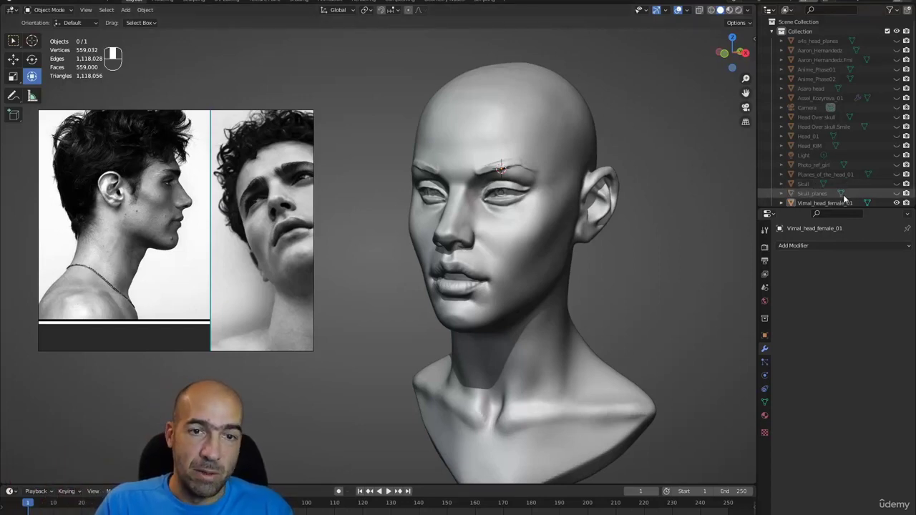
left_click(897, 203)
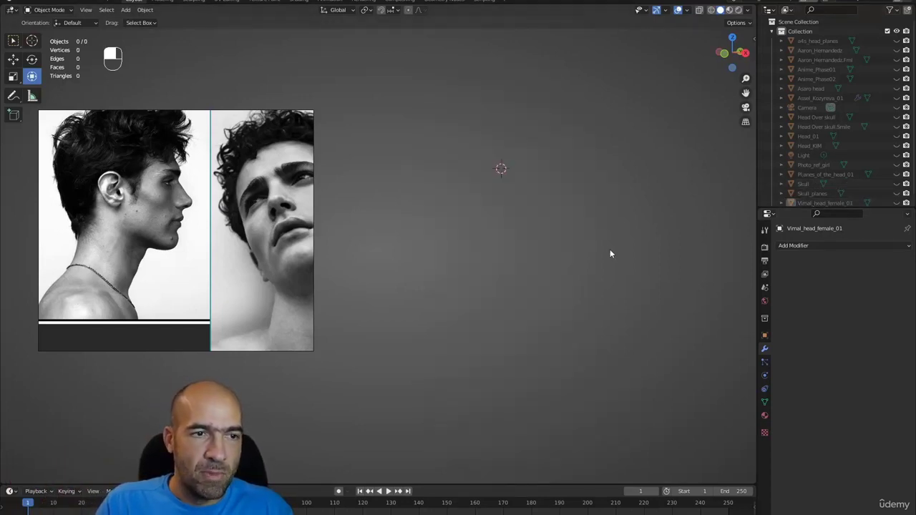
key("shift")
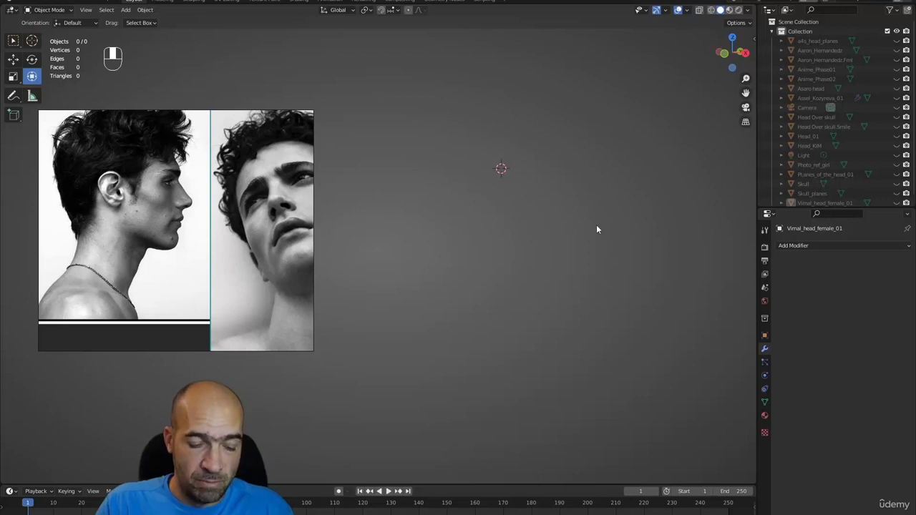
key("shift+a")
mouse_move(599, 226)
left_click(653, 255)
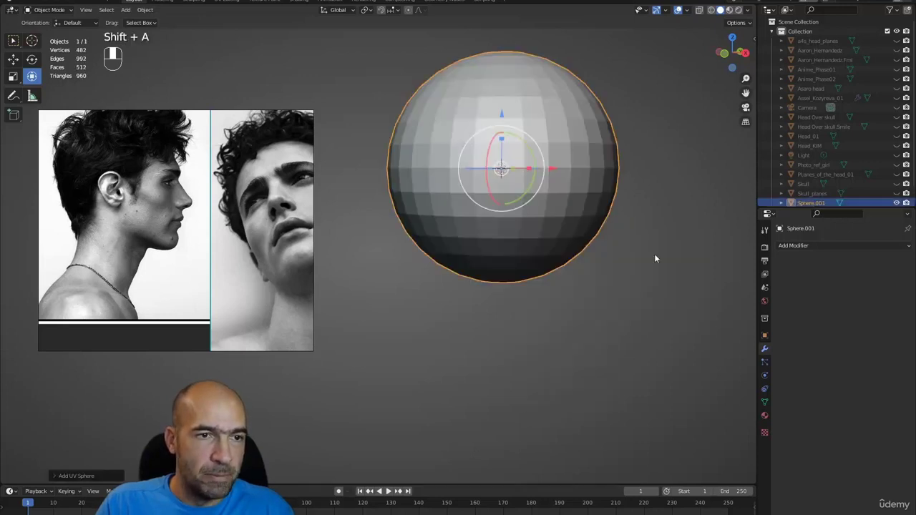
- Turn off the shadow in the viewport shading and switch the sphere to Sculpt Mode
left_click(749, 10)
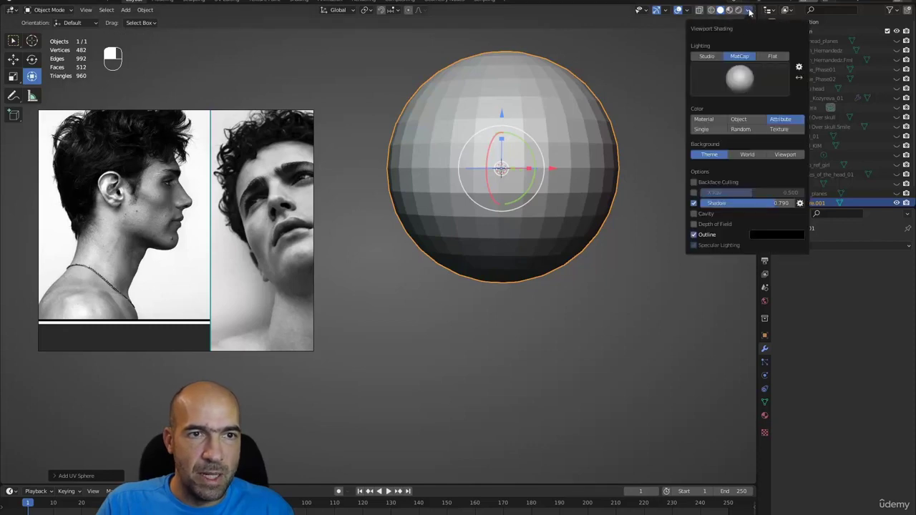
left_click(695, 203)
key("ctrl+Tab")
left_click(642, 231)
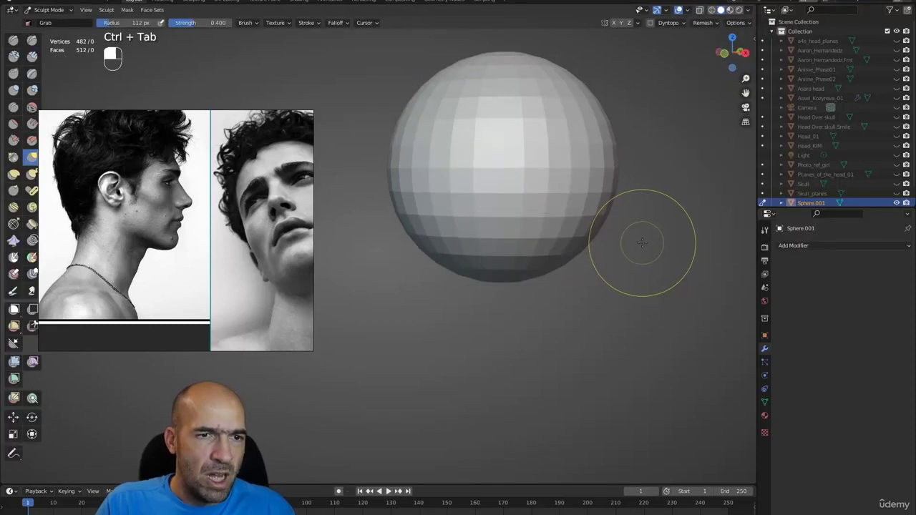
- Enlarge the Grab brush radius to 152 px
key("bracketright")
key("bracketright")
key("bracketright")
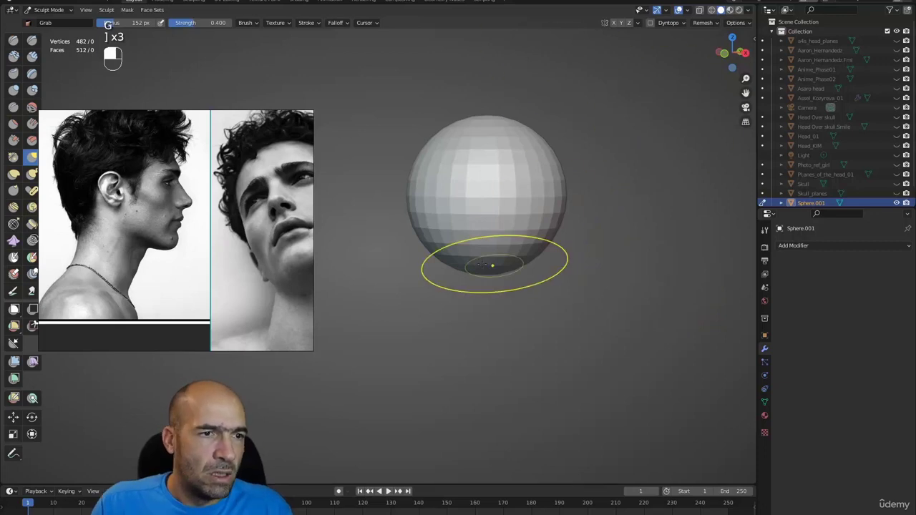
mouse_move(470, 266)
left_mouse_down()
mouse_move(462, 308)
mouse_move(501, 288)
left_mouse_up()
key("ctrl+z")
key("ctrl+z")
key("ctrl+z")
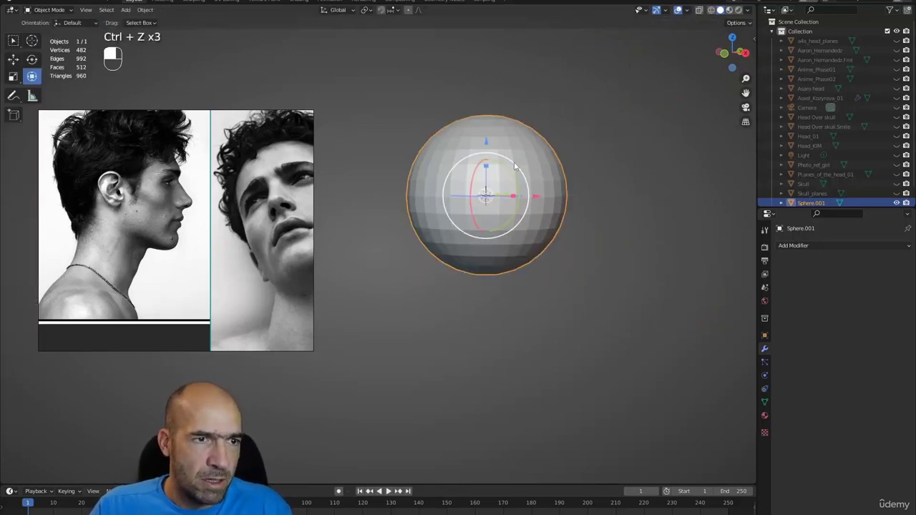
- Return to Sculpt Mode with X symmetry on and pull the sphere's underside down into a tapered, egg-shaped head with Grab
key("ctrl+Tab")
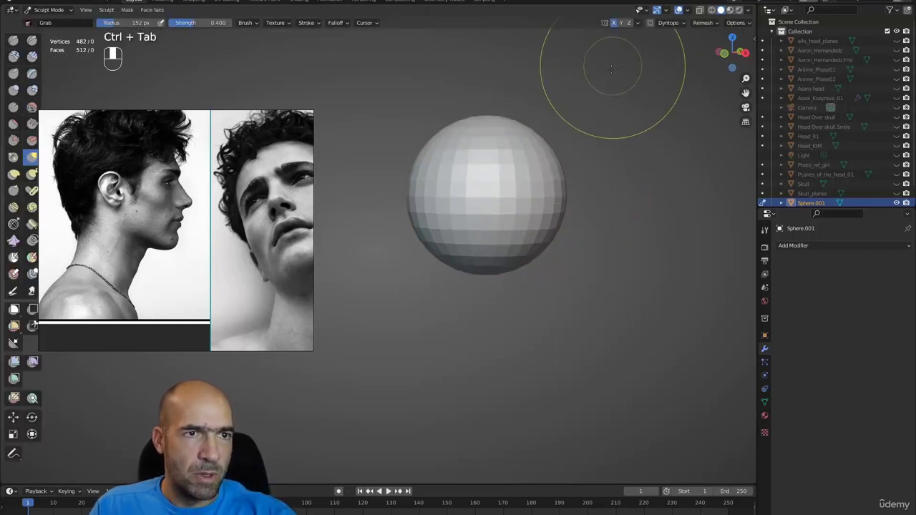
left_click_drag(491, 259, 525, 322)
middle_click_drag(525, 322, 546, 320)
left_click_drag(470, 304, 463, 335)
left_click_drag(535, 237, 519, 225)
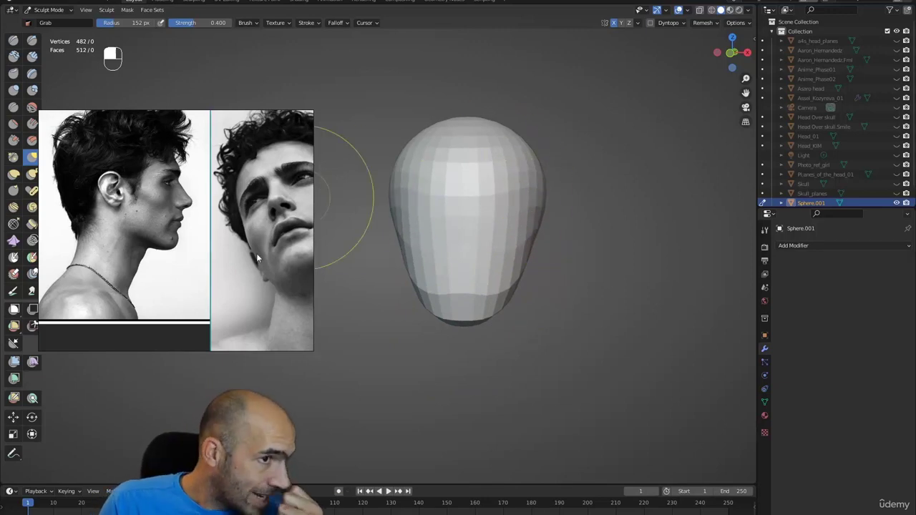
- Browse the reference board and examine the black-and-white portrait of the man with tilted head and hand at his neck
scroll(257, 256, "down", 2)
middle_click_drag(264, 268, 192, 258)
scroll(191, 258, "down", 2)
scroll(255, 230, "up", 1)
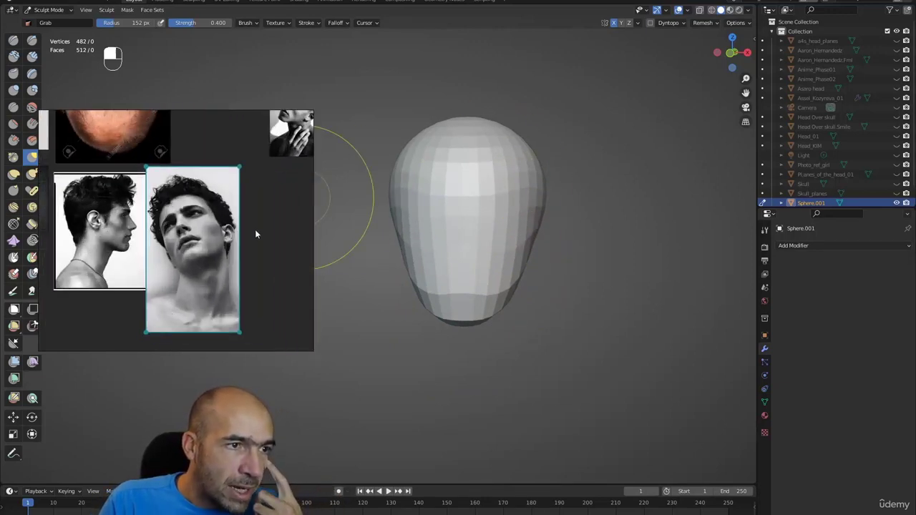
middle_click_drag(256, 230, 220, 281)
scroll(220, 282, "down", 1)
scroll(264, 185, "up", 6)
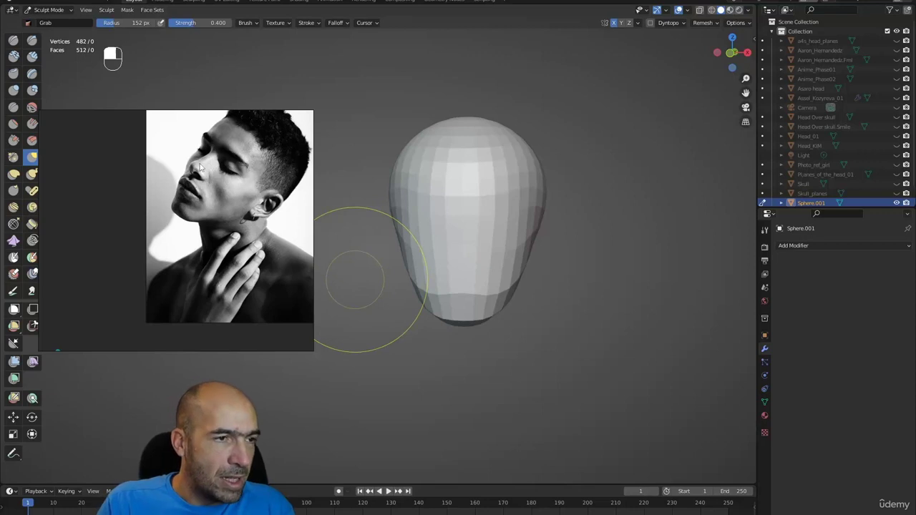
scroll(200, 167, "up", 2)
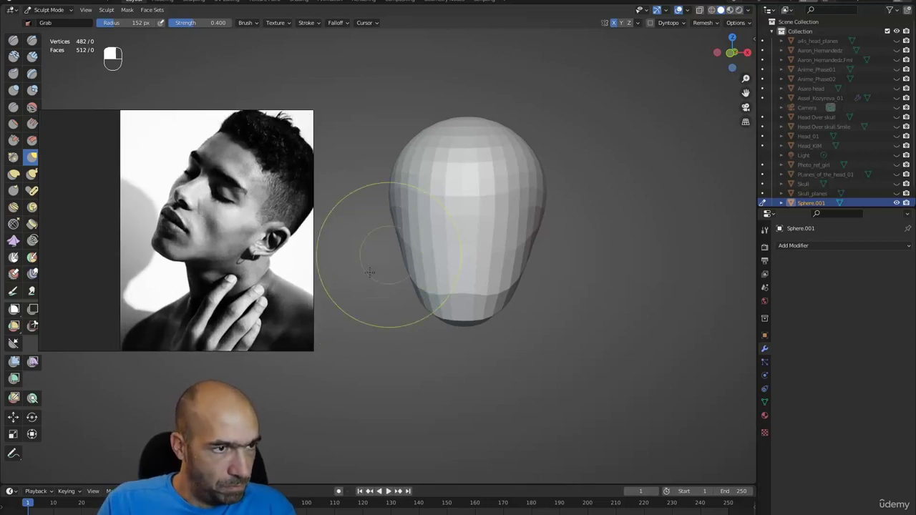
- Mark the mouth, chin and cheek planes on the portrait with the screen pen, and clear the marks
key("ctrl+shift+7")
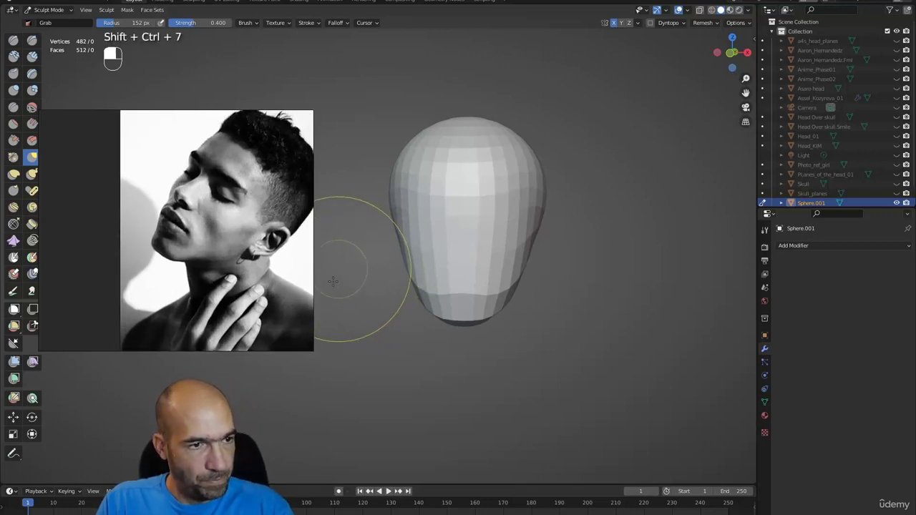
key("ctrl+shift+3")
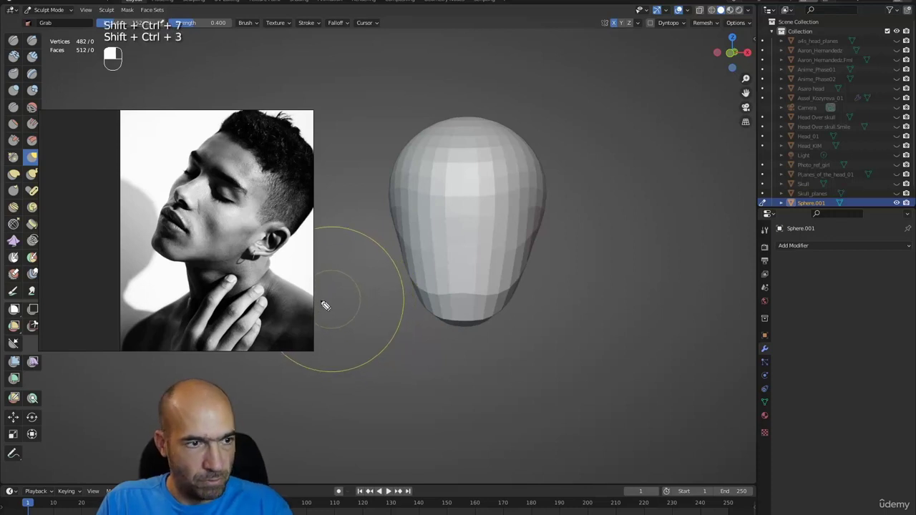
left_click_drag(330, 293, 293, 328)
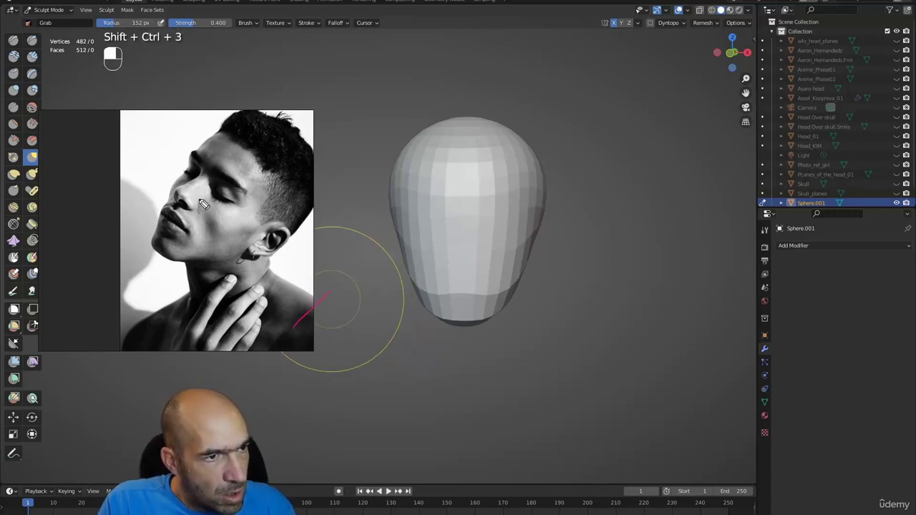
left_click_drag(203, 211, 191, 216)
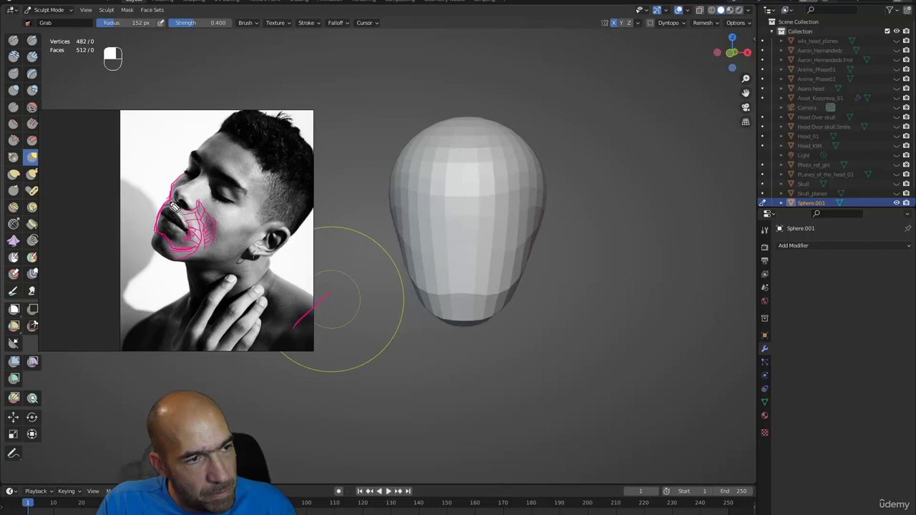
key("ctrl+shift+7")
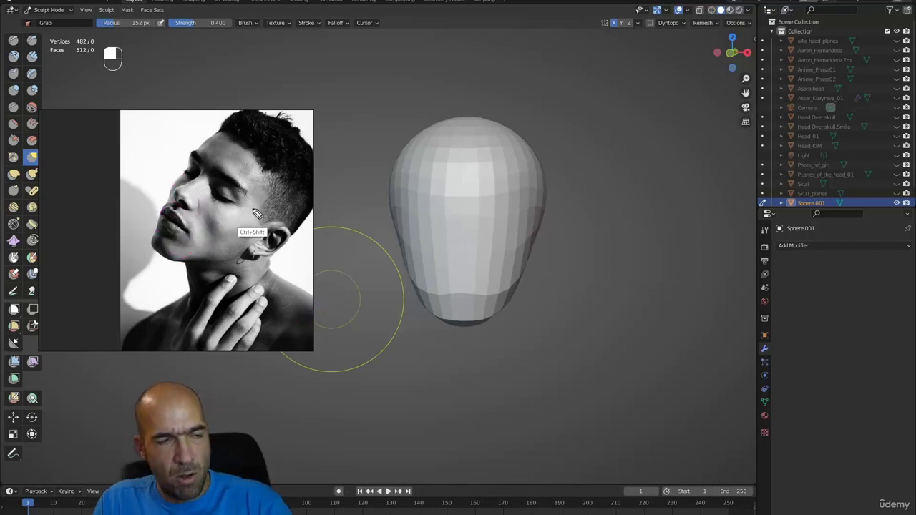
key("ctrl+shift+2")
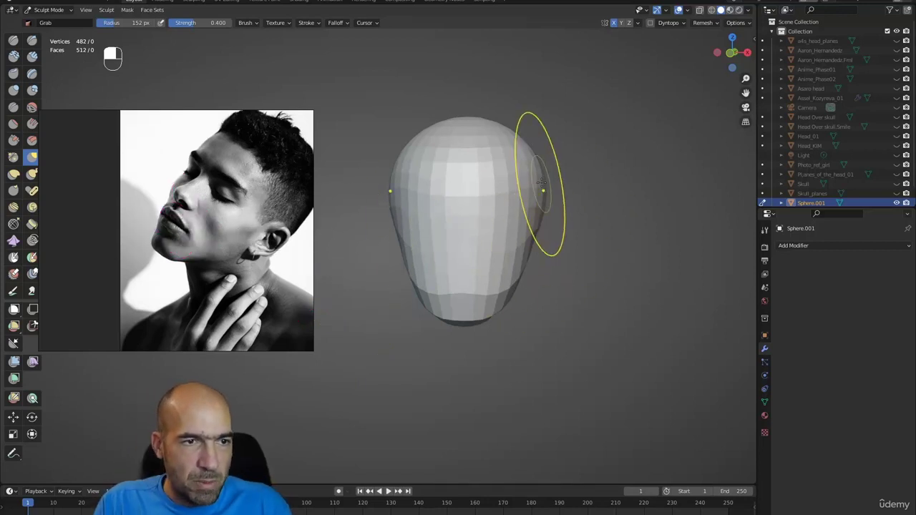
- Narrow the sides of the skull and pull a neck out of the head's rear underside with Grab
mouse_move(502, 267)
middle_mouse_down()
mouse_move(491, 250)
mouse_move(503, 229)
mouse_move(550, 252)
mouse_move(469, 226)
middle_mouse_up()
middle_click_drag(469, 225, 502, 221, "alt")
mouse_move(555, 143)
left_mouse_down()
mouse_move(561, 133)
mouse_move(540, 159)
mouse_move(531, 152)
left_mouse_up()
mouse_move(544, 295)
left_mouse_down("alt+shift")
mouse_move(513, 235)
mouse_move(565, 351)
mouse_move(535, 290)
mouse_move(528, 312)
mouse_move(522, 305)
left_mouse_up("alt+shift")
mouse_move(524, 302)
left_mouse_down()
mouse_move(571, 312)
mouse_move(475, 303)
mouse_move(499, 334)
mouse_move(460, 308)
mouse_move(481, 322)
left_mouse_up()
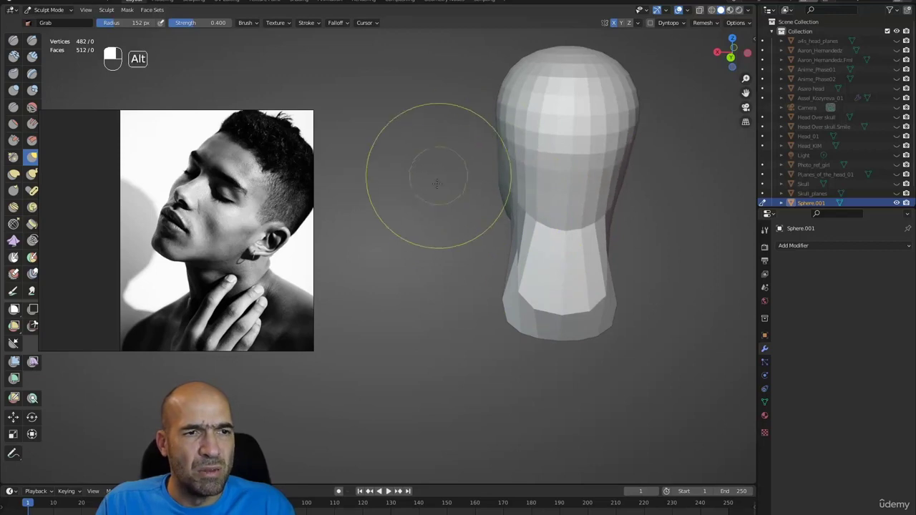
- Widen the neck by pulling its lower front end down and forward in side view with Grab
mouse_move(430, 174)
left_mouse_down("alt")
mouse_move(556, 167)
mouse_move(535, 221)
mouse_move(542, 245)
left_mouse_up("alt")
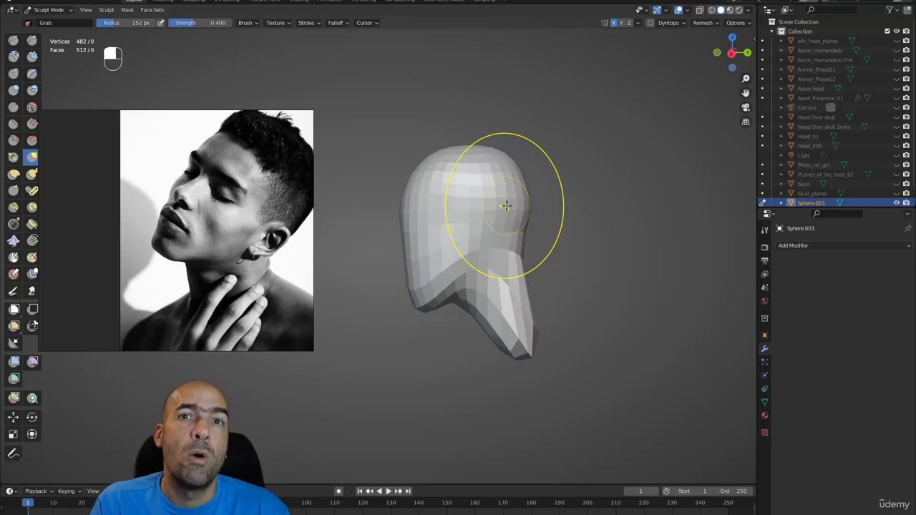
mouse_move(584, 326)
left_mouse_down("alt+shift")
mouse_move(591, 256)
mouse_move(571, 240)
left_mouse_up("alt+shift")
left_click_drag(530, 269, 518, 331)
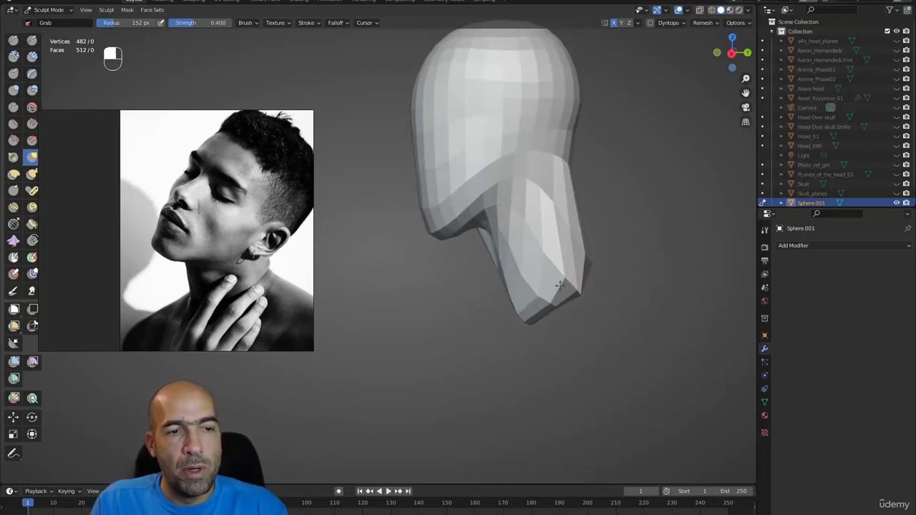
middle_click_drag(519, 331, 622, 254, "alt")
- Remesh the head blockout and adjust the form of the neck with Grab
key("ctrl+r")
left_click_drag(593, 229, 533, 255, "alt")
left_click_drag(535, 264, 507, 272)
left_click_drag(569, 278, 608, 295, "alt")
left_click_drag(601, 283, 630, 240, "alt")
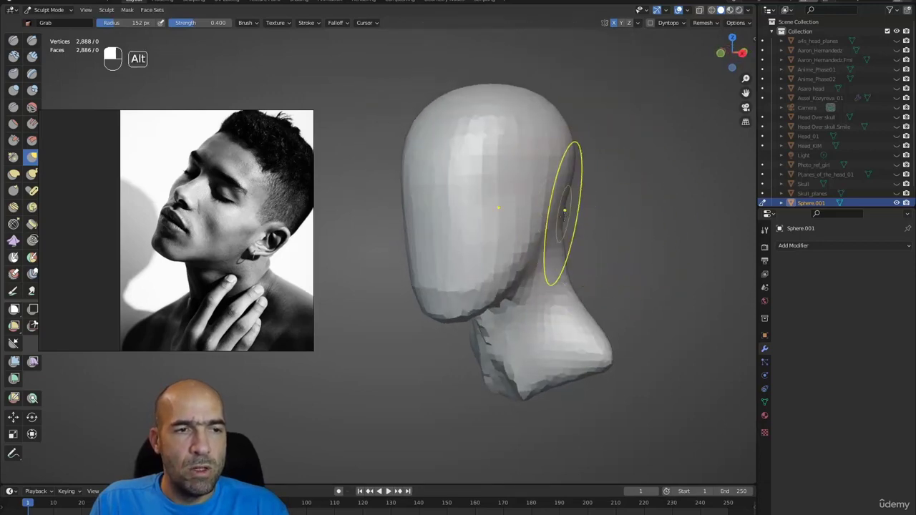
- Refine the neck, the jaw underside and the side of the skull with small Grab strokes
left_click_drag(565, 212, 620, 216, "alt")
left_click_drag(559, 256, 550, 259)
left_click_drag(516, 305, 513, 291)
left_click_drag(604, 286, 607, 326, "alt")
left_click_drag(545, 159, 521, 153)
left_click_drag(653, 221, 608, 192, "alt")
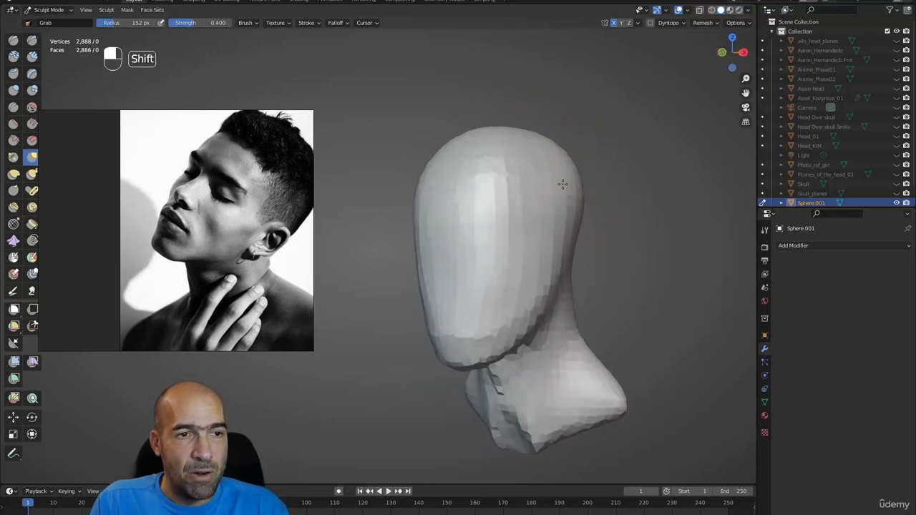
- Smooth the lower face and cut in the jawline from the chin toward the ear with Draw Sharp strokes
left_click_drag(623, 229, 613, 207, "alt+shift")
left_click_drag(612, 206, 544, 210, "alt")
mouse_move(432, 296)
left_mouse_down("shift")
mouse_move(448, 289)
mouse_move(452, 297)
left_mouse_up("shift")
mouse_move(460, 336)
left_mouse_down("alt+shift")
mouse_move(477, 316)
mouse_move(464, 290)
mouse_move(481, 310)
left_mouse_up("alt+shift")
key("1")
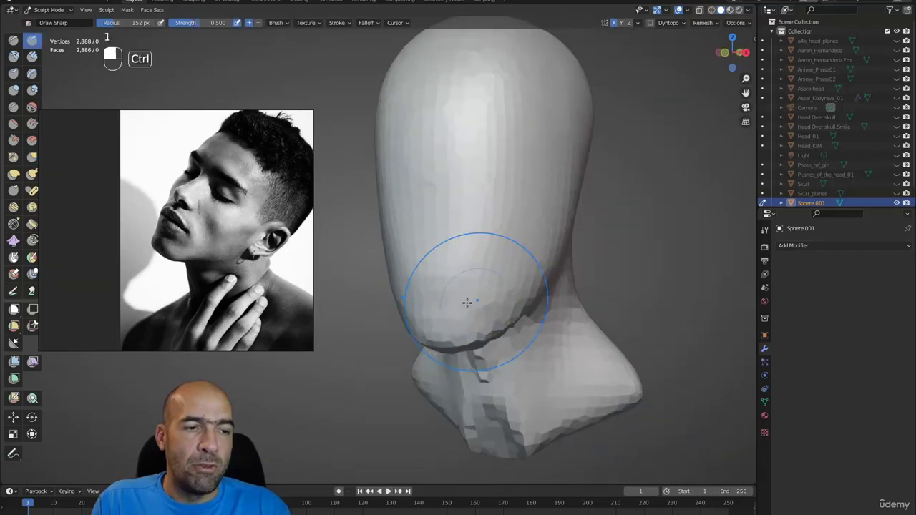
mouse_move(438, 335)
left_mouse_down()
mouse_move(465, 342)
mouse_move(513, 328)
mouse_move(483, 338)
mouse_move(537, 312)
mouse_move(595, 240)
left_mouse_up()
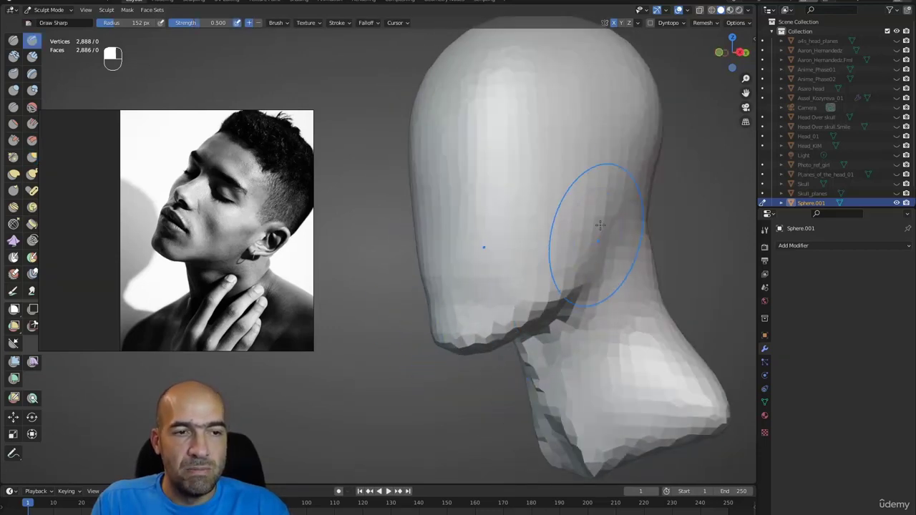
mouse_move(575, 286)
left_mouse_down()
mouse_move(603, 208)
mouse_move(494, 237)
left_mouse_up()
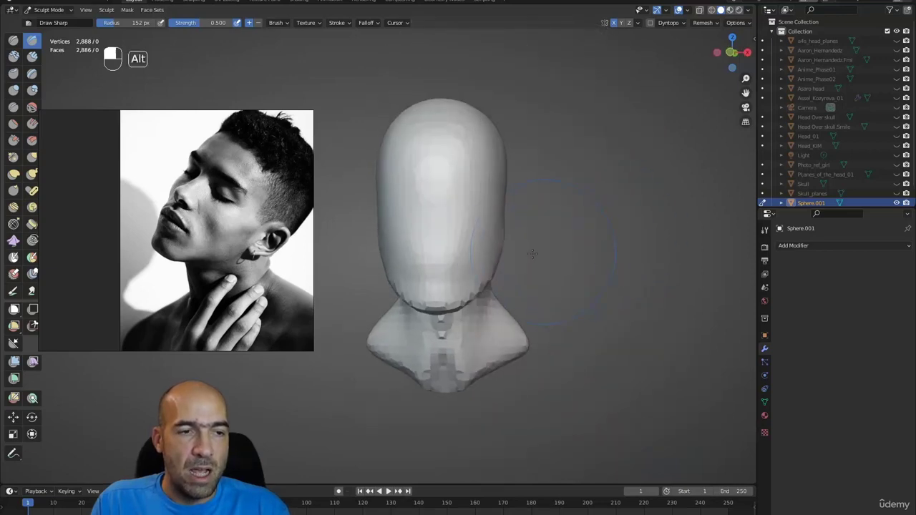
- Adjust the head's front silhouette and the back of the neck with Grab
key("g")
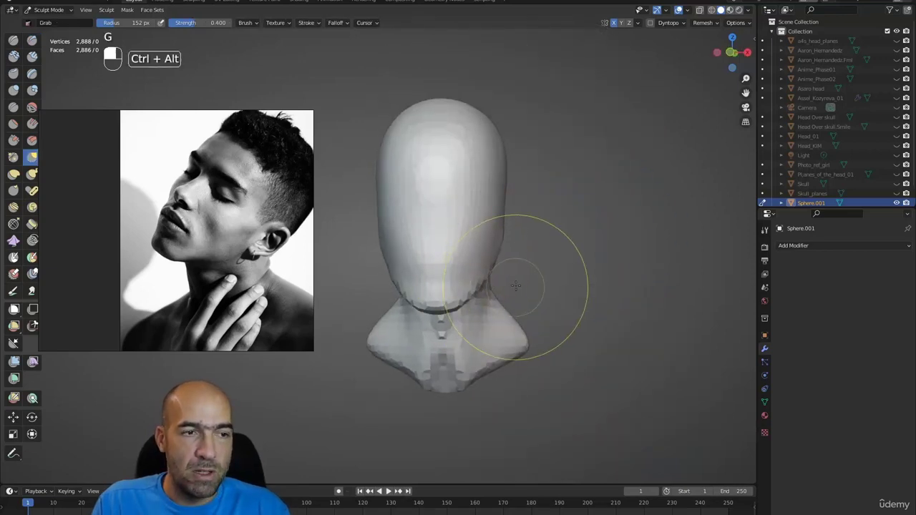
left_click_drag(522, 277, 537, 251, "ctrl+alt")
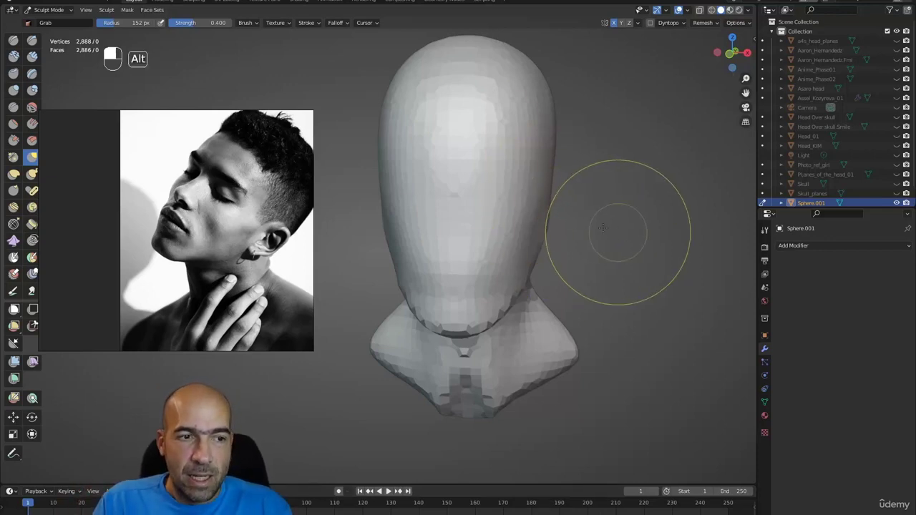
mouse_move(614, 231)
left_mouse_down("alt")
mouse_move(552, 219)
mouse_move(511, 229)
left_mouse_up("alt")
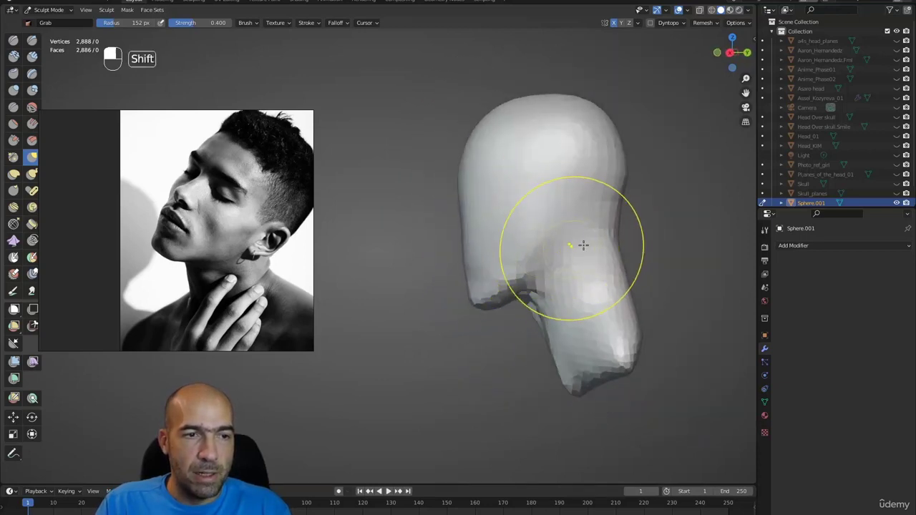
left_click_drag(580, 244, 469, 270, "alt")
left_click_drag(482, 312, 423, 339, "ctrl+alt")
left_click_drag(504, 345, 543, 346, "alt")
left_click_drag(543, 347, 551, 315, "ctrl+alt")
mouse_move(514, 273)
left_mouse_down()
mouse_move(495, 258)
mouse_move(528, 285)
left_mouse_up()
- Build up the muscle masses along the side and front of the neck with long Clay Strips strokes
key("c")
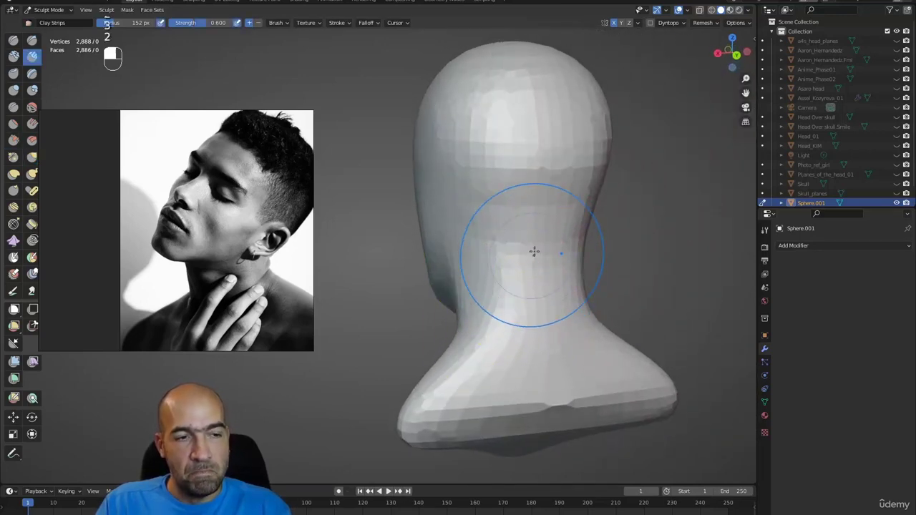
left_click_drag(463, 329, 524, 324, "alt")
left_click_drag(469, 292, 438, 379)
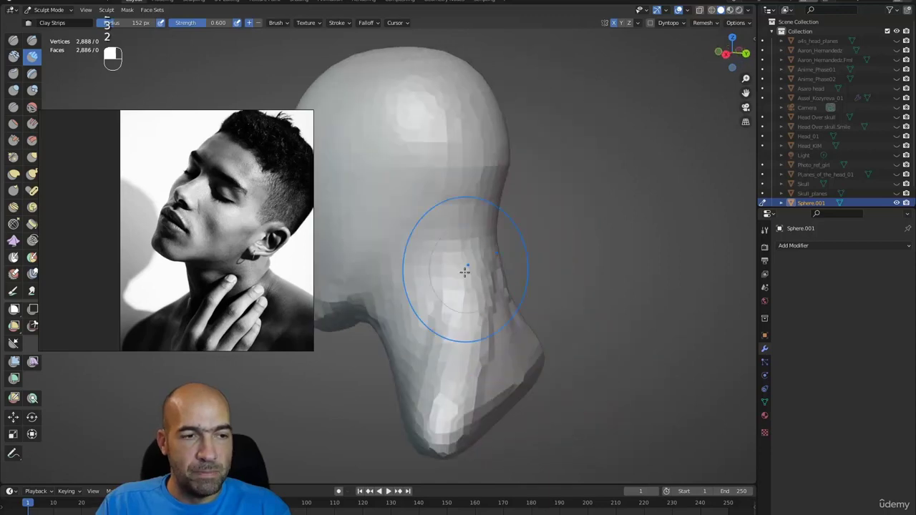
left_click_drag(464, 270, 436, 387)
left_click_drag(489, 349, 572, 343, "alt")
mouse_move(573, 342)
left_mouse_down("alt+shift")
mouse_move(464, 349)
mouse_move(521, 319)
left_mouse_up("alt+shift")
left_click_drag(432, 287, 393, 397)
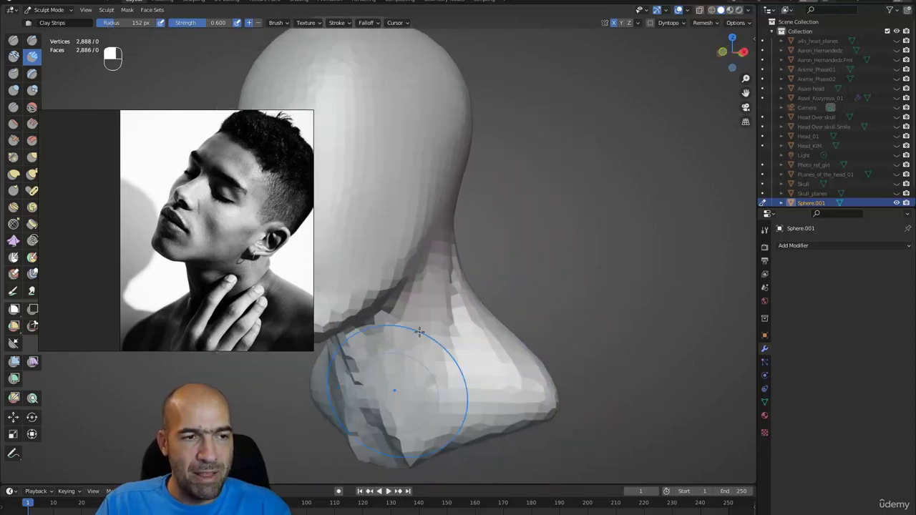
mouse_move(426, 308)
left_mouse_down()
mouse_move(387, 423)
mouse_move(398, 401)
mouse_move(401, 408)
left_mouse_up()
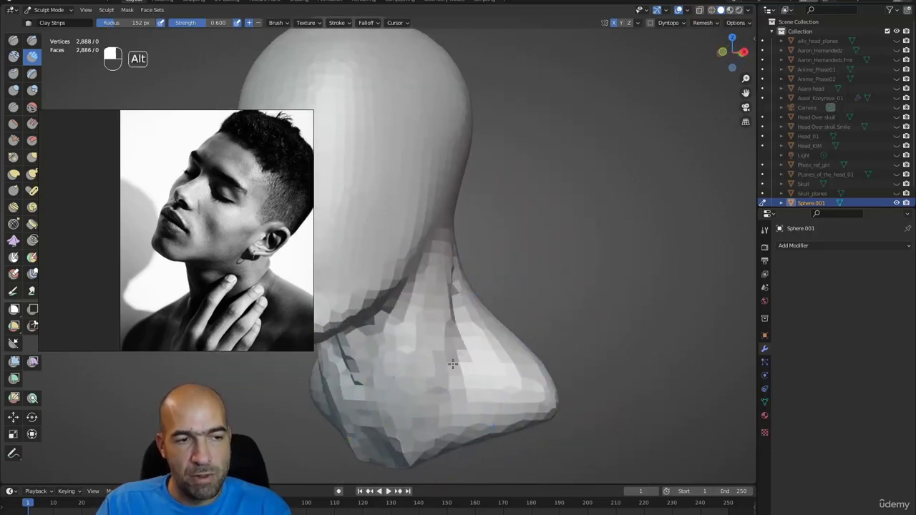
- Pull the shoulders outward at the base of the neck with Grab and match the form in side view
left_click_drag(454, 364, 544, 363, "alt")
left_click_drag(438, 330, 508, 323, "alt+shift")
scroll(511, 324, "down", 3)
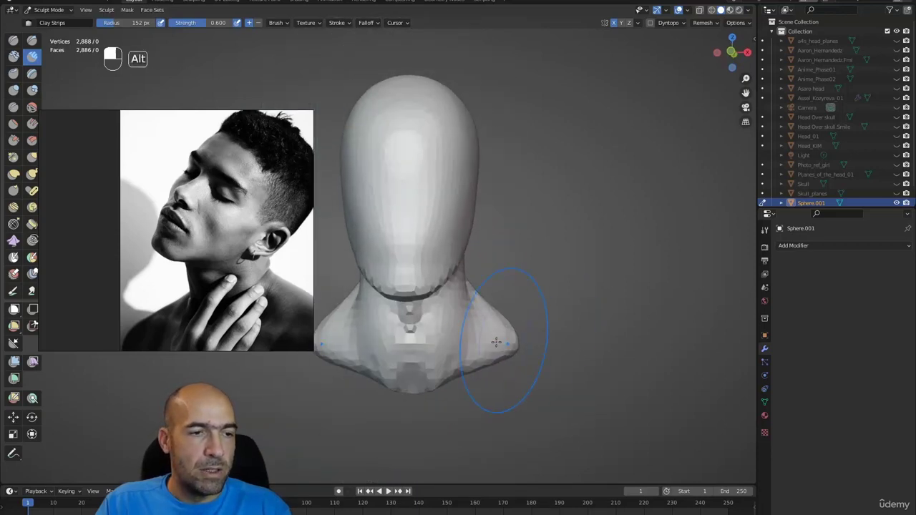
key("g")
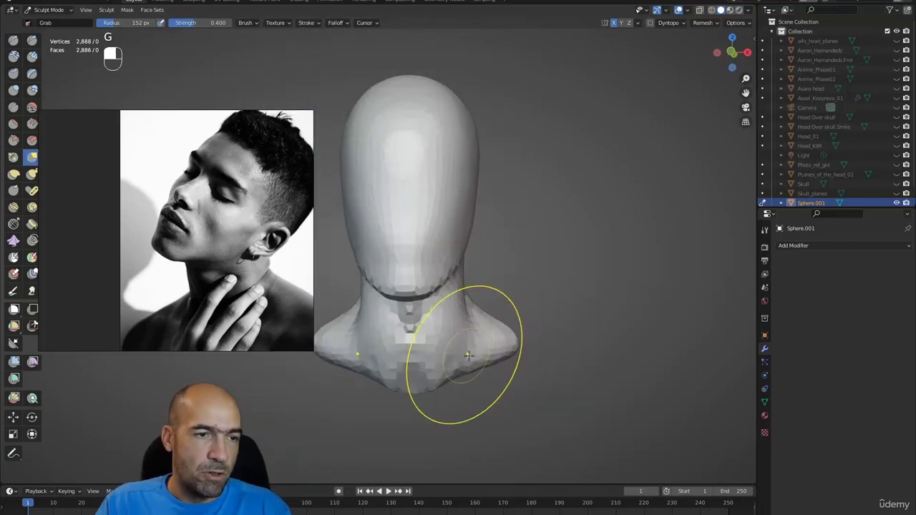
mouse_move(469, 355)
left_mouse_down()
mouse_move(475, 366)
mouse_move(503, 366)
mouse_move(522, 353)
left_mouse_up()
left_click_drag(530, 358, 460, 357, "alt")
left_click_drag(501, 327, 467, 313, "alt")
left_click_drag(518, 270, 548, 258, "alt")
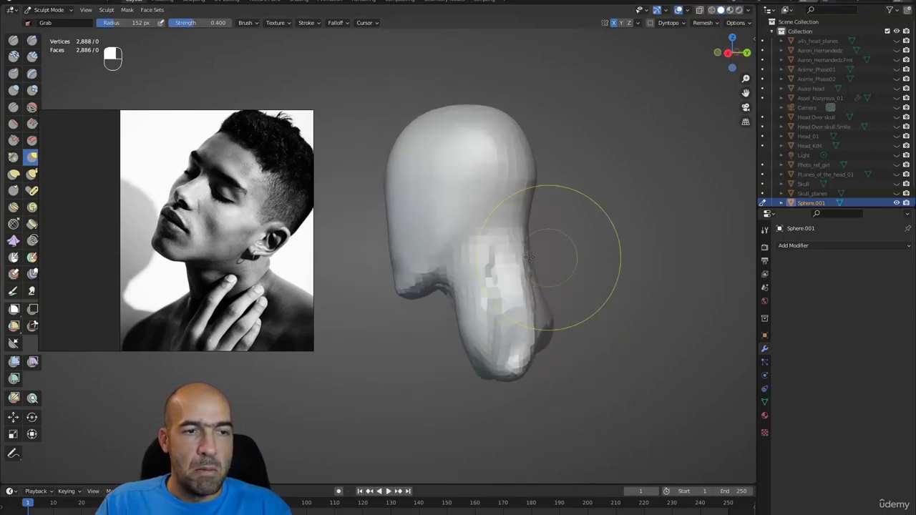
left_click_drag(538, 290, 562, 349, "alt")
left_click_drag(562, 349, 514, 282, "ctrl+alt")
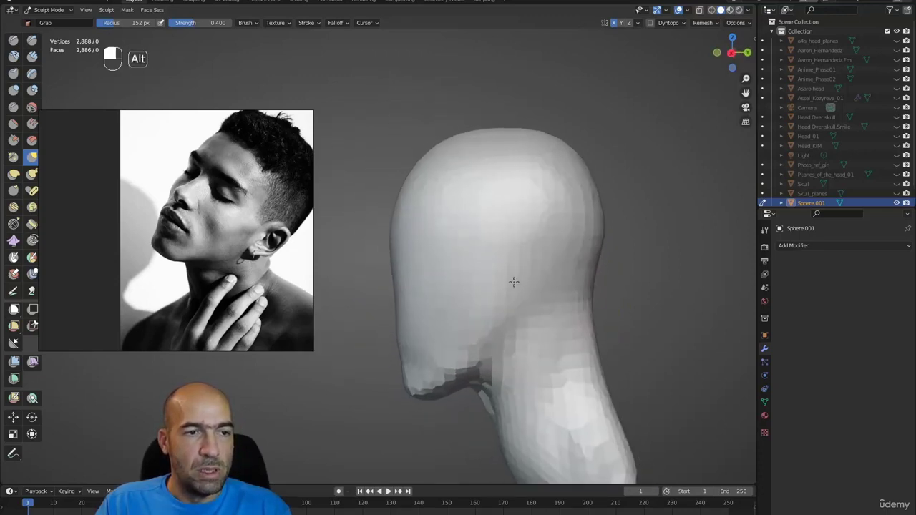
scroll(514, 282, "down", 3)
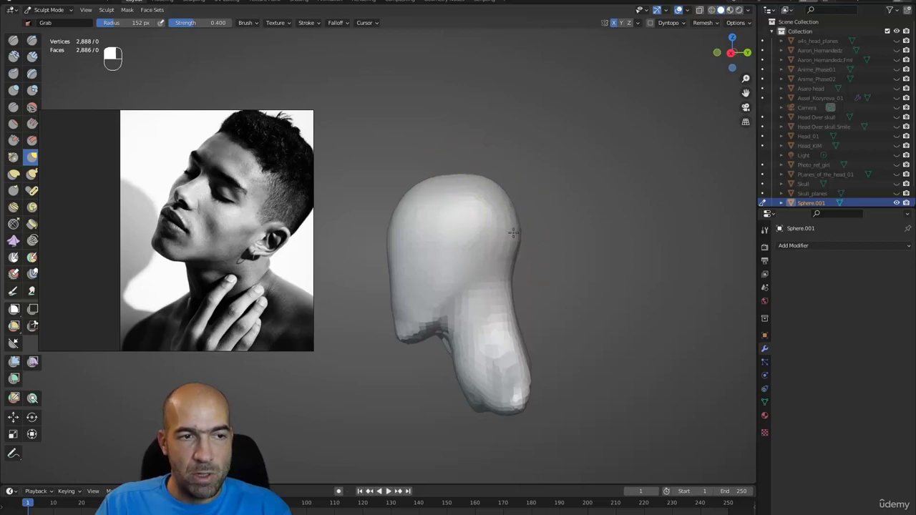
- Define the lower edge of the neck base with Draw Sharp and adjust it with Grab
mouse_move(514, 233)
left_mouse_down("alt")
mouse_move(504, 247)
mouse_move(542, 286)
mouse_move(509, 282)
mouse_move(591, 287)
left_mouse_up("alt")
left_click_drag(591, 286, 630, 295, "alt")
mouse_move(677, 368)
left_mouse_down("alt")
mouse_move(648, 376)
mouse_move(655, 394)
mouse_move(683, 385)
left_mouse_up("alt")
left_click_drag(591, 382, 604, 405, "alt")
mouse_move(604, 406)
left_mouse_down("alt+shift")
mouse_move(579, 375)
mouse_move(548, 395)
left_mouse_up("alt+shift")
key("1")
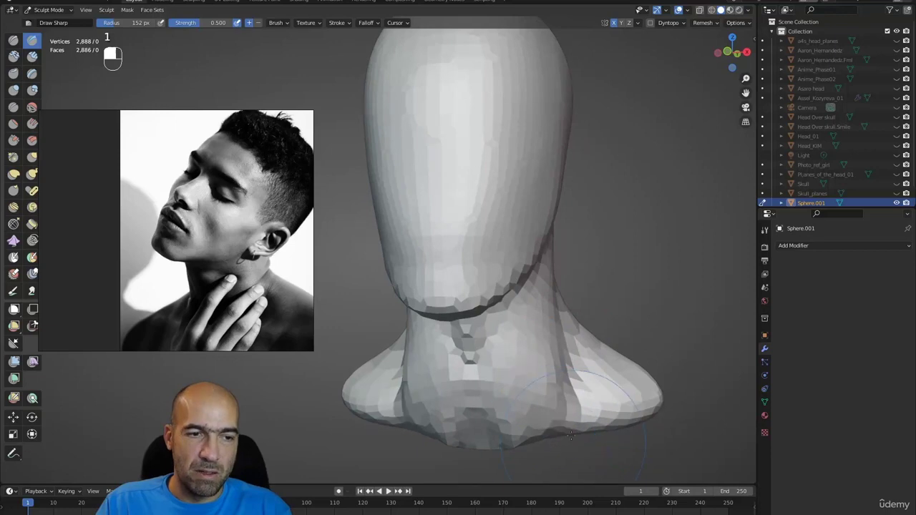
mouse_move(572, 436)
left_mouse_down()
mouse_move(577, 365)
mouse_move(574, 417)
left_mouse_up()
mouse_move(577, 378)
left_mouse_down("alt")
mouse_move(578, 386)
mouse_move(532, 391)
mouse_move(531, 425)
mouse_move(521, 433)
left_mouse_up("alt")
key("g")
mouse_move(515, 434)
left_mouse_down()
mouse_move(500, 441)
mouse_move(510, 437)
left_mouse_up()
- Reshape the throat, the jaw underside and the chin with small Grab strokes in side view
left_click_drag(540, 397, 504, 387, "alt")
left_click_drag(495, 336, 478, 356)
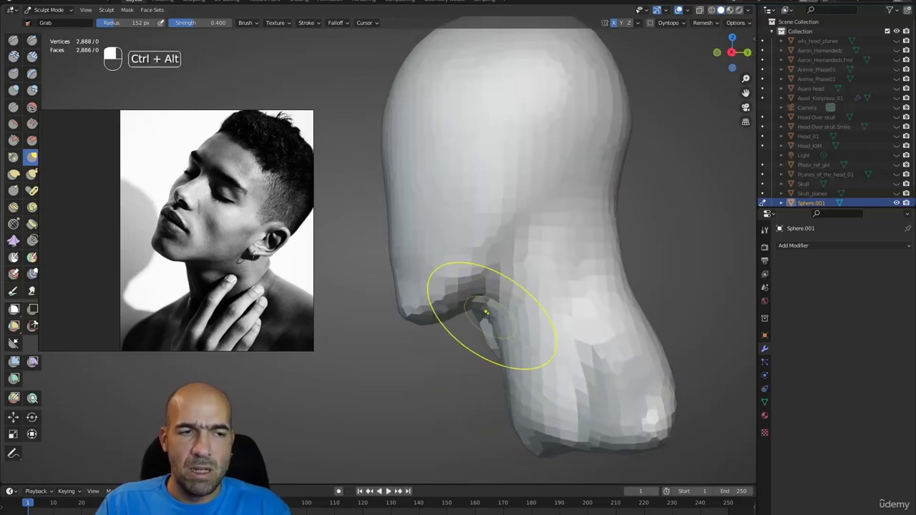
mouse_move(489, 317)
left_mouse_down("ctrl+alt")
mouse_move(490, 308)
mouse_move(499, 347)
left_mouse_up("ctrl+alt")
mouse_move(453, 327)
left_mouse_down()
mouse_move(451, 302)
mouse_move(563, 309)
left_mouse_up()
mouse_move(510, 252)
left_mouse_down("alt+shift")
mouse_move(560, 337)
mouse_move(529, 343)
mouse_move(529, 297)
left_mouse_up("alt+shift")
left_click_drag(497, 281, 496, 276)
left_click_drag(480, 315, 471, 322)
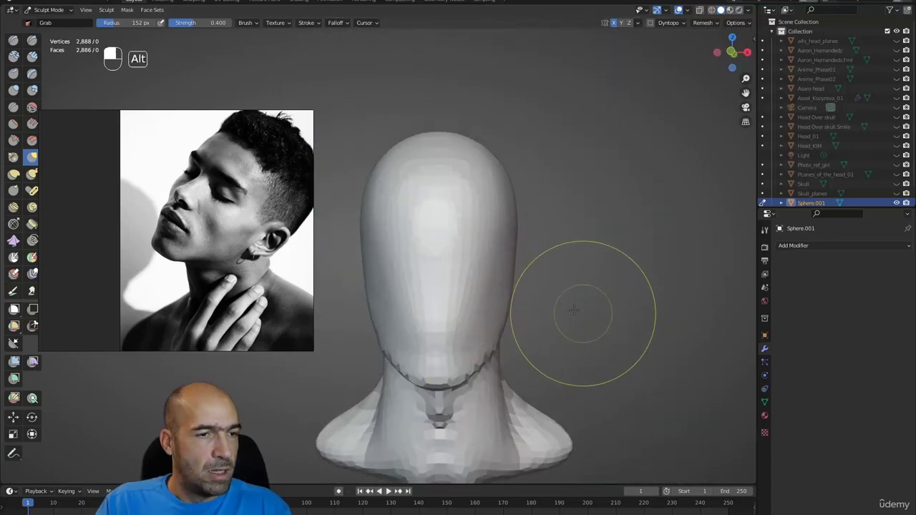
mouse_move(574, 310)
left_mouse_down("alt")
mouse_move(563, 308)
mouse_move(575, 305)
left_mouse_up("alt")
- Sketch guide lines for the brow, eyes, nose, mouth, jaw and ear over the head, and clear the sketch
key("ctrl+shift+7")
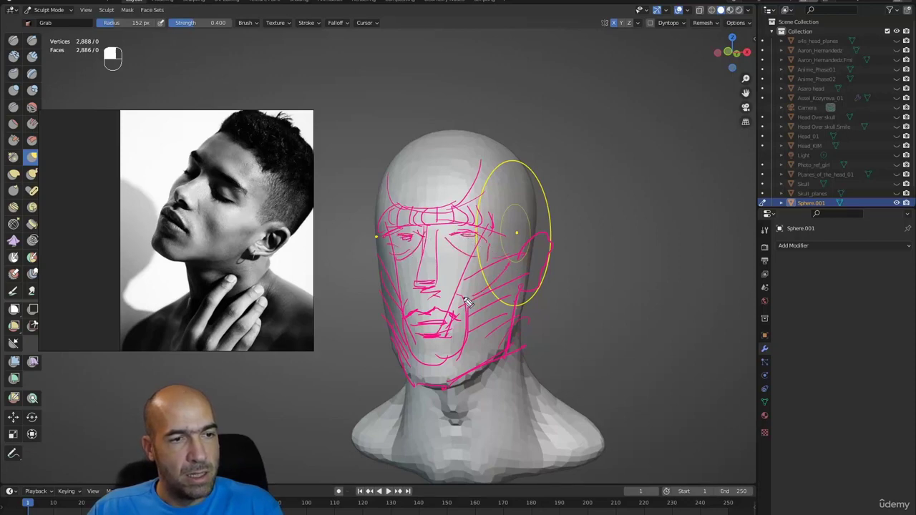
key("ctrl+shift+7")
key("ctrl+shift+2")
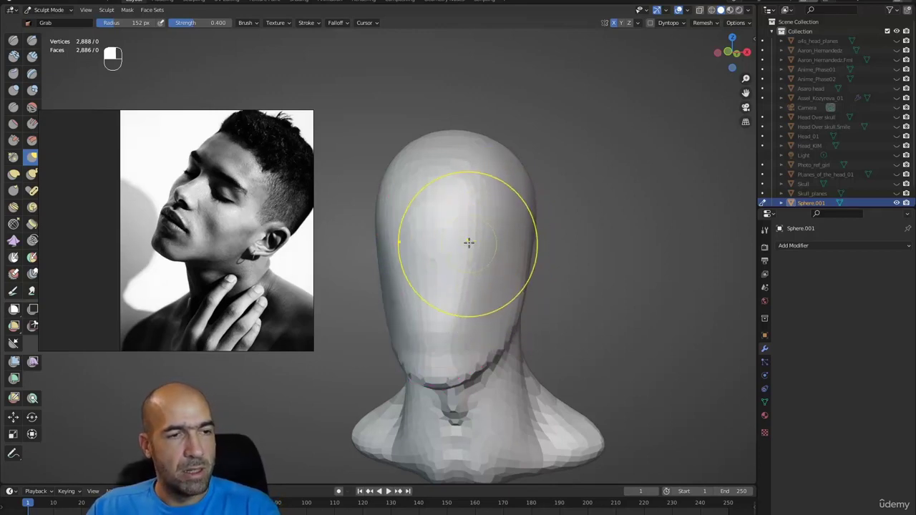
- Reduce the brush radius to 63 px, block in the eye sockets and cheekbones with Clay Strips, and smooth the face
mouse_move(546, 285)
left_mouse_down("alt")
mouse_move(491, 287)
mouse_move(533, 287)
left_mouse_up("alt")
left_click_drag(533, 286, 570, 276, "ctrl+alt")
left_click(32, 40)
key("bracketleft")
key("bracketleft")
key("bracketleft")
key("bracketleft")
key("bracketleft")
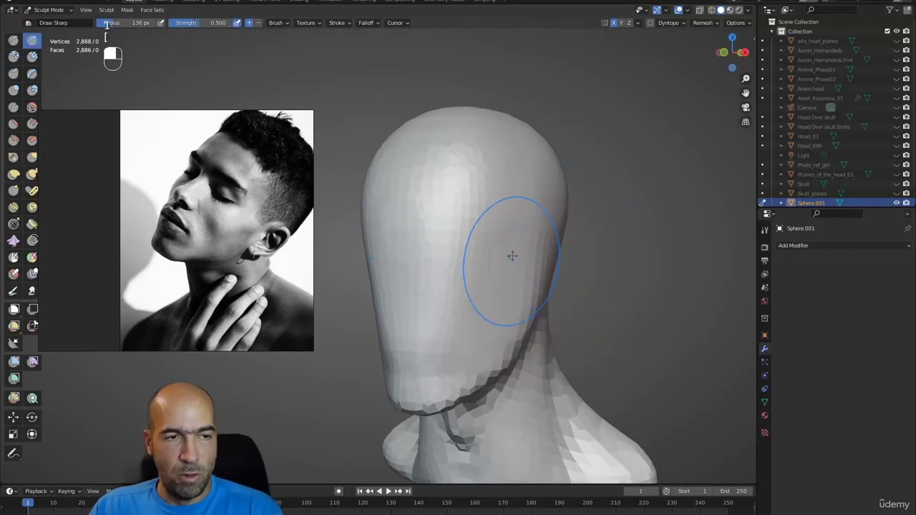
key("2")
mouse_move(493, 274)
left_mouse_down()
mouse_move(473, 280)
mouse_move(527, 266)
mouse_move(454, 266)
mouse_move(429, 287)
mouse_move(446, 299)
mouse_move(449, 348)
mouse_move(458, 302)
mouse_move(435, 368)
mouse_move(426, 355)
left_mouse_up()
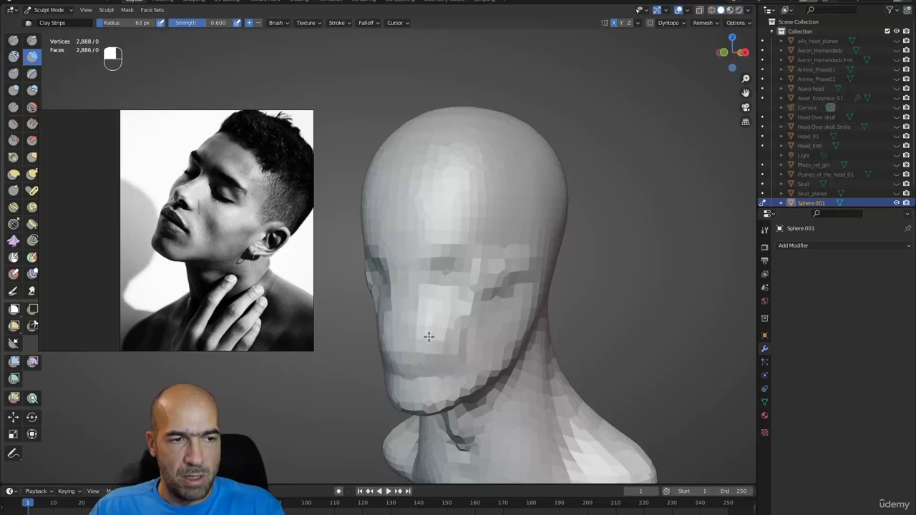
mouse_move(434, 329)
left_mouse_down("shift")
mouse_move(458, 355)
mouse_move(444, 334)
mouse_move(475, 311)
left_mouse_up("shift")
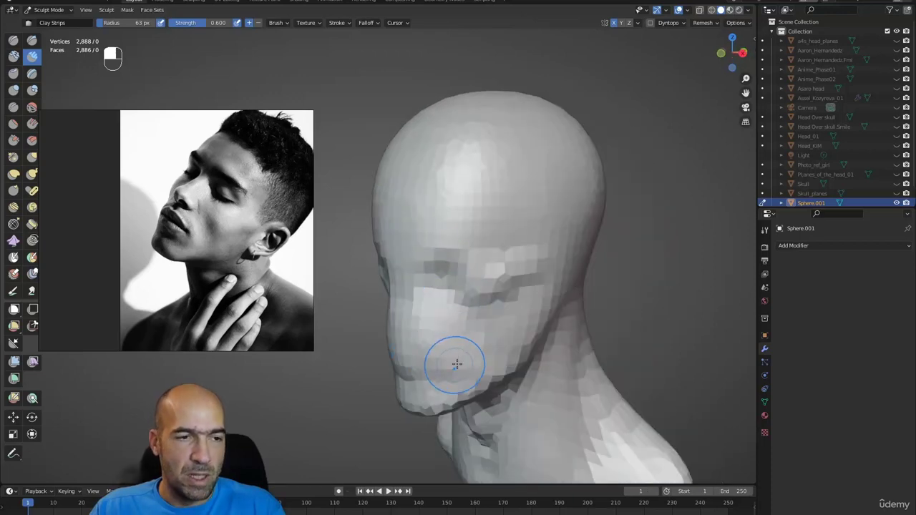
- Carve the eye sockets deeper beneath the brow with Draw Sharp
left_click_drag(452, 362, 434, 321, "alt")
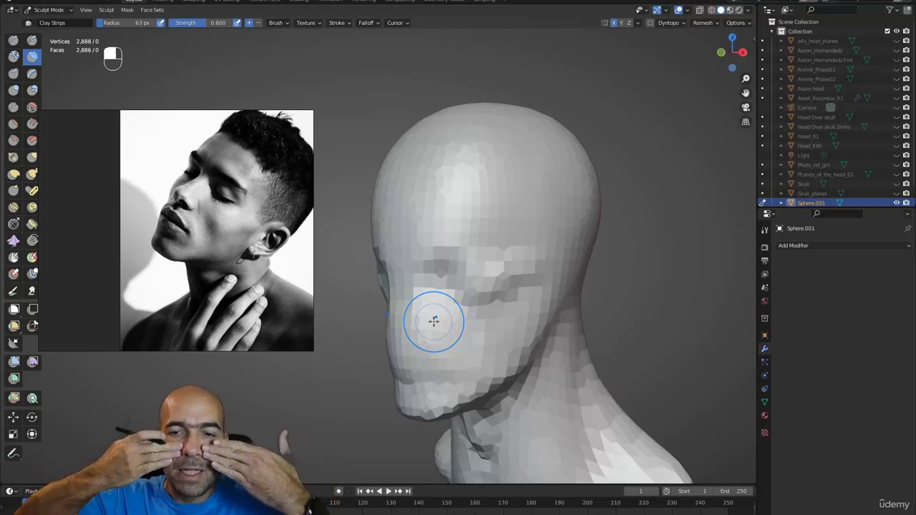
left_click_drag(424, 271, 468, 250, "alt")
key("ctrl+1")
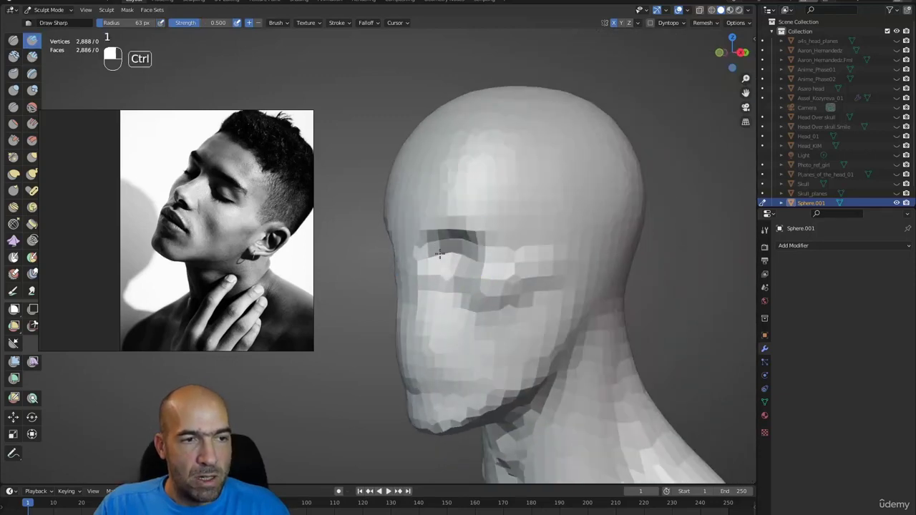
mouse_move(425, 248)
left_mouse_down("alt")
mouse_move(412, 250)
mouse_move(448, 251)
mouse_move(430, 247)
mouse_move(434, 239)
mouse_move(448, 258)
left_mouse_up("alt")
- Pull the nose bridge and tip forward out of the face in side view with Grab
key("g")
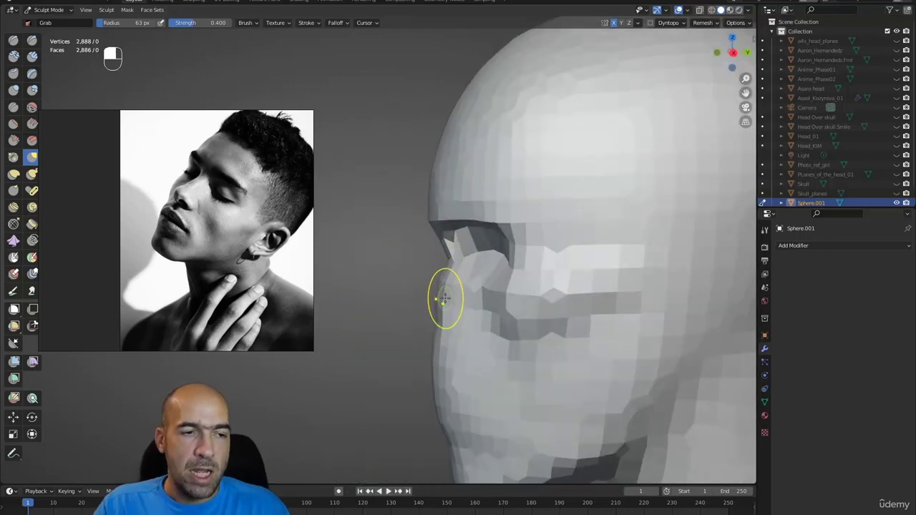
left_click_drag(444, 220, 462, 228, "alt")
left_click_drag(462, 228, 422, 301, "ctrl+alt")
middle_click_drag(422, 301, 422, 307)
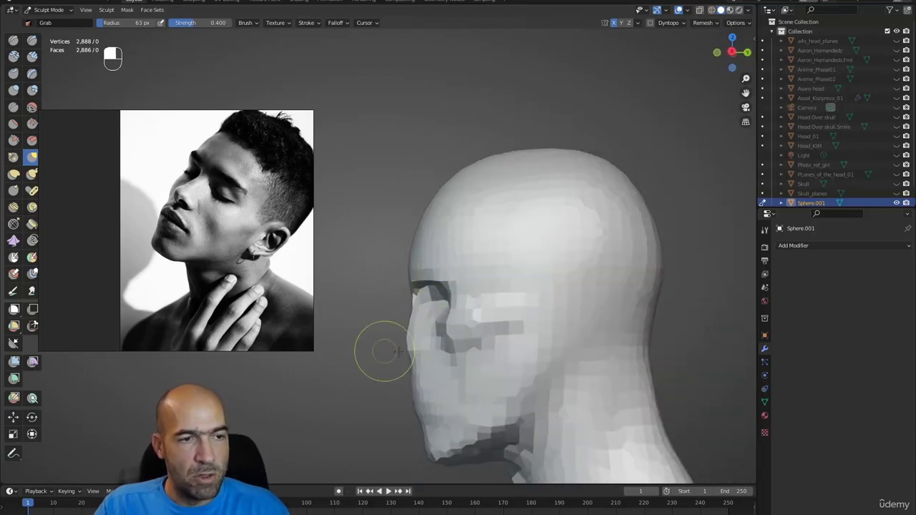
left_click_drag(407, 356, 397, 363)
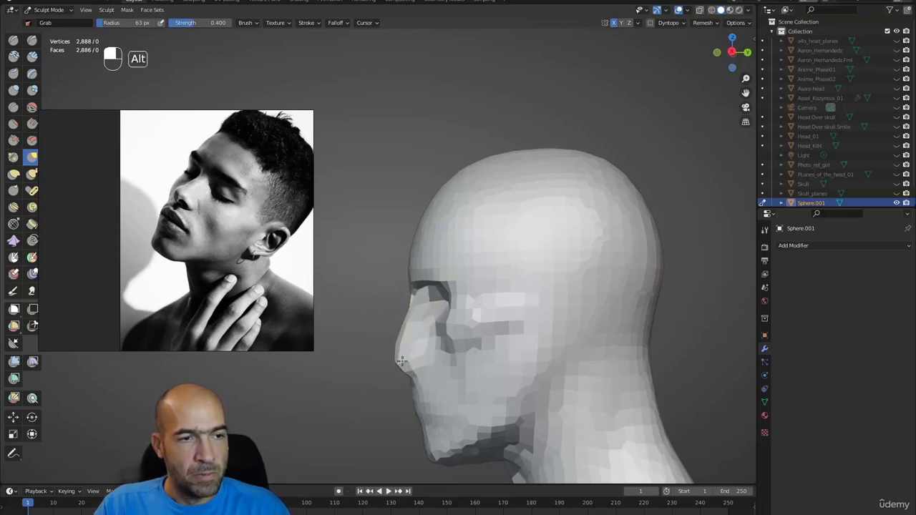
- Undo the last few sculpt strokes
mouse_move(385, 360)
left_mouse_down("alt")
mouse_move(434, 373)
mouse_move(442, 347)
mouse_move(379, 370)
mouse_move(415, 337)
mouse_move(437, 255)
mouse_move(420, 219)
mouse_move(426, 258)
mouse_move(419, 248)
left_mouse_up("alt")
key("ctrl+z")
key("ctrl+z")
key("ctrl+z")
key("ctrl+z")
key("ctrl+z")
key("ctrl+z")
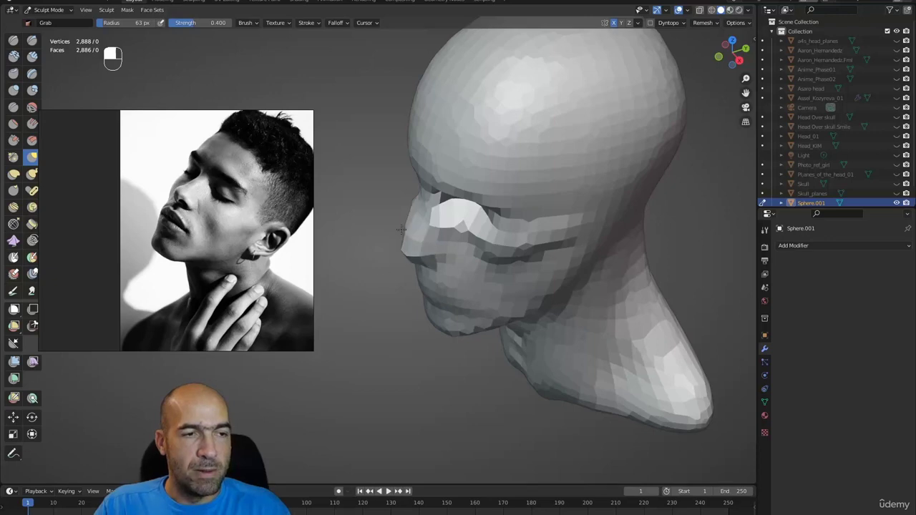
- Refine the nose and the planes beside it below the eye sockets with Grab
left_click_drag(435, 208, 449, 256, "alt")
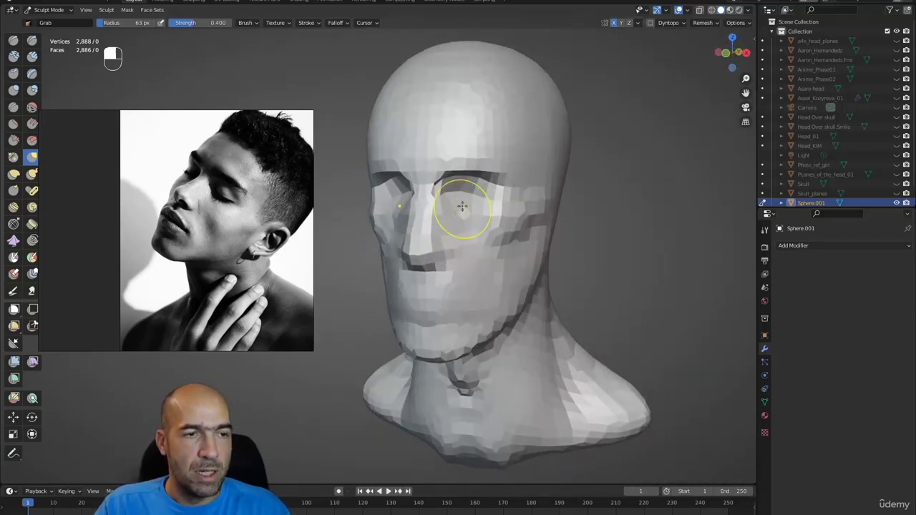
left_click_drag(493, 200, 454, 214, "alt")
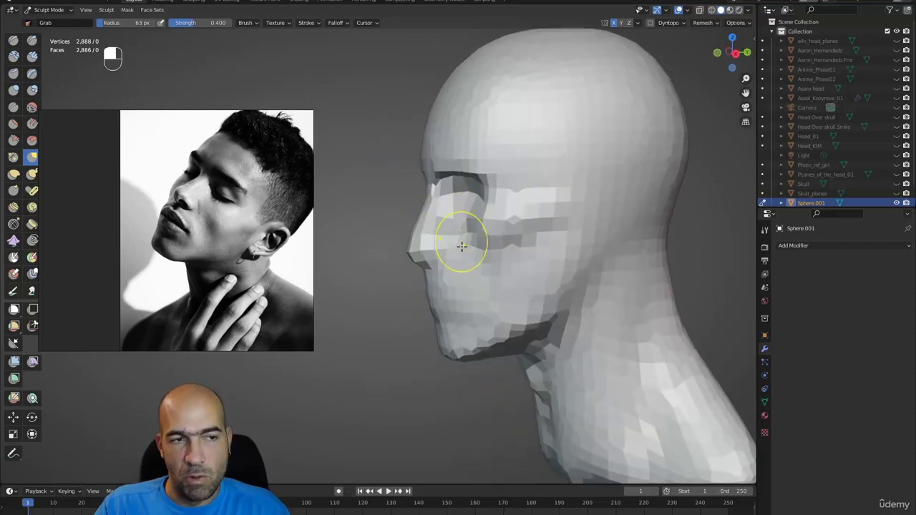
mouse_move(469, 276)
left_mouse_down("alt")
mouse_move(512, 272)
mouse_move(500, 240)
left_mouse_up("alt")
- Extend the cheekbone toward the ear with Clay Strips and cut the rear edge of the jaw with Draw Sharp
key("2")
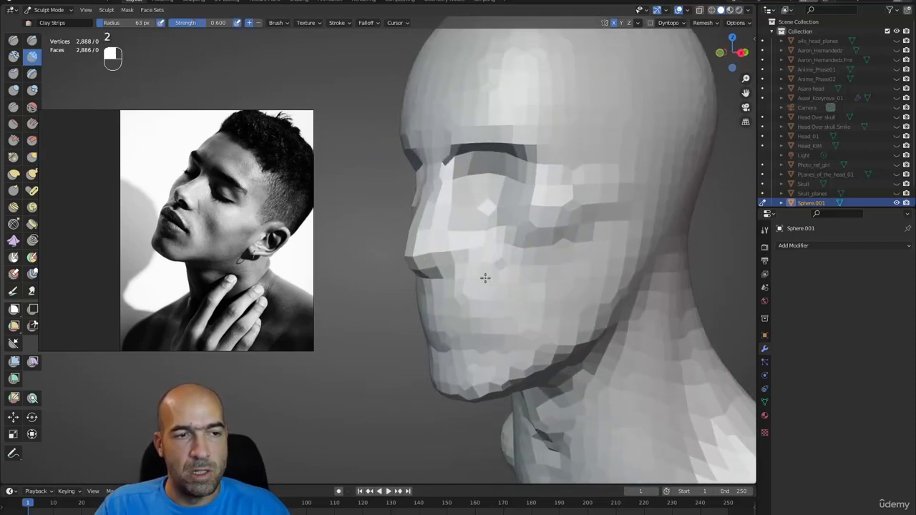
left_click_drag(558, 272, 558, 274, "alt")
scroll(511, 256, "down", 3)
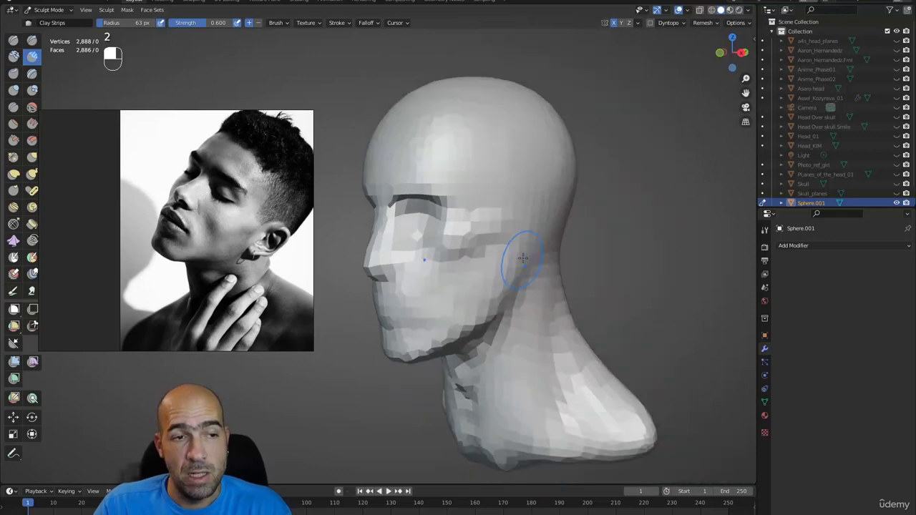
key("1")
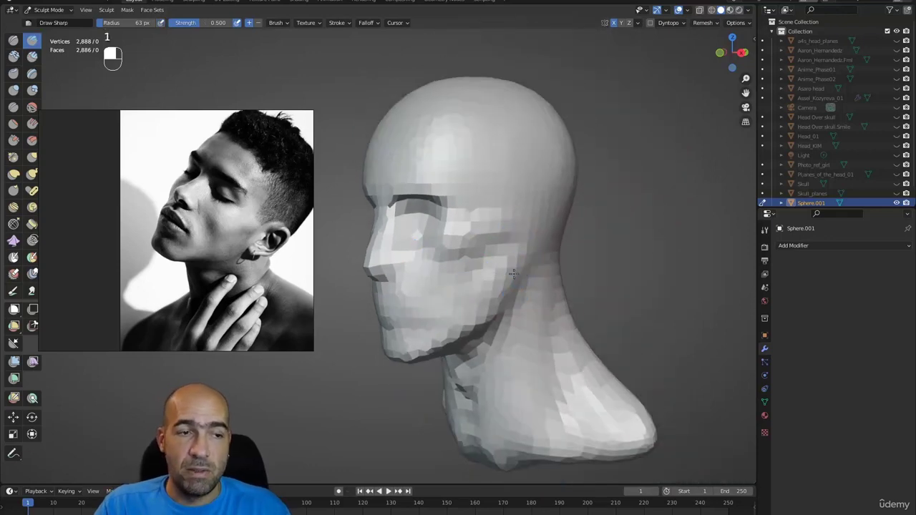
left_click_drag(542, 258, 526, 262, "alt")
key("1")
left_click_drag(520, 303, 548, 270, "alt")
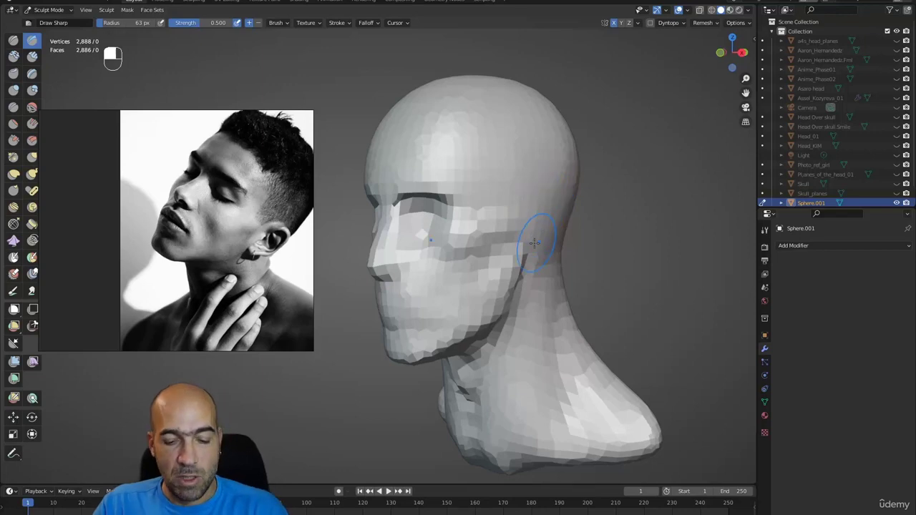
- Mask the ear area on the side of the head and invert the mask
key("m")
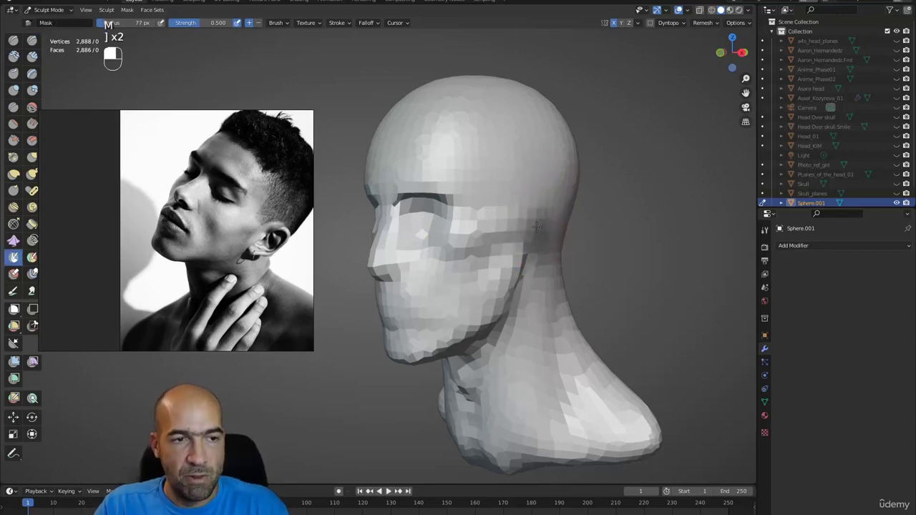
key("a")
left_click_drag(493, 243, 562, 240, "ctrl+alt")
- Pull the ears out of the unmasked area with Grab at a 94 px radius, shape their back edge and clear the mask
key("g")
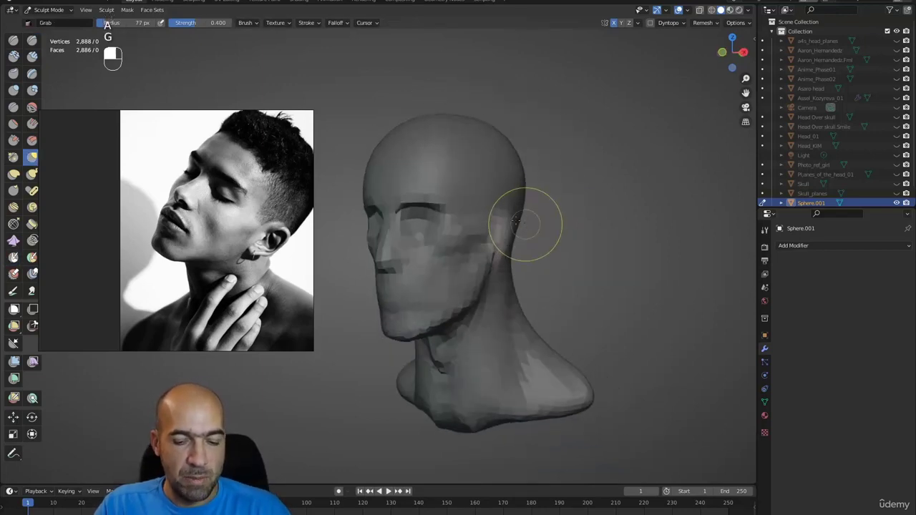
key("bracketright")
key("bracketright")
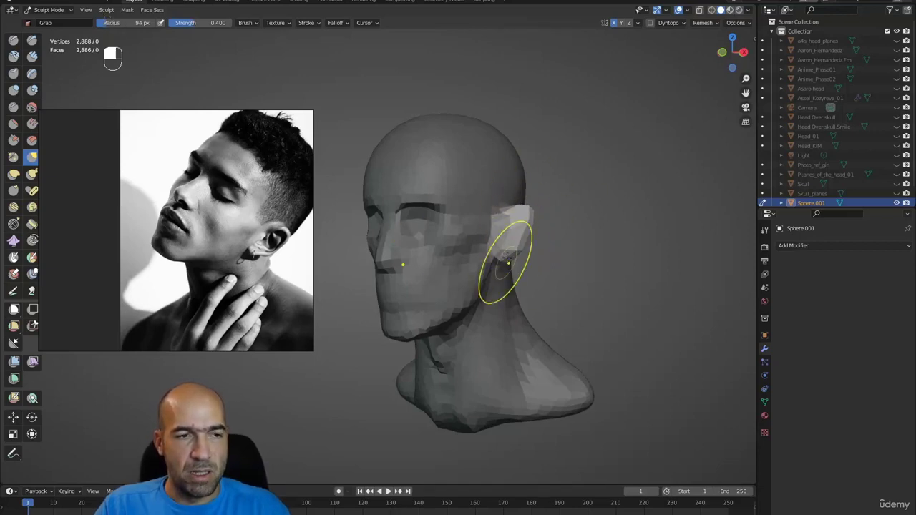
left_click_drag(521, 252, 562, 244, "alt")
left_click_drag(520, 244, 525, 239)
mouse_move(555, 240)
left_mouse_down("alt")
mouse_move(427, 247)
mouse_move(493, 251)
mouse_move(530, 233)
mouse_move(546, 212)
mouse_move(567, 251)
mouse_move(537, 265)
mouse_move(591, 269)
left_mouse_up("alt")
mouse_move(573, 272)
left_mouse_down("ctrl+alt")
mouse_move(558, 308)
mouse_move(563, 299)
mouse_move(515, 246)
mouse_move(518, 259)
mouse_move(466, 276)
left_mouse_up("ctrl+alt")
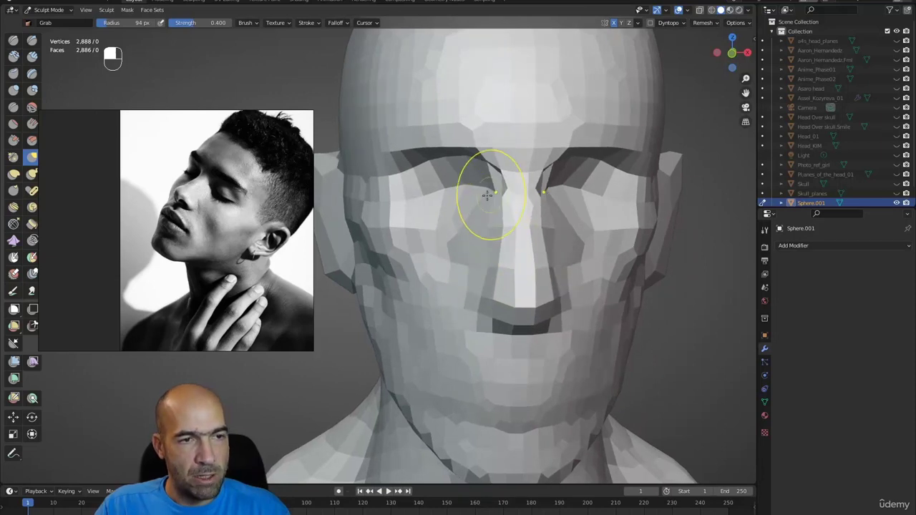
- Adjust the inner eye socket corners with Grab and mark up the nose planes with temporary on-screen annotations
mouse_move(487, 196)
left_mouse_down()
mouse_move(497, 178)
mouse_move(488, 191)
left_mouse_up()
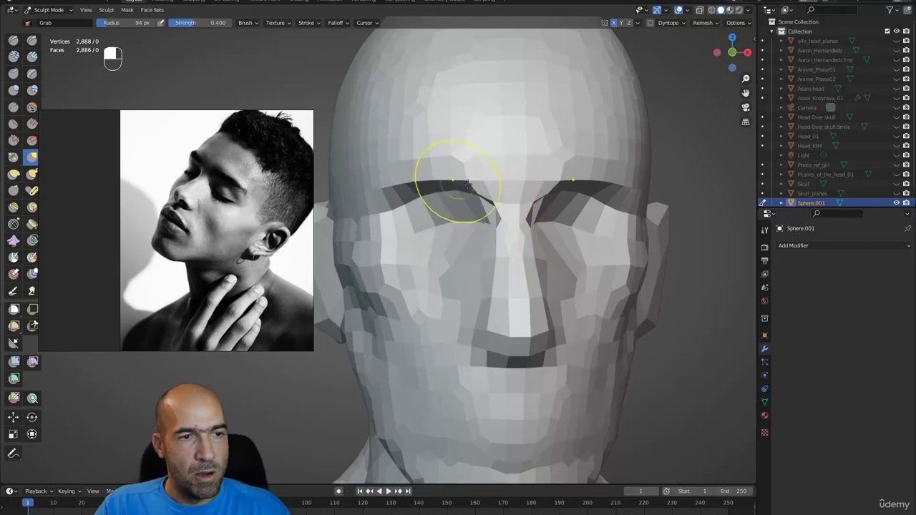
key("shift+ctrl+7")
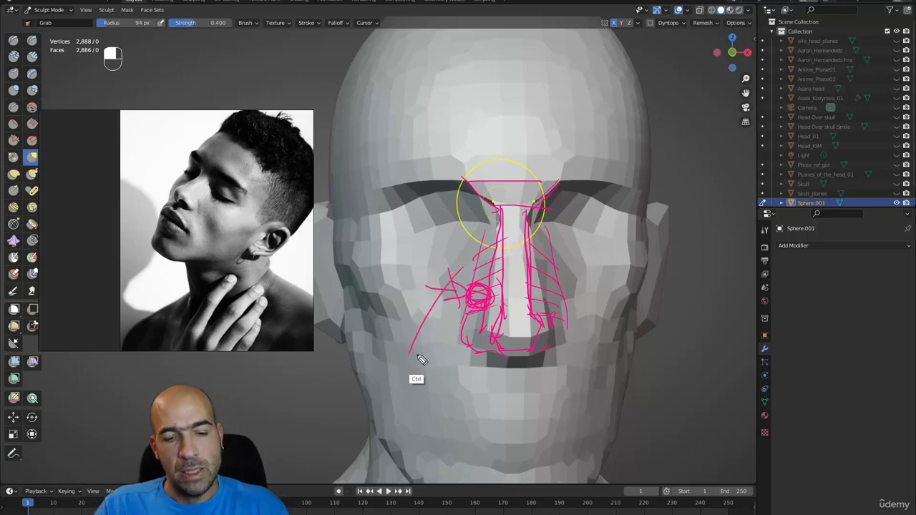
key("ctrl+shift+6")
key("ctrl+shift+2")
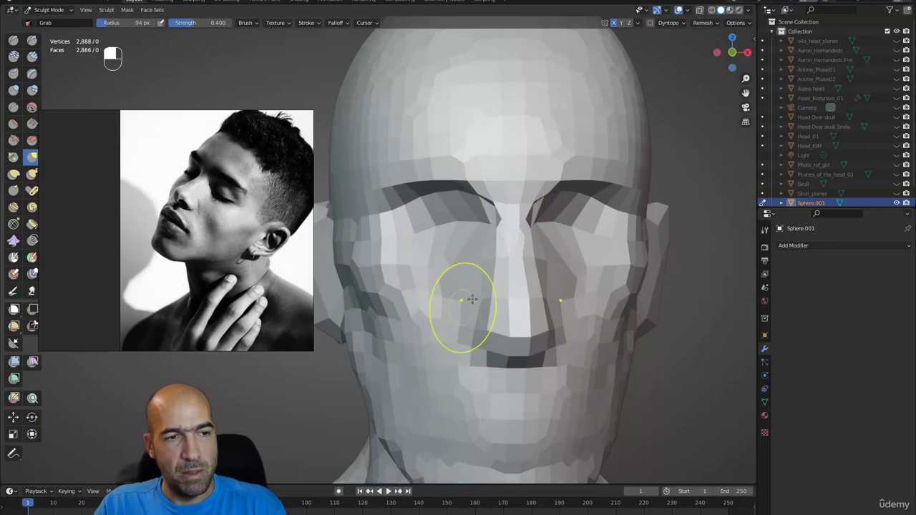
- Pull out the nose wings and shape the planes beside the lower nose with Grab
mouse_move(465, 327)
left_mouse_down()
mouse_move(491, 343)
mouse_move(494, 283)
left_mouse_up()
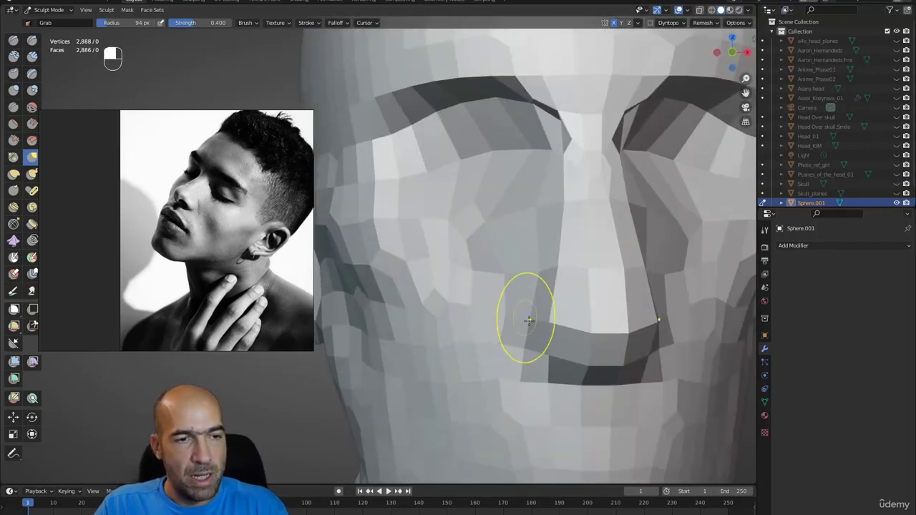
mouse_move(529, 321)
left_mouse_down()
mouse_move(541, 327)
mouse_move(532, 349)
mouse_move(592, 361)
mouse_move(545, 355)
mouse_move(567, 337)
mouse_move(503, 341)
left_mouse_up()
left_click_drag(540, 326, 480, 331)
mouse_move(513, 326)
left_mouse_down()
mouse_move(526, 300)
mouse_move(521, 307)
left_mouse_up()
left_click_drag(522, 307, 519, 349, "ctrl+alt")
left_click_drag(524, 330, 501, 315, "alt")
mouse_move(464, 280)
left_mouse_down("ctrl+alt")
mouse_move(451, 262)
mouse_move(494, 285)
mouse_move(483, 265)
mouse_move(535, 262)
mouse_move(488, 255)
mouse_move(458, 231)
mouse_move(423, 260)
mouse_move(389, 266)
mouse_move(503, 262)
mouse_move(439, 240)
left_mouse_up("ctrl+alt")
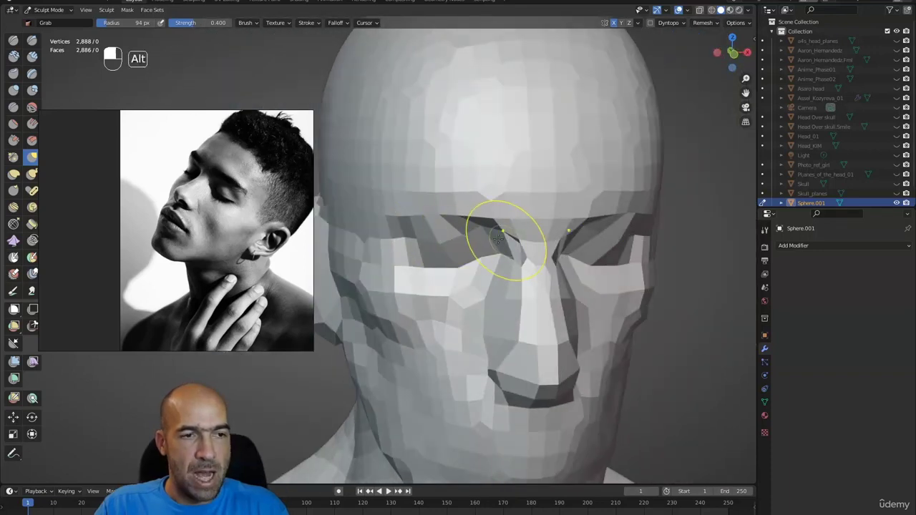
- Carve the crease between the mouth mound and the chin with Draw Sharp
mouse_move(499, 239)
left_mouse_down("alt")
mouse_move(484, 255)
mouse_move(533, 247)
mouse_move(517, 301)
left_mouse_up("alt")
mouse_move(469, 383)
left_mouse_down("alt+shift")
mouse_move(495, 288)
mouse_move(534, 289)
mouse_move(512, 305)
mouse_move(490, 280)
left_mouse_up("alt+shift")
key("1")
mouse_move(492, 326)
left_mouse_down("ctrl+alt")
mouse_move(482, 284)
mouse_move(534, 269)
mouse_move(511, 250)
left_mouse_up("ctrl+alt")
mouse_move(533, 286)
left_mouse_down("alt")
mouse_move(493, 299)
mouse_move(490, 315)
mouse_move(537, 319)
mouse_move(477, 317)
mouse_move(499, 292)
left_mouse_up("alt")
mouse_move(543, 269)
left_mouse_down("ctrl")
mouse_move(574, 266)
mouse_move(503, 282)
left_mouse_up("ctrl")
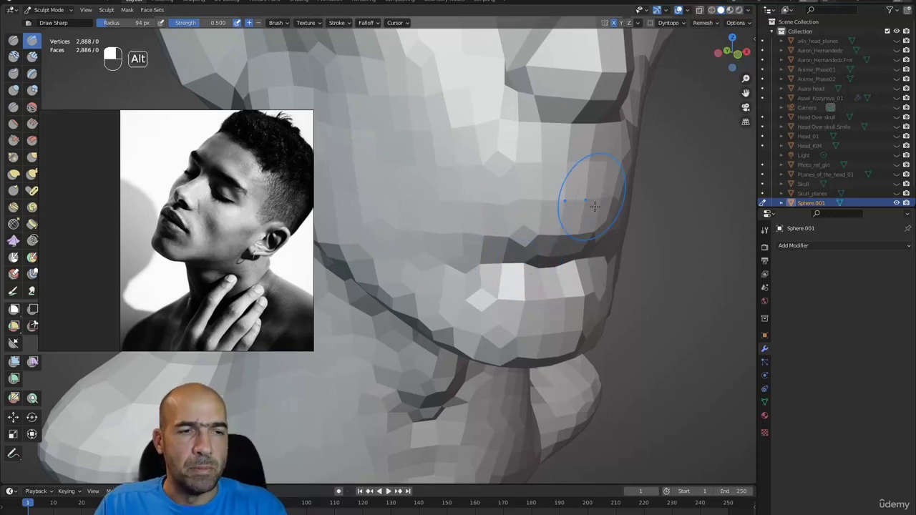
- Reshape the chin and the underside of the jawline with Grab from three-quarter, front and side views
left_click_drag(593, 194, 528, 221, "alt")
mouse_move(528, 220)
left_mouse_down("alt+shift")
mouse_move(554, 264)
mouse_move(575, 243)
mouse_move(555, 229)
mouse_move(549, 241)
mouse_move(604, 308)
mouse_move(562, 300)
mouse_move(512, 333)
left_mouse_up("alt+shift")
key("g")
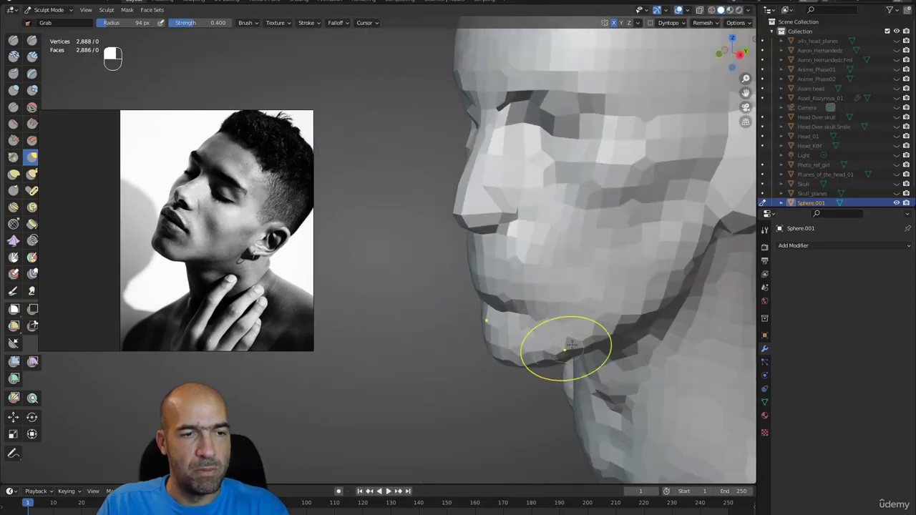
left_click_drag(565, 349, 577, 314, "ctrl+alt")
left_click_drag(505, 306, 529, 315, "ctrl+alt")
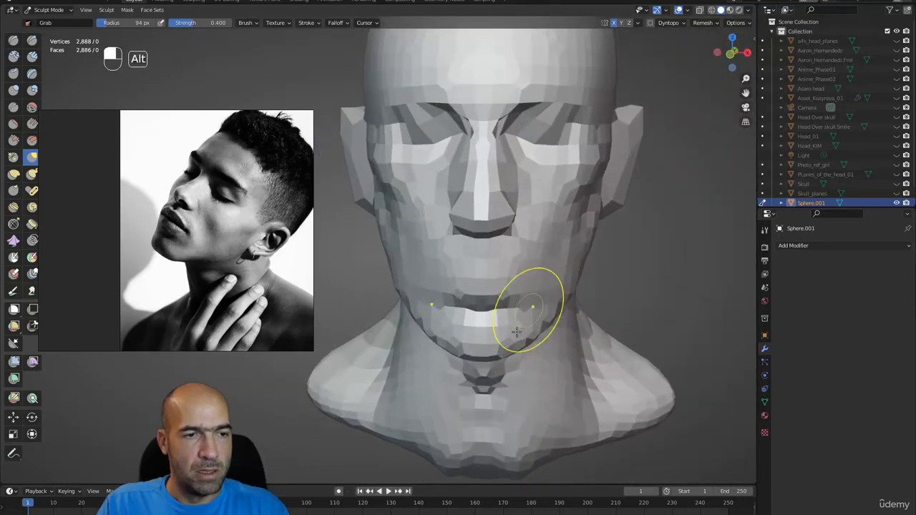
mouse_move(530, 348)
left_mouse_down("alt")
mouse_move(501, 345)
mouse_move(532, 347)
mouse_move(533, 367)
left_mouse_up("alt")
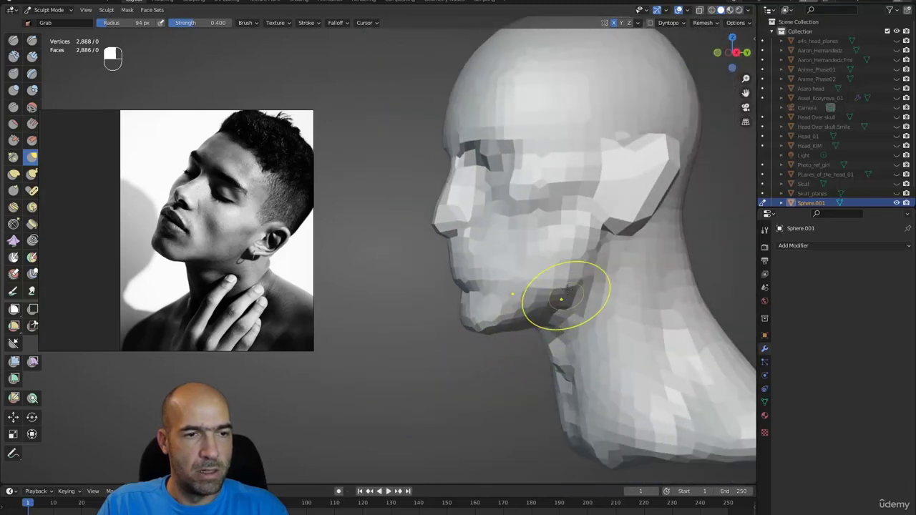
left_click_drag(569, 220, 620, 225, "alt")
scroll(518, 250, "down", 2)
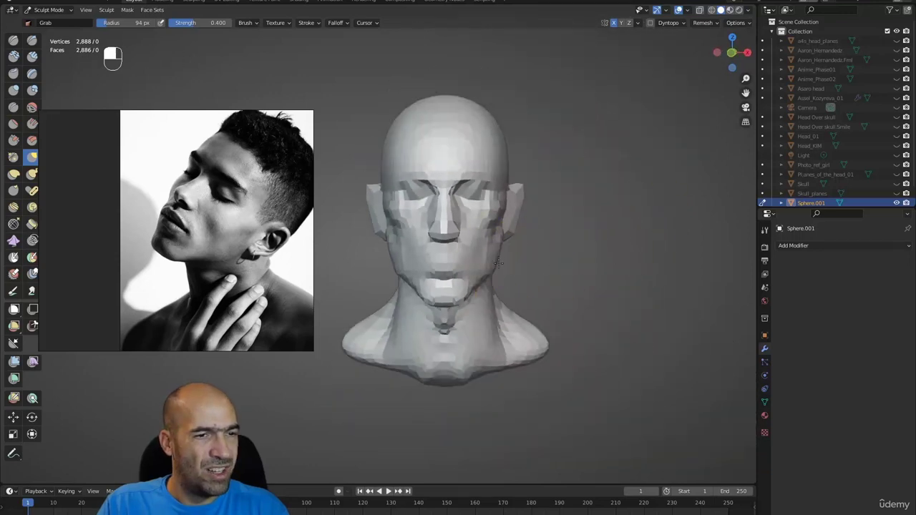
mouse_move(499, 264)
left_mouse_down()
mouse_move(503, 235)
mouse_move(537, 244)
left_mouse_up()
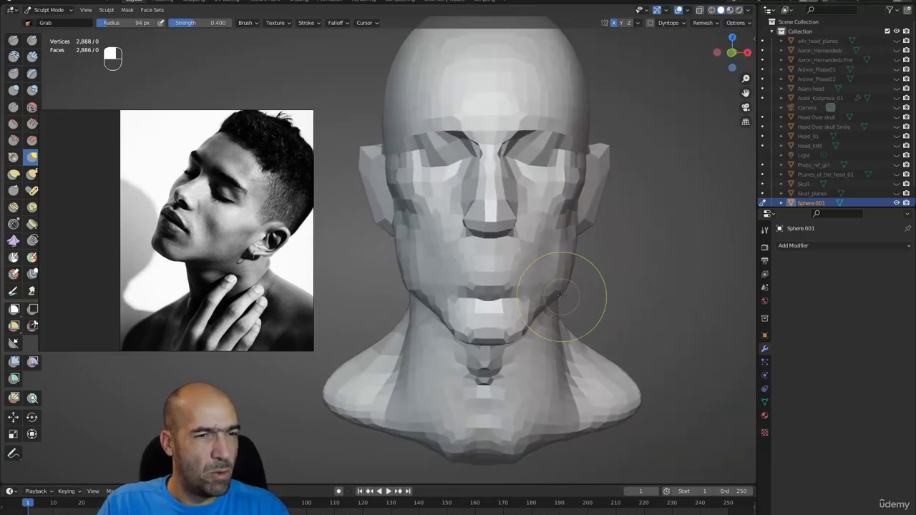
- Build up the rear of the jaw with Clay Strips and carve the side plane in front of the ear with Draw Sharp
left_click_drag(562, 296, 533, 307, "alt")
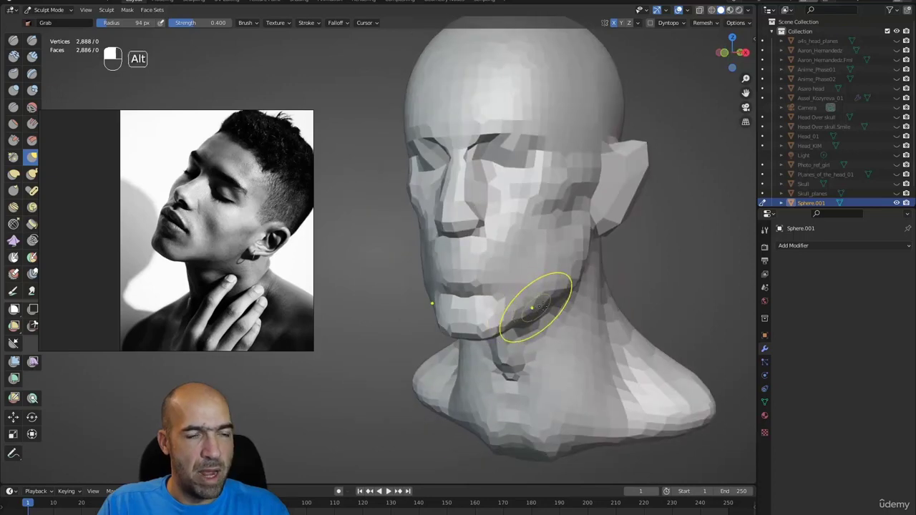
key("2")
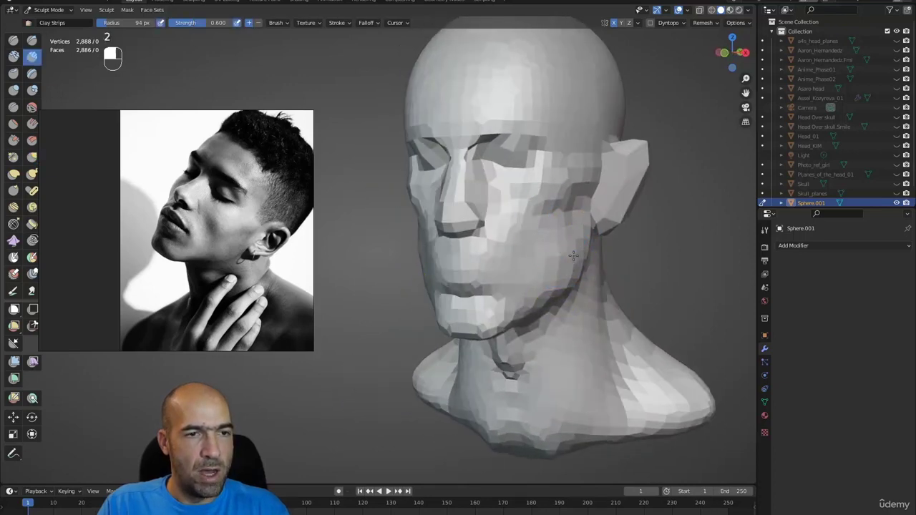
mouse_move(583, 232)
left_mouse_down()
mouse_move(557, 231)
mouse_move(566, 238)
left_mouse_up()
key("1")
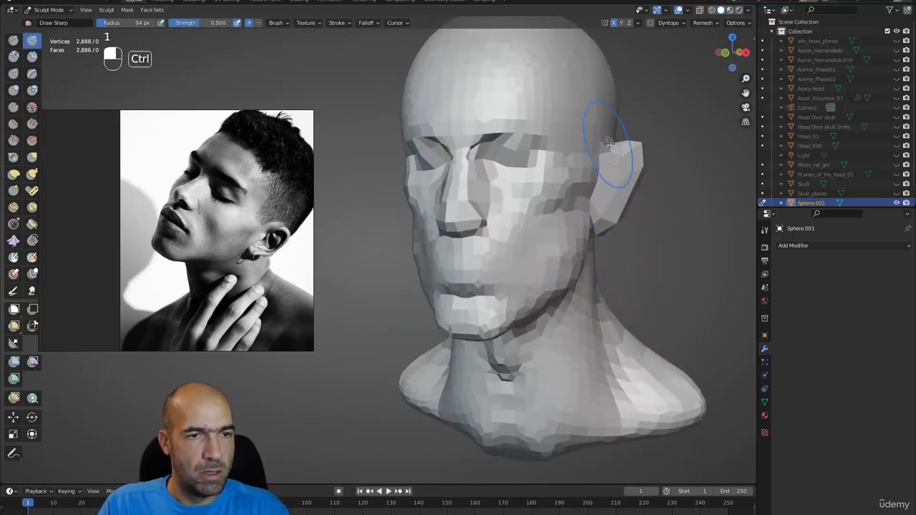
left_click_drag(612, 148, 595, 222, "ctrl")
left_click_drag(615, 129, 636, 150, "alt")
left_click_drag(589, 183, 590, 221, "ctrl")
left_click_drag(585, 160, 580, 174, "alt")
- Define the forehead and temple planes above the brow and smooth the transition into the skull
mouse_move(533, 156)
left_mouse_down("alt")
mouse_move(538, 149)
mouse_move(530, 190)
left_mouse_up("alt")
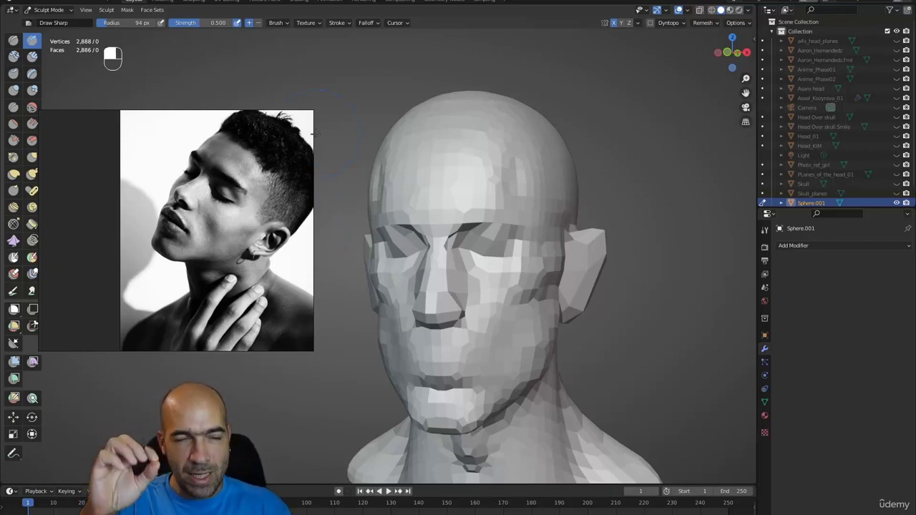
mouse_move(528, 174)
left_mouse_down("alt")
mouse_move(501, 170)
mouse_move(432, 203)
mouse_move(446, 194)
left_mouse_up("alt")
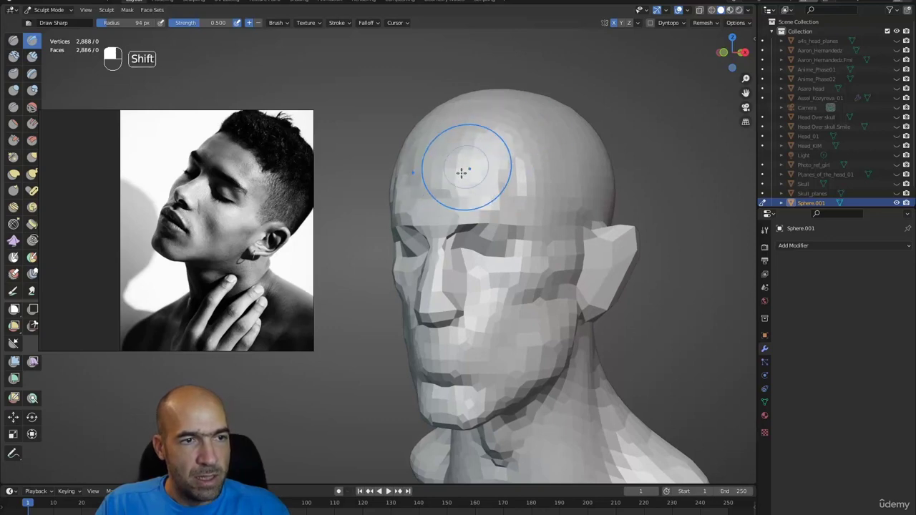
left_click_drag(557, 129, 495, 174, "alt")
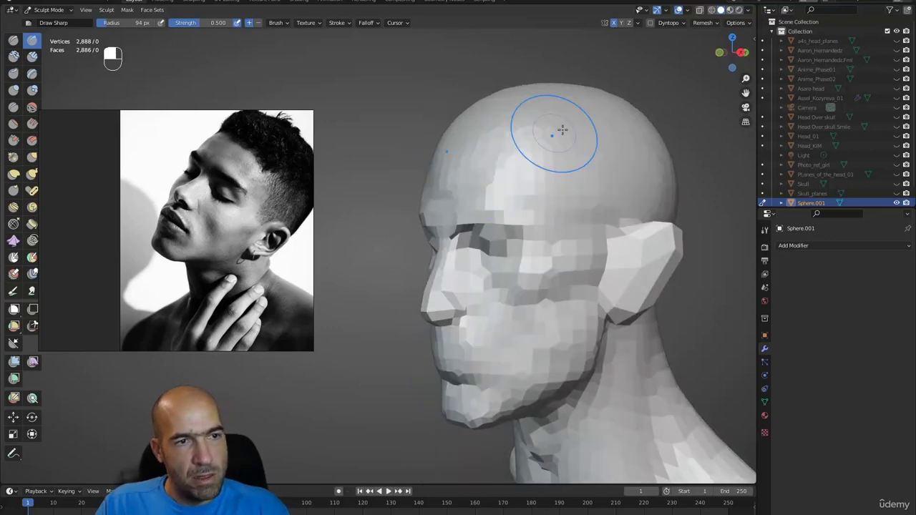
left_click_drag(546, 127, 557, 173, "alt")
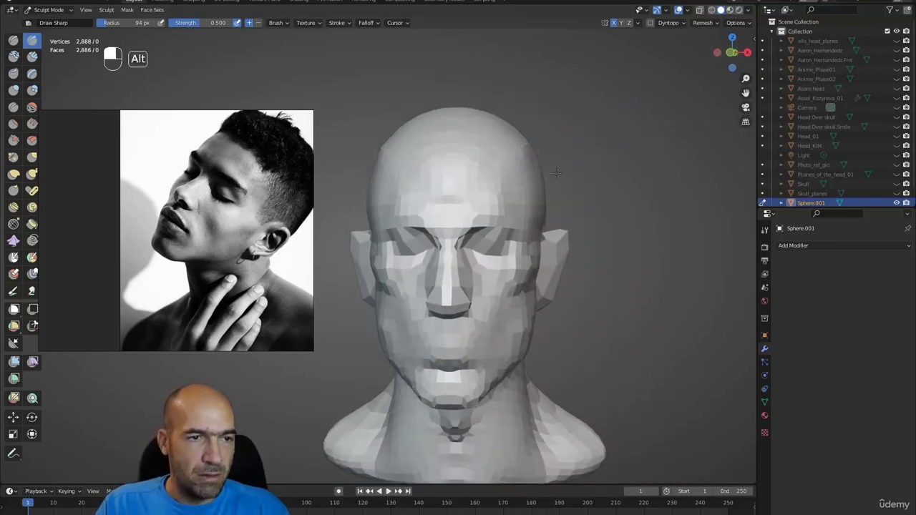
- Adjust the width of the skull's sides above the ears with Grab and smooth the temples
key("g")
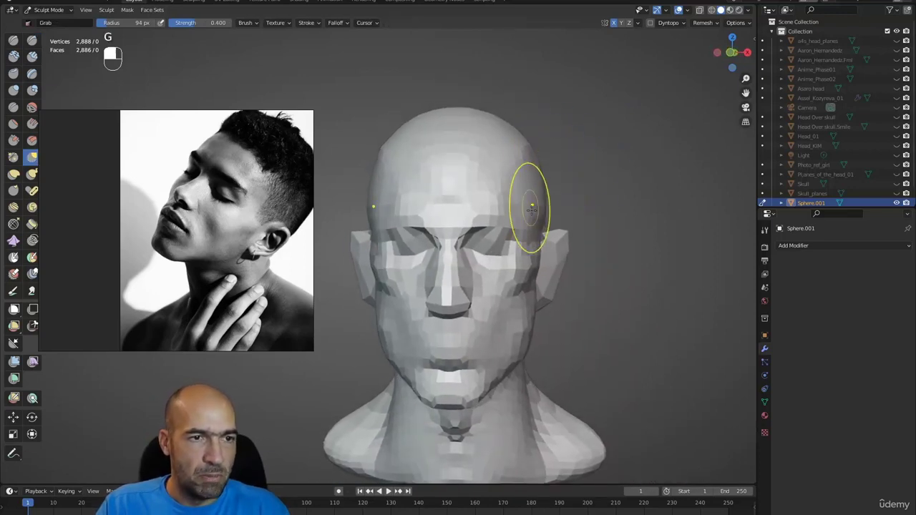
mouse_move(530, 215)
left_mouse_down("alt")
mouse_move(532, 204)
mouse_move(494, 198)
mouse_move(550, 185)
left_mouse_up("alt")
mouse_move(562, 234)
left_mouse_down("alt")
mouse_move(555, 206)
mouse_move(598, 217)
mouse_move(573, 209)
left_mouse_up("alt")
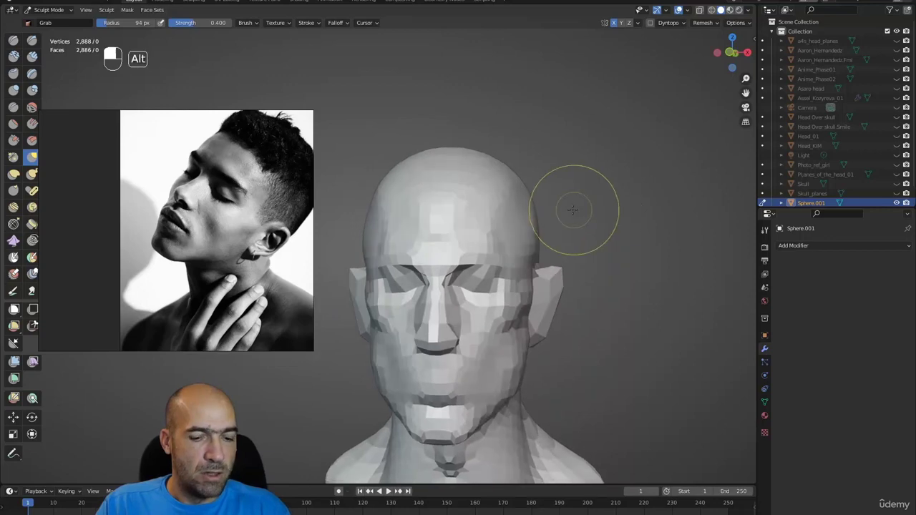
mouse_move(553, 180)
left_mouse_down("alt")
mouse_move(499, 187)
mouse_move(536, 188)
left_mouse_up("alt")
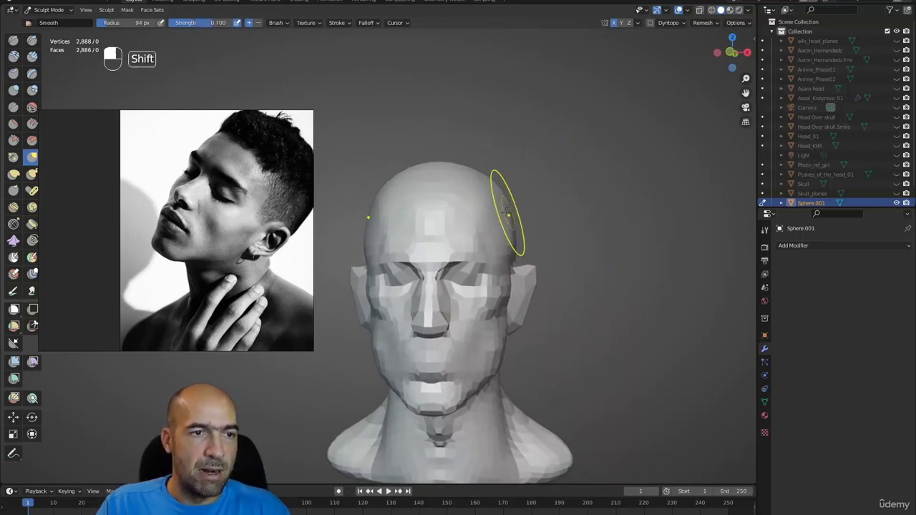
- Refine the mouth, chin and throat profile in side view with Grab
mouse_move(534, 268)
left_mouse_down("ctrl+alt")
mouse_move(566, 246)
mouse_move(458, 254)
mouse_move(494, 264)
mouse_move(480, 282)
left_mouse_up("ctrl+alt")
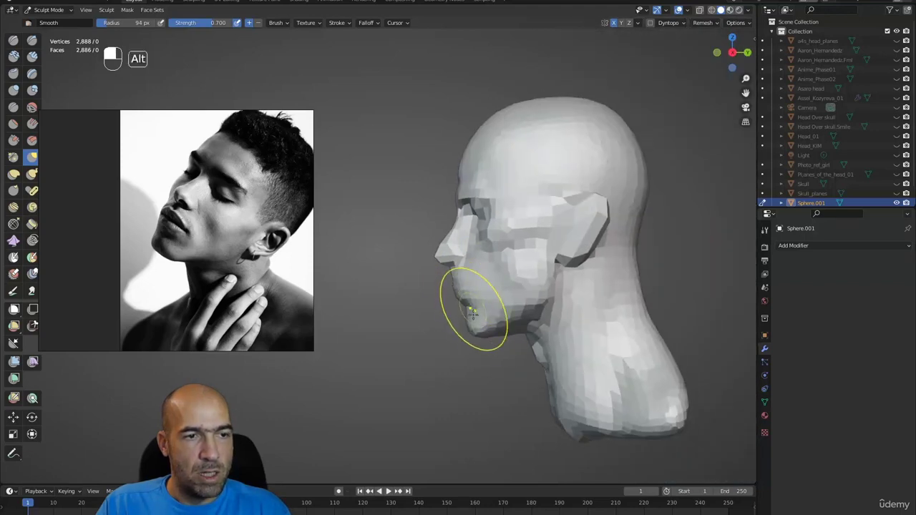
mouse_move(471, 328)
left_mouse_down("ctrl+alt")
mouse_move(522, 330)
mouse_move(503, 350)
mouse_move(521, 291)
left_mouse_up("ctrl+alt")
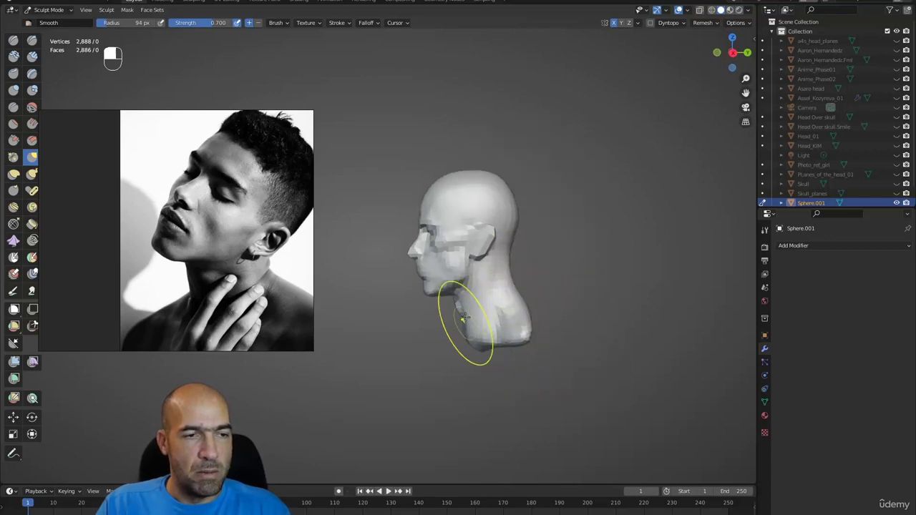
left_click_drag(459, 315, 571, 315, "ctrl+alt")
left_click_drag(572, 315, 523, 314, "alt+shift")
left_click_drag(523, 314, 587, 295, "ctrl+alt")
left_click_drag(587, 295, 563, 287, "alt+shift")
left_click_drag(563, 287, 526, 254, "alt+shift")
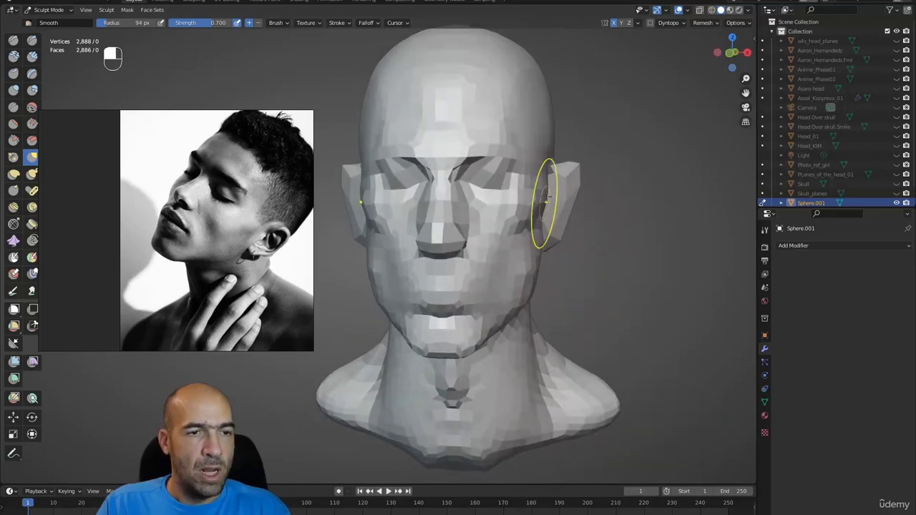
- Refine the side contour of the head around the ears and temples in front view with Grab
left_click_drag(543, 194, 539, 199)
left_click_drag(554, 167, 550, 169)
left_click_drag(551, 169, 548, 174)
mouse_move(548, 175)
left_mouse_down()
mouse_move(560, 164)
mouse_move(550, 149)
mouse_move(579, 141)
left_mouse_up()
left_click_drag(579, 141, 589, 143, "alt")
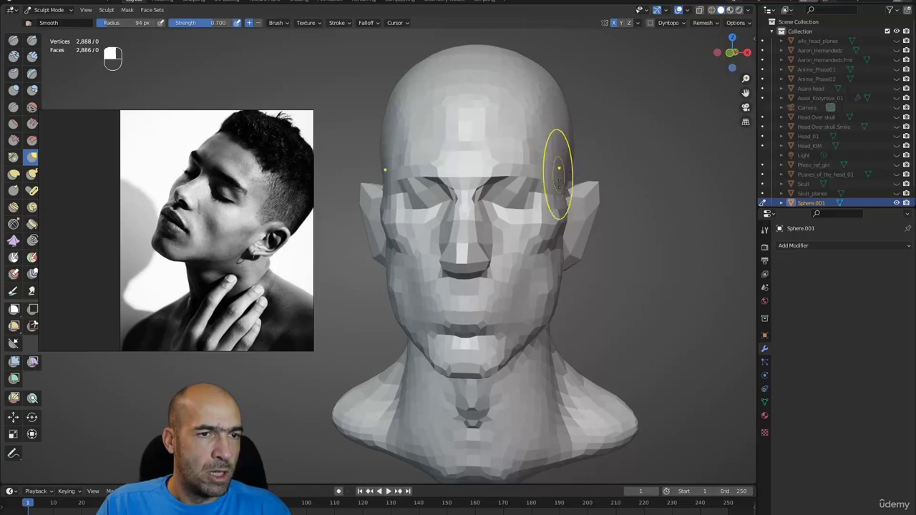
left_click_drag(569, 202, 571, 208)
left_click_drag(565, 247, 565, 265)
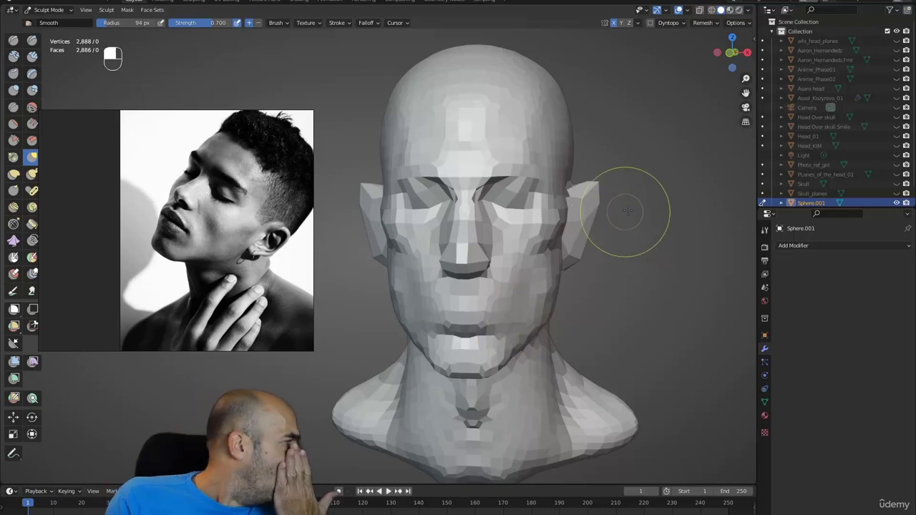
- Examine the proportions of the blocked-out head, neck and shoulders from the front, back and side
mouse_move(552, 267)
middle_mouse_down()
mouse_move(586, 265)
mouse_move(551, 272)
middle_mouse_up()
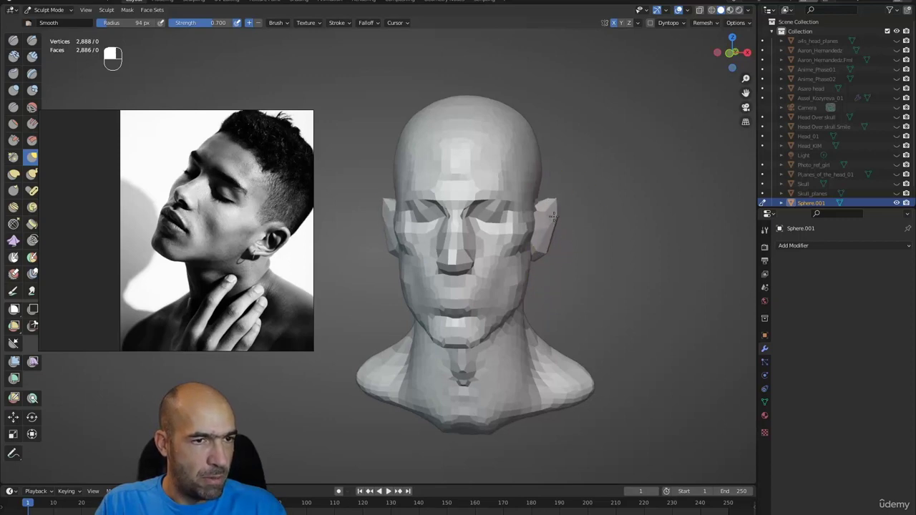
mouse_move(572, 226)
left_mouse_down("alt")
mouse_move(575, 204)
mouse_move(543, 208)
left_mouse_up("alt")
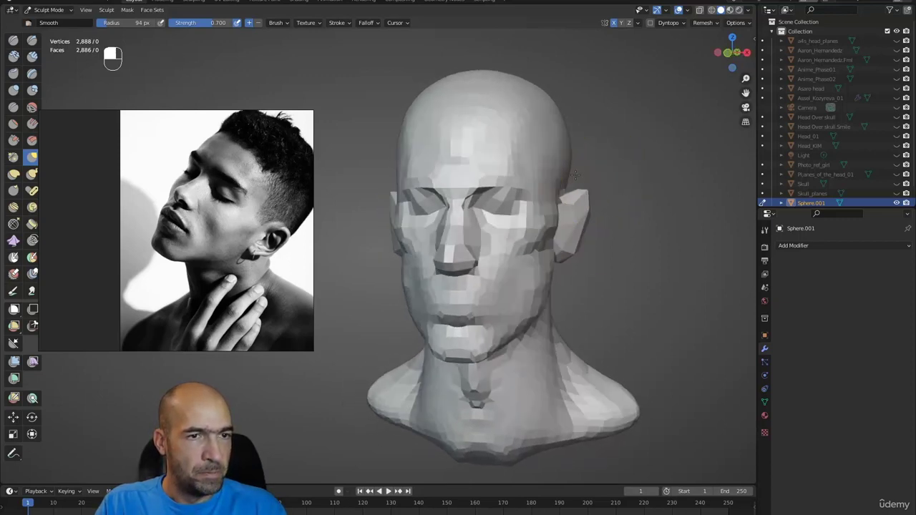
mouse_move(478, 183)
left_mouse_down("alt")
mouse_move(548, 186)
mouse_move(555, 214)
left_mouse_up("alt")
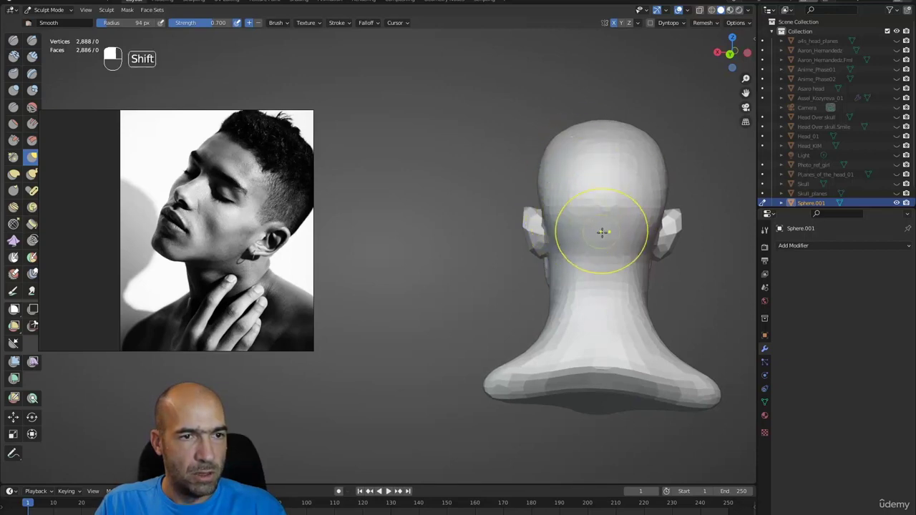
left_click_drag(594, 267, 575, 235, "alt+shift")
left_click_drag(583, 269, 587, 262, "ctrl+alt")
key("1")
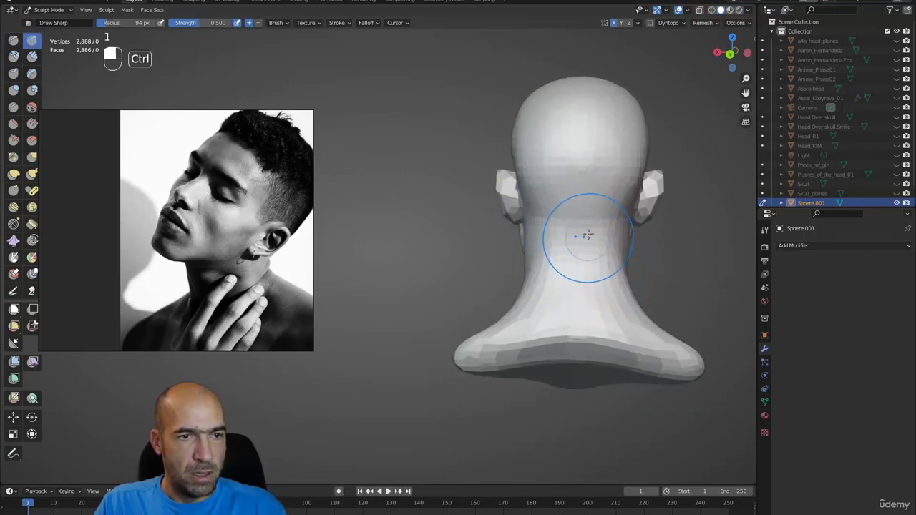
mouse_move(579, 313)
left_mouse_down("alt")
mouse_move(603, 317)
mouse_move(540, 234)
left_mouse_up("alt")
left_click_drag(495, 288, 507, 248, "alt")
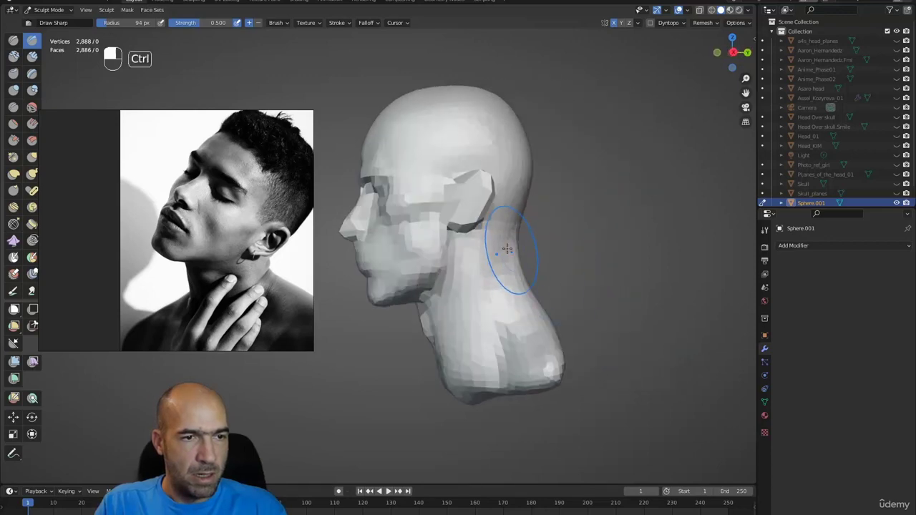
left_click_drag(487, 375, 490, 346, "alt")
mouse_move(486, 385)
left_mouse_down("alt")
mouse_move(497, 337)
mouse_move(527, 351)
mouse_move(476, 353)
mouse_move(517, 355)
left_mouse_up("alt")
mouse_move(517, 356)
left_mouse_down("alt+shift")
mouse_move(509, 332)
mouse_move(566, 368)
mouse_move(482, 294)
mouse_move(474, 303)
left_mouse_up("alt+shift")
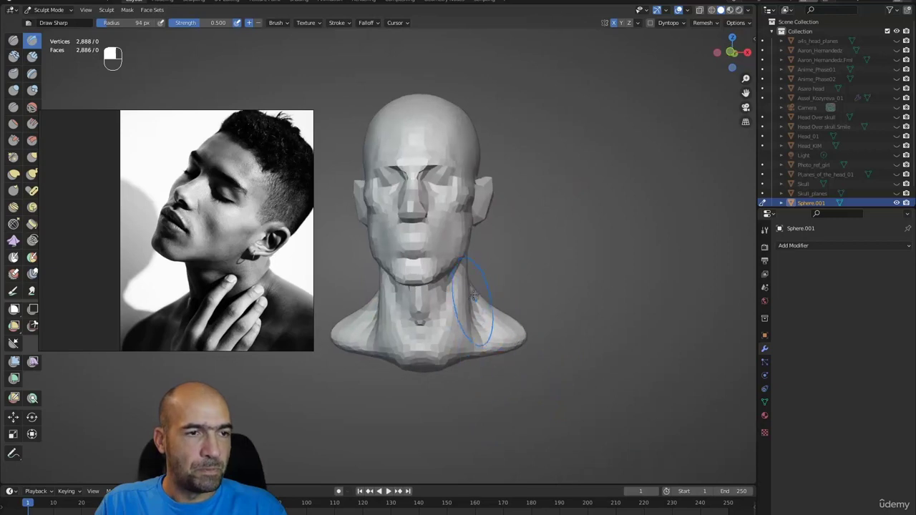
mouse_move(528, 288)
left_mouse_down("alt+shift")
mouse_move(548, 308)
mouse_move(630, 304)
mouse_move(450, 303)
mouse_move(533, 296)
left_mouse_up("alt+shift")
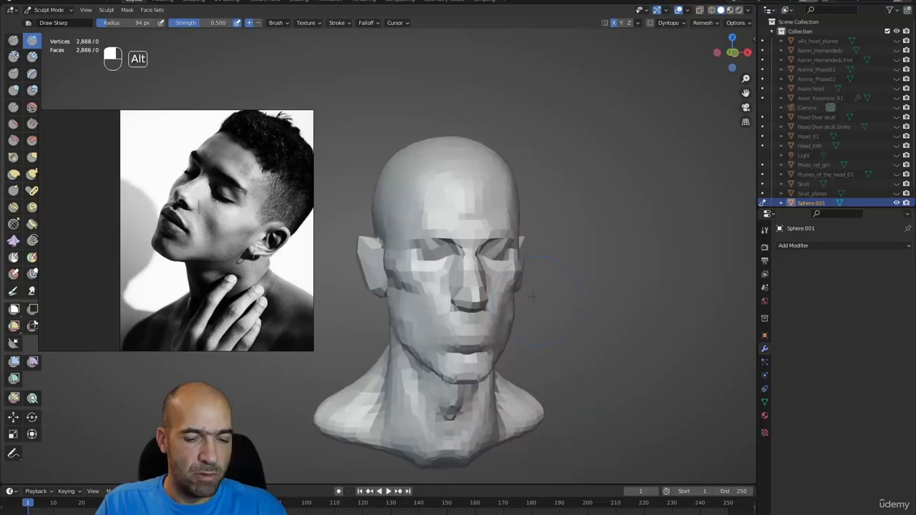
- Remesh the head with a voxel size of 0.0350 m and symmetrize the mesh
key("shift+r")
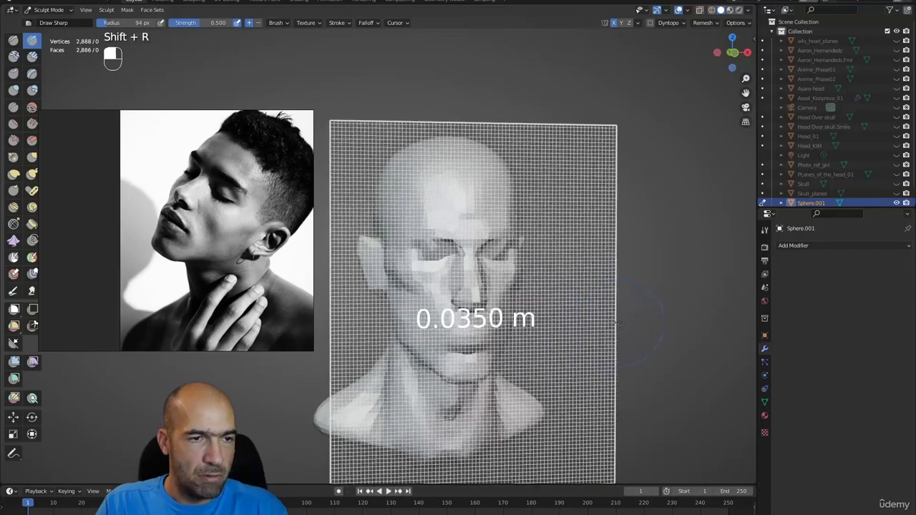
left_click(620, 326)
key("ctrl+r")
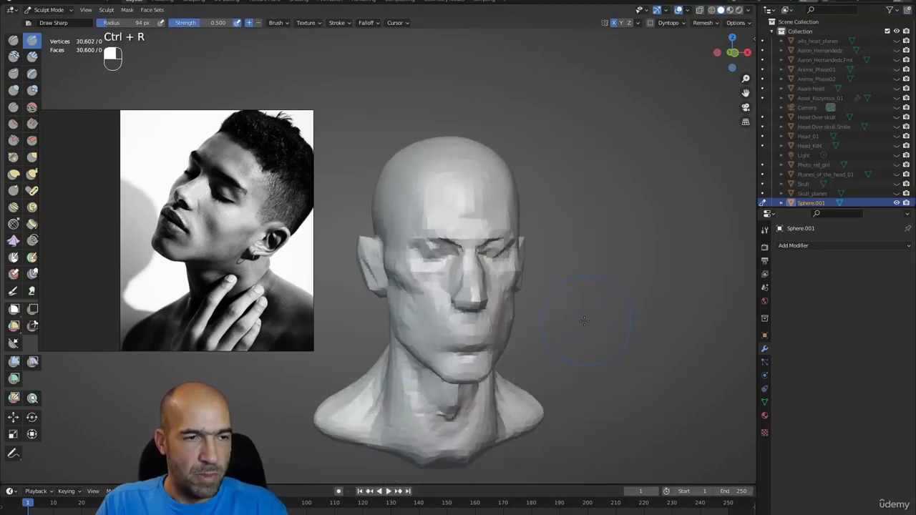
mouse_move(583, 320)
left_mouse_down("ctrl+alt")
mouse_move(562, 302)
mouse_move(616, 283)
mouse_move(636, 241)
left_mouse_up("ctrl+alt")
key("q")
left_click(657, 251)
left_click_drag(636, 241, 615, 245, "alt")
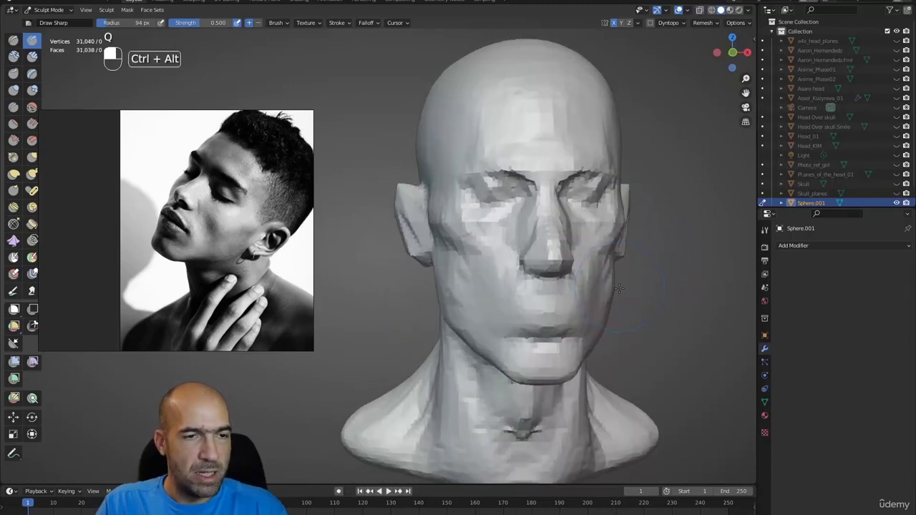
- Refine the nose bridge profile in side view using Grab with a 75 px radius
left_click_drag(602, 275, 591, 251, "ctrl+alt")
mouse_move(573, 255)
left_mouse_down("alt+shift")
mouse_move(583, 270)
mouse_move(620, 275)
left_mouse_up("alt+shift")
key("g")
key("bracketleft")
key("bracketleft")
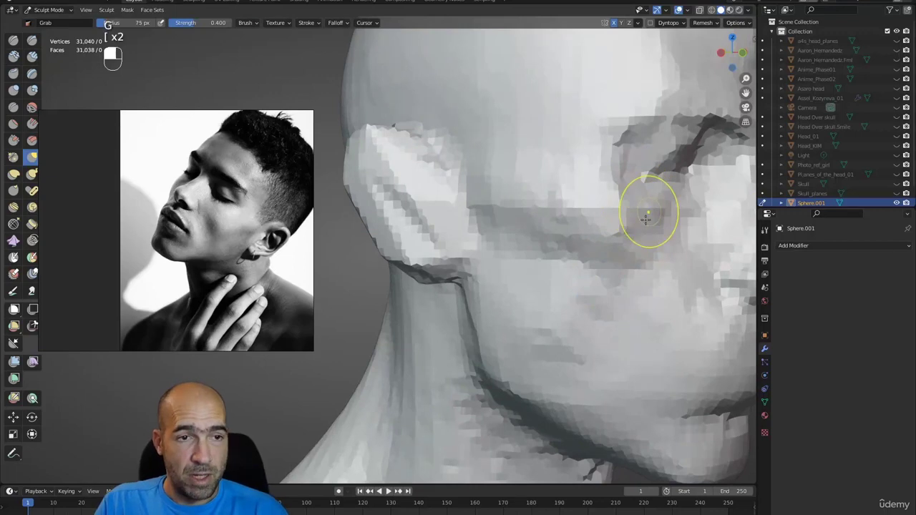
mouse_move(603, 225)
left_mouse_down("alt")
mouse_move(556, 242)
mouse_move(623, 257)
mouse_move(562, 266)
left_mouse_up("alt")
left_click_drag(562, 266, 598, 272, "ctrl+alt")
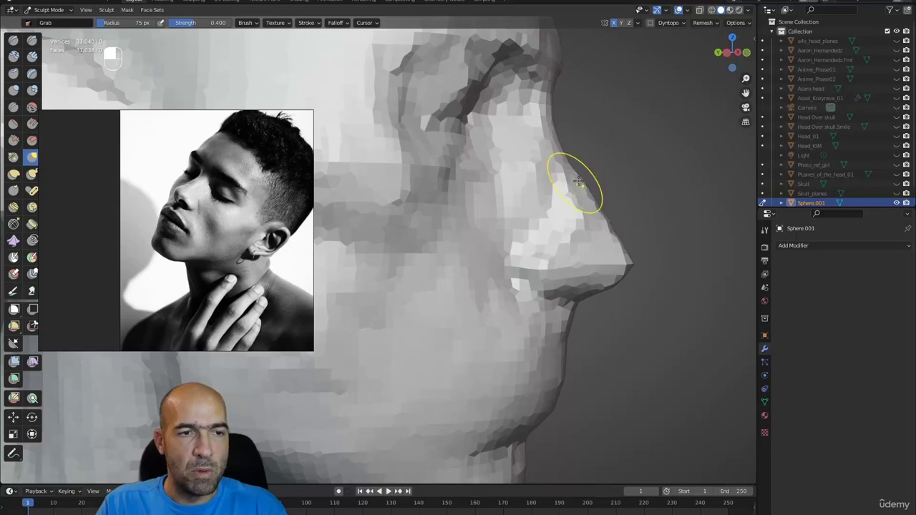
mouse_move(572, 184)
left_mouse_down("alt")
mouse_move(566, 136)
mouse_move(484, 164)
mouse_move(481, 152)
left_mouse_up("alt")
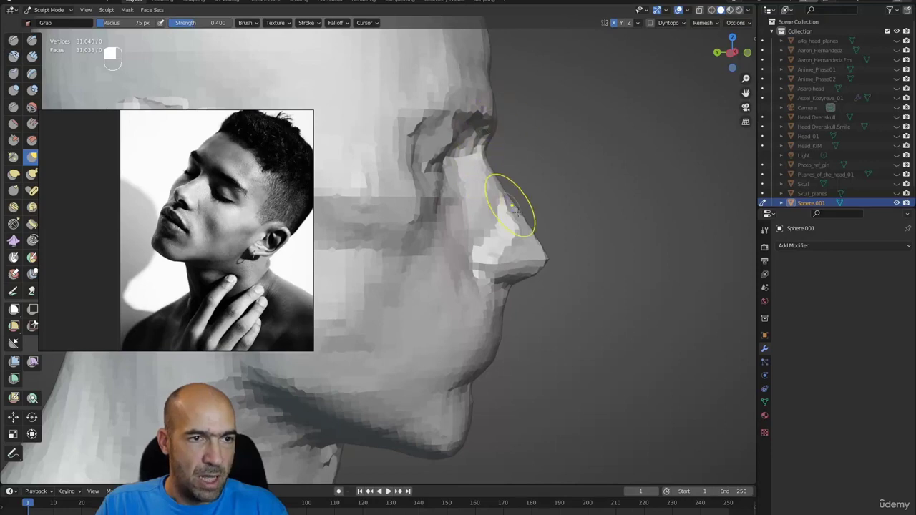
- Smooth the side of the nose and its transition into the cheek, and sharpen the nose wing's edge
mouse_move(522, 227)
left_mouse_down("shift")
mouse_move(528, 249)
mouse_move(511, 257)
mouse_move(420, 241)
mouse_move(429, 257)
mouse_move(422, 248)
left_mouse_up("shift")
left_click_drag(517, 281, 478, 248, "alt+shift")
left_click_drag(478, 249, 465, 215, "ctrl+alt")
mouse_move(466, 215)
left_mouse_down("alt+shift")
mouse_move(494, 251)
mouse_move(423, 229)
left_mouse_up("alt+shift")
key("1")
left_click_drag(559, 292, 541, 260, "alt")
mouse_move(473, 260)
left_mouse_down("alt")
mouse_move(460, 321)
mouse_move(438, 306)
mouse_move(430, 272)
mouse_move(458, 333)
left_mouse_up("alt")
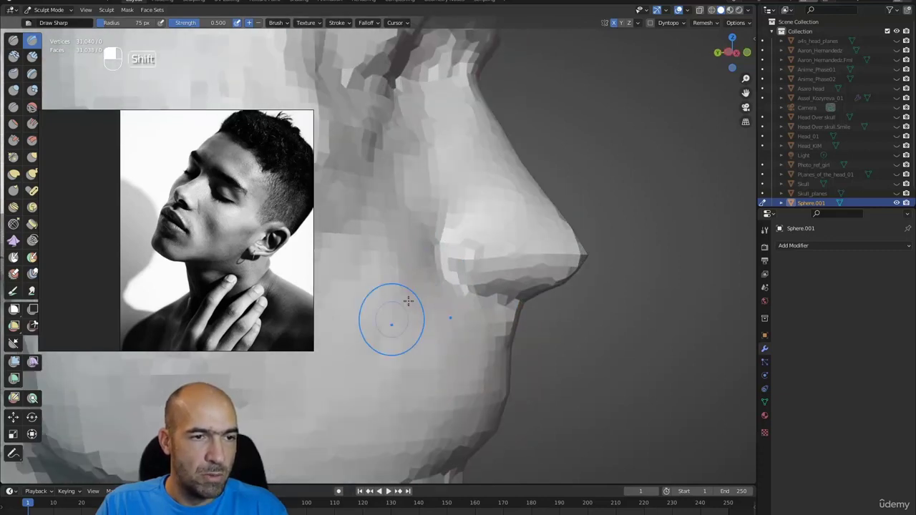
- Build up the cheek along the fold running down from the nose wing with Clay Strips and smooth it
key("2")
mouse_move(420, 266)
left_mouse_down("alt+shift")
mouse_move(447, 268)
mouse_move(351, 373)
left_mouse_up("alt+shift")
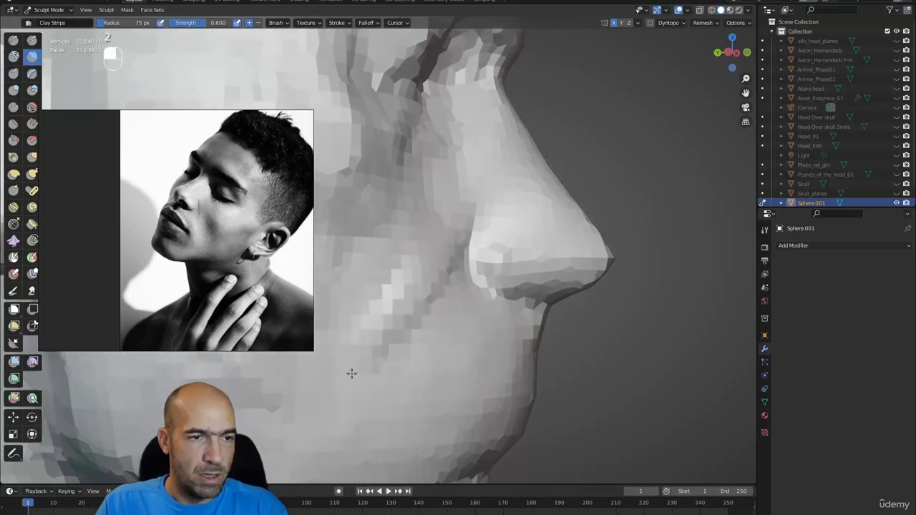
left_click_drag(467, 232, 371, 380)
left_click_drag(422, 312, 362, 431)
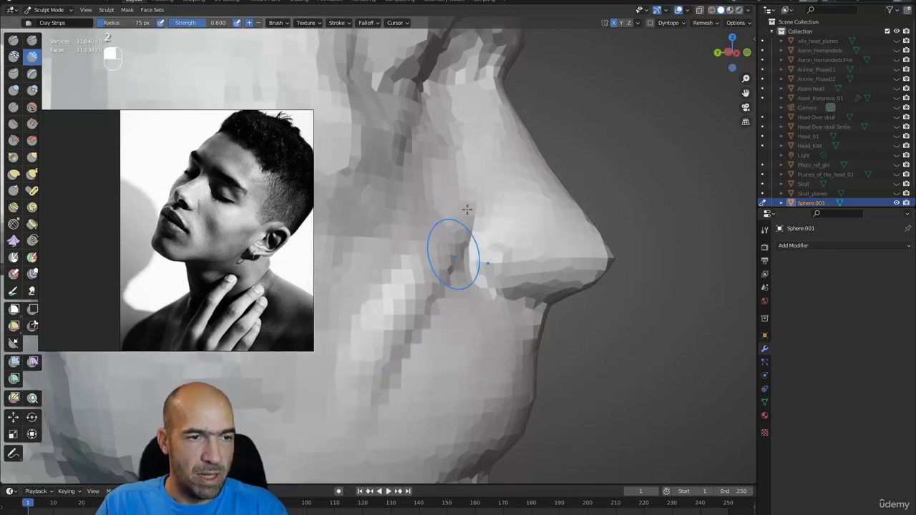
mouse_move(467, 210)
left_mouse_down()
mouse_move(346, 370)
mouse_move(434, 266)
mouse_move(344, 406)
left_mouse_up()
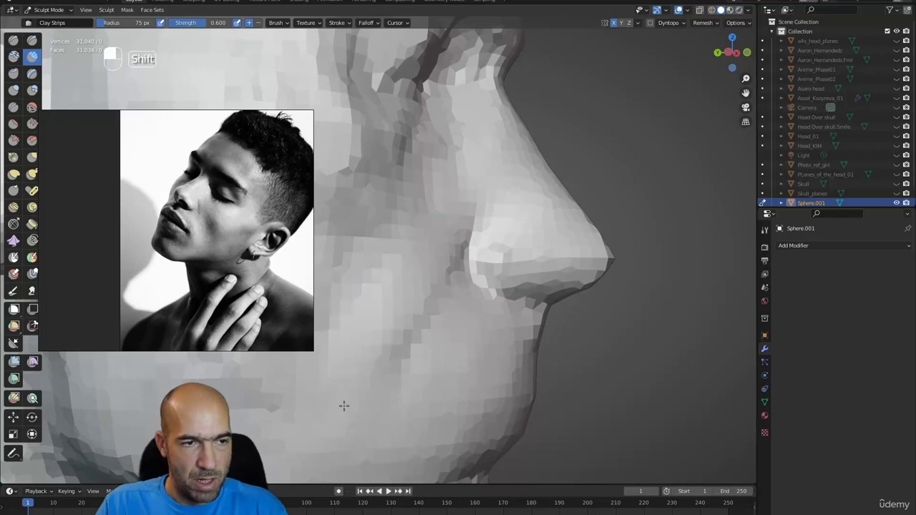
mouse_move(443, 382)
left_mouse_down("ctrl+alt")
mouse_move(441, 363)
mouse_move(351, 356)
mouse_move(392, 358)
mouse_move(506, 333)
left_mouse_up("ctrl+alt")
mouse_move(430, 357)
left_mouse_down("shift")
mouse_move(563, 343)
mouse_move(540, 319)
mouse_move(556, 293)
mouse_move(547, 282)
mouse_move(497, 289)
mouse_move(485, 304)
mouse_move(549, 287)
mouse_move(449, 270)
mouse_move(462, 303)
mouse_move(458, 247)
mouse_move(450, 254)
mouse_move(464, 266)
left_mouse_up("shift")
- Shape the planes of the nose bridge with Scrape and refine the nose profile with Grab
key("g")
mouse_move(463, 225)
left_mouse_down("alt+shift")
mouse_move(527, 279)
mouse_move(492, 208)
left_mouse_up("alt+shift")
key("1")
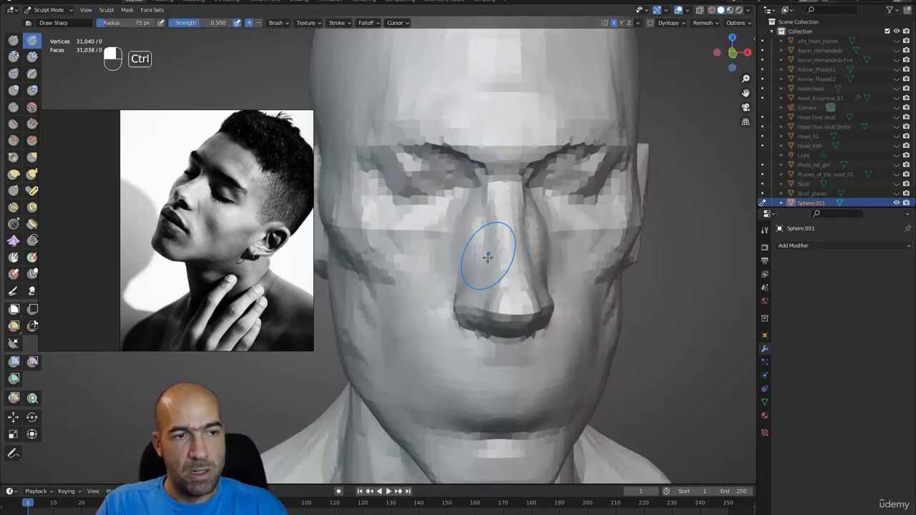
key("3")
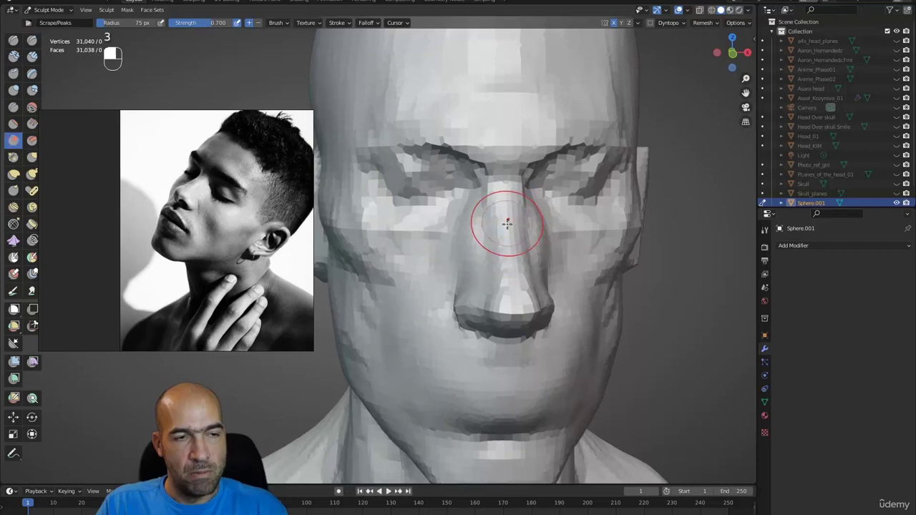
mouse_move(507, 258)
left_mouse_down("alt")
mouse_move(466, 267)
mouse_move(473, 273)
mouse_move(531, 262)
left_mouse_up("alt")
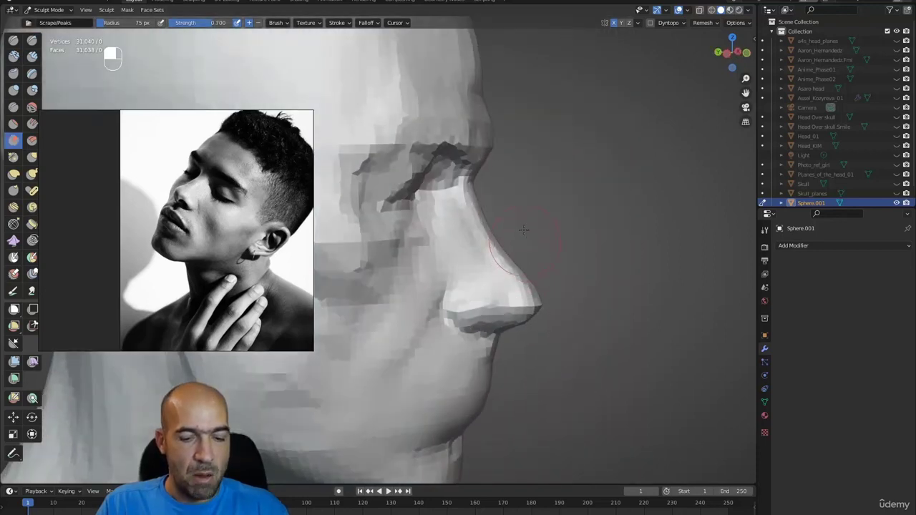
key("g")
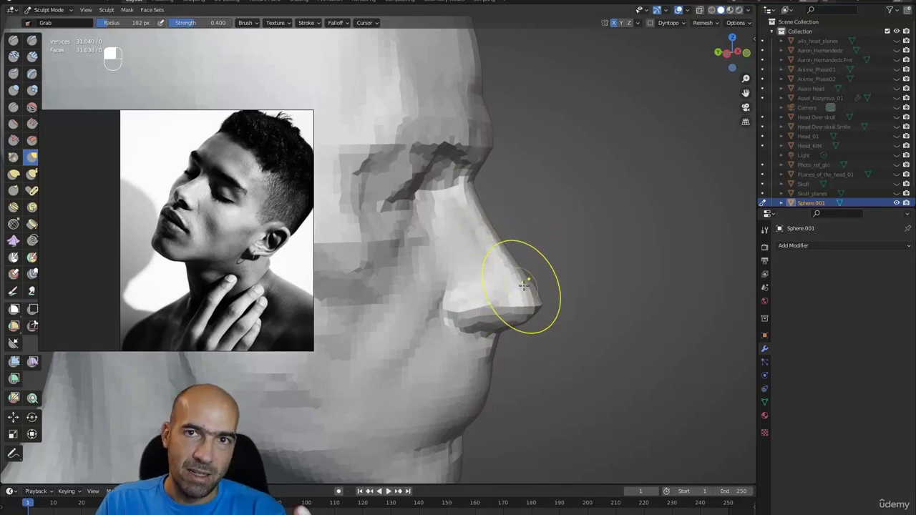
mouse_move(545, 326)
left_mouse_down("alt")
mouse_move(533, 294)
mouse_move(546, 334)
mouse_move(505, 306)
mouse_move(494, 272)
left_mouse_up("alt")
- Carve the nostrils into the underside of the nose with Draw Sharp and adjust their rims with Grab
key("1")
left_click_drag(532, 288, 469, 278, "alt")
mouse_move(491, 272)
left_mouse_down("ctrl")
mouse_move(526, 320)
mouse_move(536, 317)
mouse_move(527, 266)
mouse_move(499, 317)
mouse_move(479, 300)
left_mouse_up("ctrl")
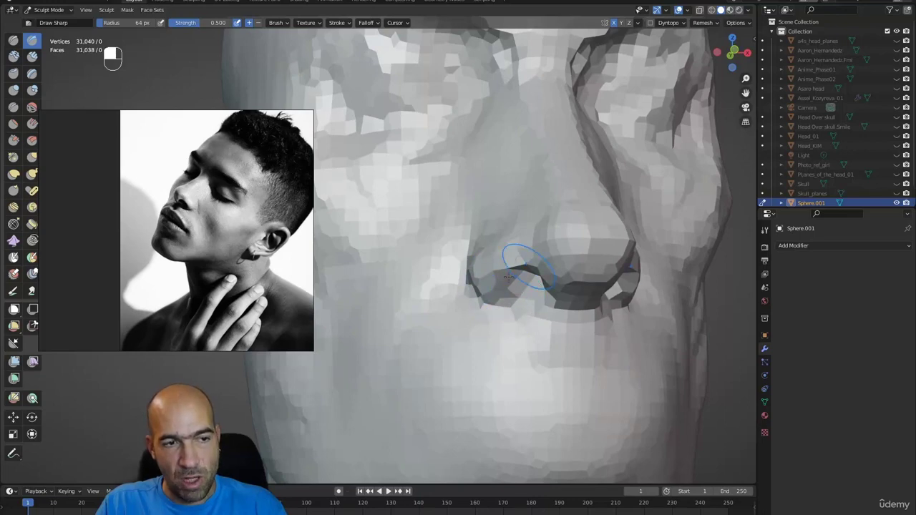
mouse_move(526, 298)
left_mouse_down("alt")
mouse_move(562, 292)
mouse_move(517, 293)
mouse_move(566, 283)
mouse_move(556, 250)
mouse_move(589, 277)
mouse_move(565, 283)
left_mouse_up("alt")
key("g")
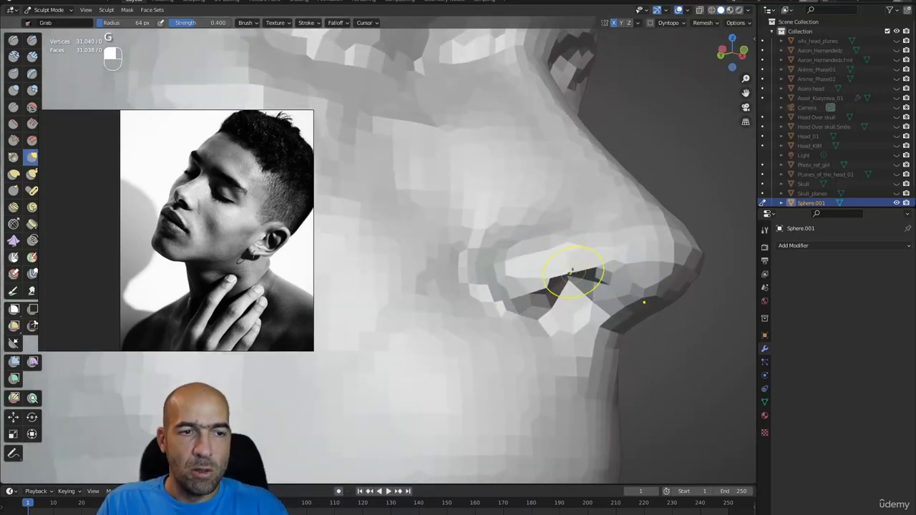
left_click_drag(572, 273, 552, 272, "alt")
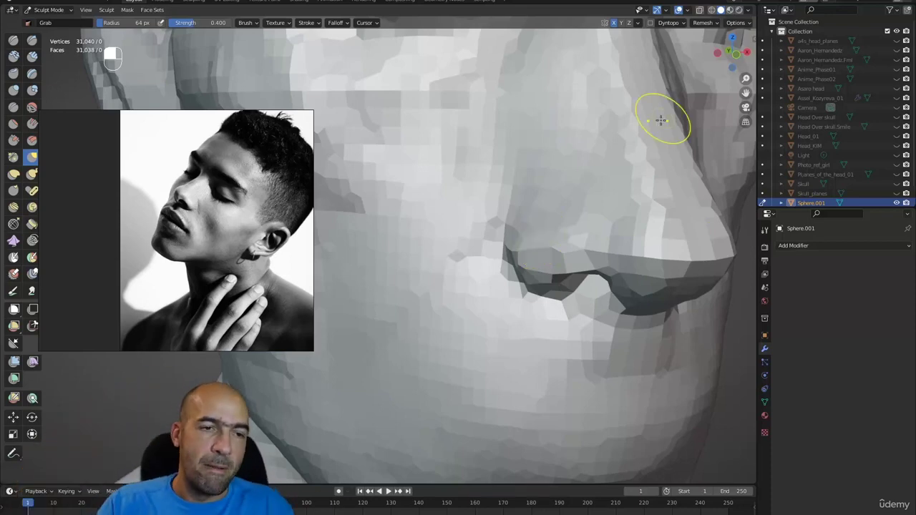
- Define the crease around the nose wings with Draw Sharp and adjust the nose with Grab
left_click_drag(549, 192, 530, 208, "ctrl+alt")
mouse_move(530, 208)
left_mouse_down("alt")
mouse_move(473, 212)
mouse_move(491, 204)
mouse_move(482, 233)
mouse_move(492, 249)
mouse_move(449, 244)
mouse_move(453, 228)
mouse_move(390, 244)
mouse_move(459, 247)
mouse_move(446, 221)
left_mouse_up("alt")
key("1")
key("g")
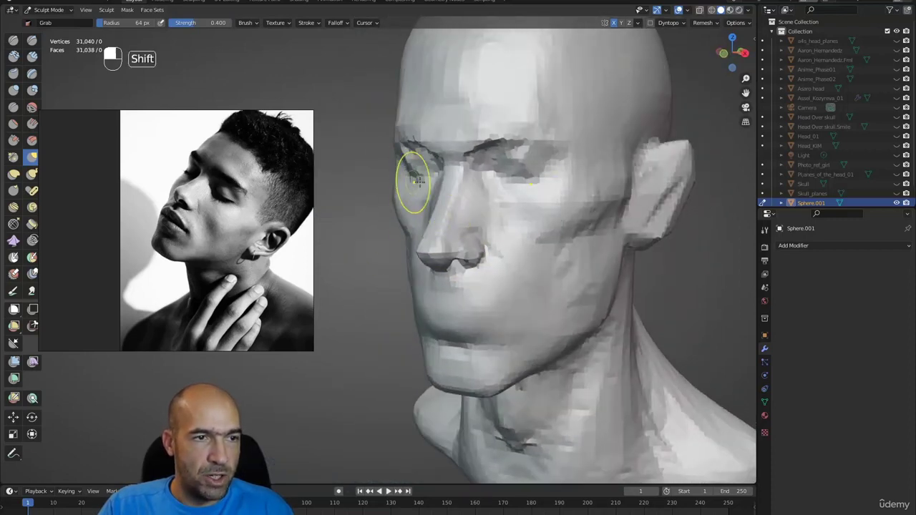
left_click_drag(417, 181, 486, 246, "alt")
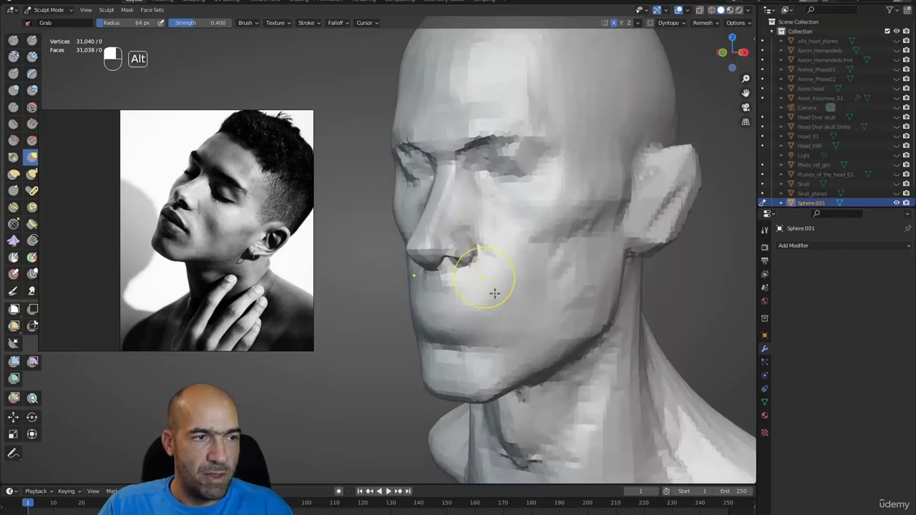
left_click_drag(491, 296, 500, 283, "alt")
- Sculpt the cheekbone and the hollow beneath it with Clay Strips, and smooth the cheek below the eye
key("c")
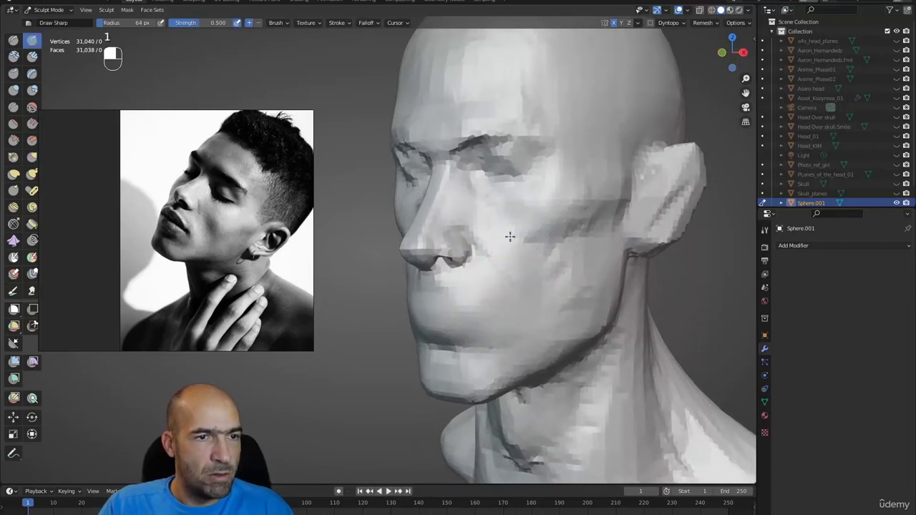
left_click_drag(598, 213, 552, 252)
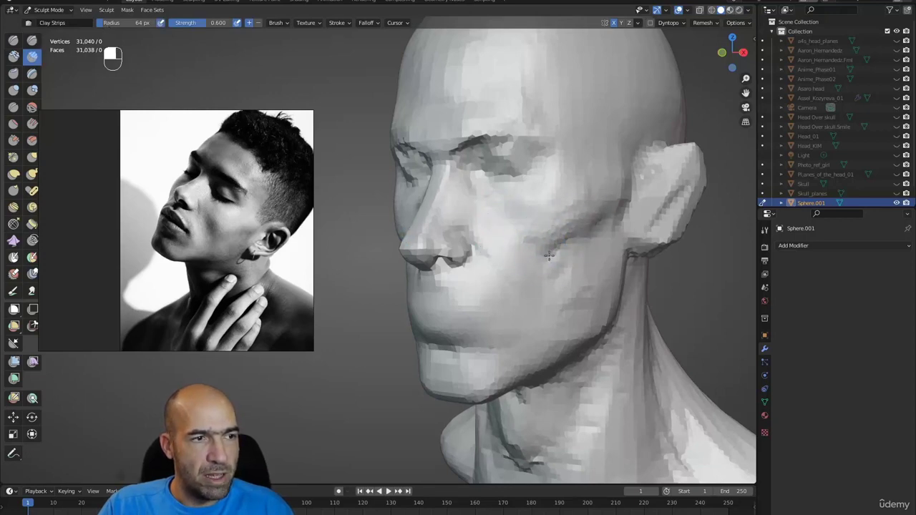
left_click_drag(519, 207, 571, 280)
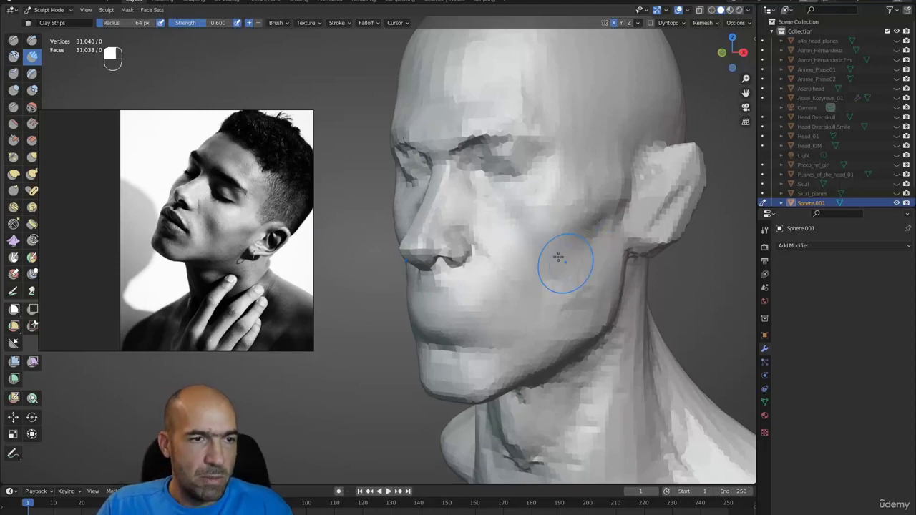
key("1")
mouse_move(538, 275)
middle_mouse_down()
mouse_move(559, 268)
mouse_move(563, 276)
middle_mouse_up()
key("shift")
left_click_drag(552, 203, 510, 206, "shift")
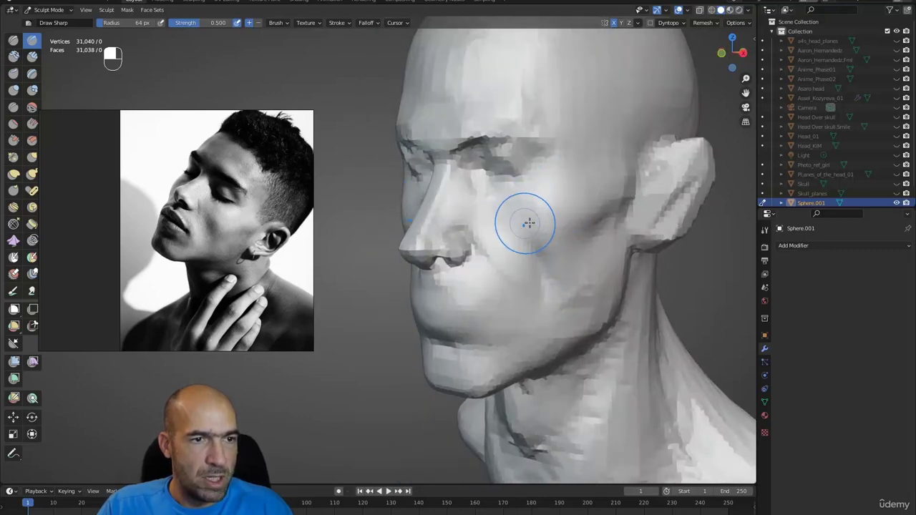
- Define the diagonal front plane of the cheek beside the nose with Clay Strips and smooth it
key("2")
left_click_drag(585, 289, 517, 223)
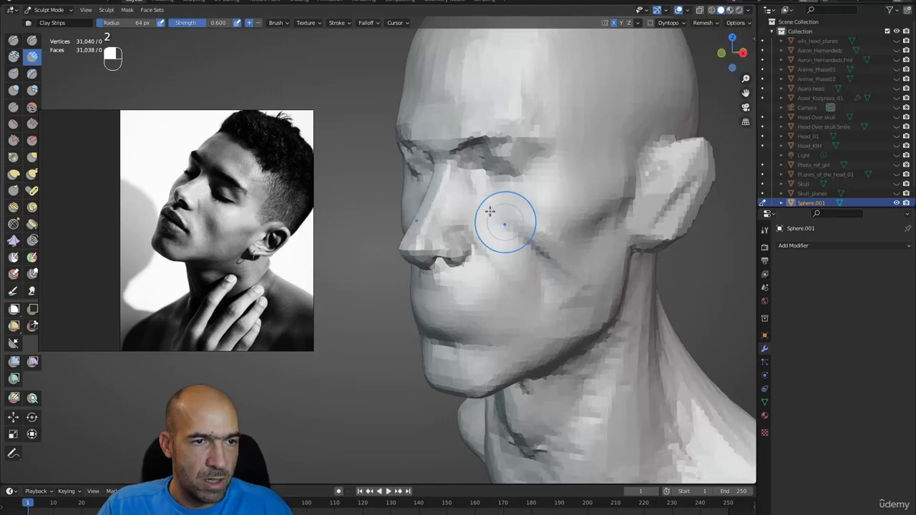
left_click_drag(583, 255, 528, 213, "shift")
mouse_move(572, 257)
left_mouse_down("shift")
mouse_move(604, 279)
mouse_move(636, 220)
mouse_move(617, 263)
mouse_move(540, 279)
left_mouse_up("shift")
- Smooth the area between the nose, mouth and cheek, and even out the forehead above the brow
key("1")
left_click_drag(540, 279, 582, 275, "alt")
left_click_drag(500, 247, 493, 344, "shift")
left_click_drag(563, 319, 536, 278, "alt")
mouse_move(494, 195)
left_mouse_down("shift")
mouse_move(456, 196)
mouse_move(440, 145)
mouse_move(509, 47)
mouse_move(538, 154)
left_mouse_up("shift")
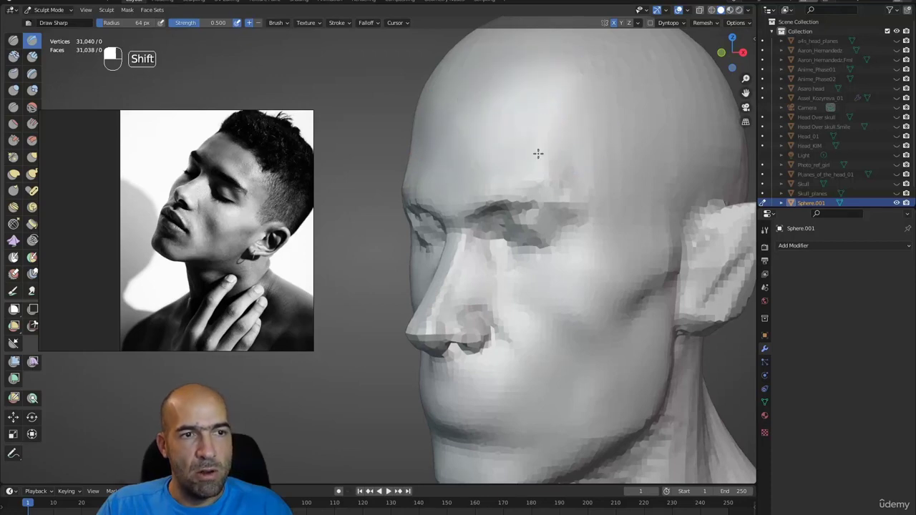
- Refine the cheek and jaw in front of the ear in side view, and smooth the throat and neck down to the shoulder
mouse_move(657, 208)
left_mouse_down("alt")
mouse_move(573, 256)
mouse_move(557, 237)
left_mouse_up("alt")
mouse_move(619, 268)
left_mouse_down("alt")
mouse_move(555, 237)
mouse_move(456, 244)
left_mouse_up("alt")
key("g")
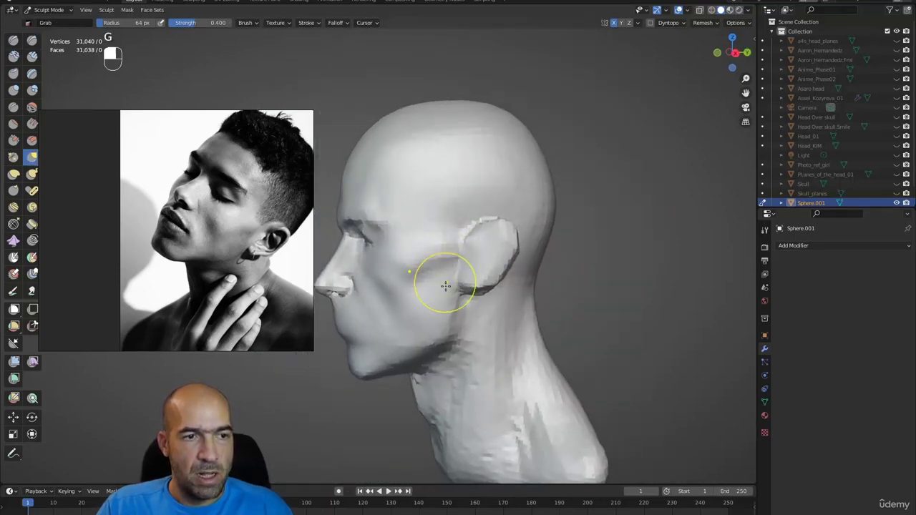
left_click_drag(446, 286, 452, 317)
mouse_move(438, 349)
left_mouse_down("shift")
mouse_move(475, 348)
mouse_move(440, 434)
mouse_move(449, 430)
left_mouse_up("shift")
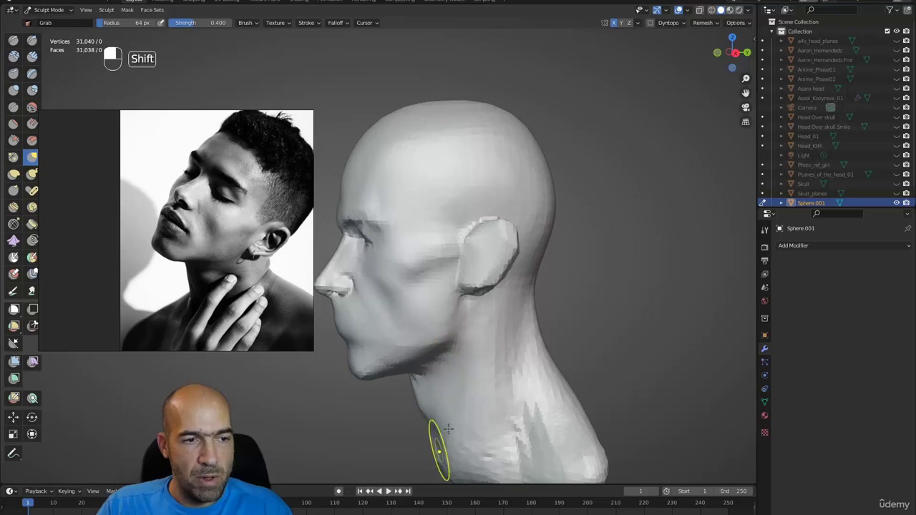
left_click_drag(504, 362, 548, 476, "shift")
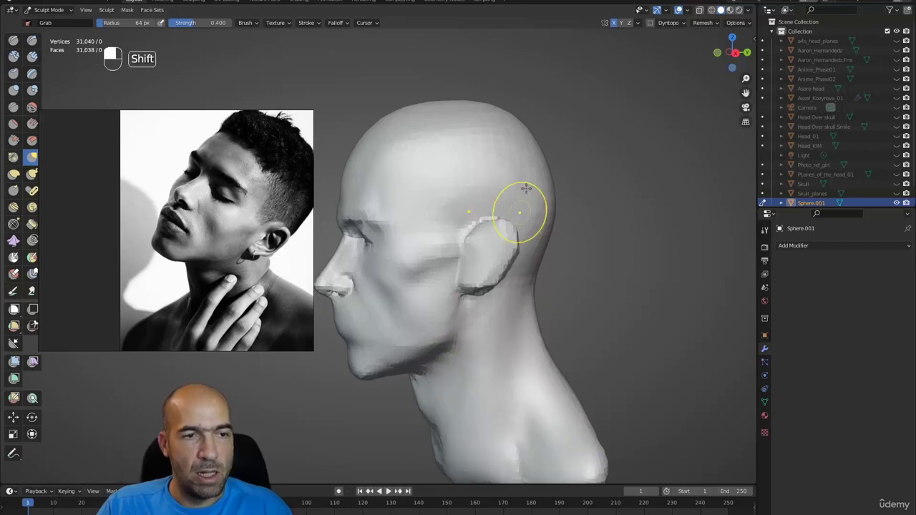
- Smooth the side of the skull above the ear, and define the forehead's side plane above the brow with Draw Sharp and smoothing
left_click_drag(520, 212, 539, 259, "shift")
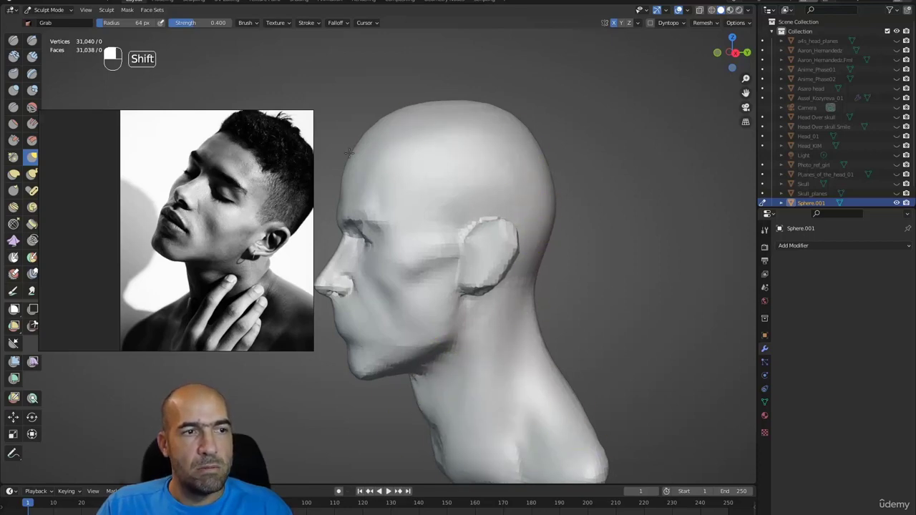
middle_click_drag(349, 151, 367, 154)
left_click_drag(455, 163, 487, 171, "alt+shift")
left_click_drag(469, 222, 466, 171, "ctrl+alt")
mouse_move(466, 171)
left_mouse_down("alt+shift")
mouse_move(464, 221)
mouse_move(446, 193)
left_mouse_up("alt+shift")
key("2")
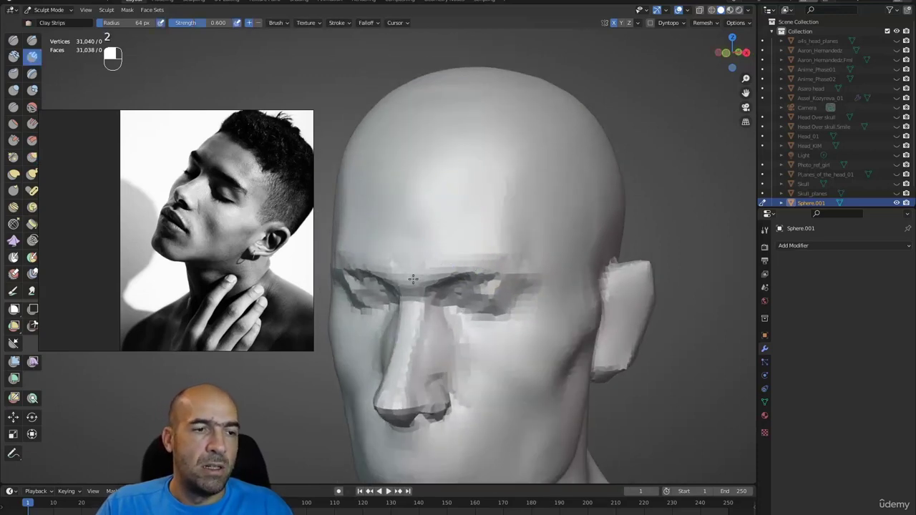
key("1")
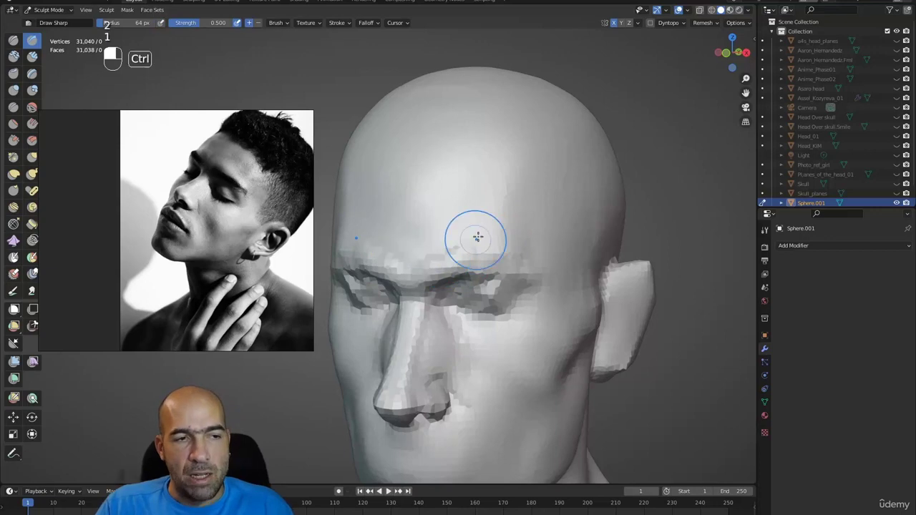
left_click_drag(490, 221, 476, 235, "ctrl")
left_click_drag(522, 148, 458, 233, "ctrl")
left_click_drag(518, 172, 454, 231, "ctrl")
left_click_drag(503, 188, 438, 236, "shift")
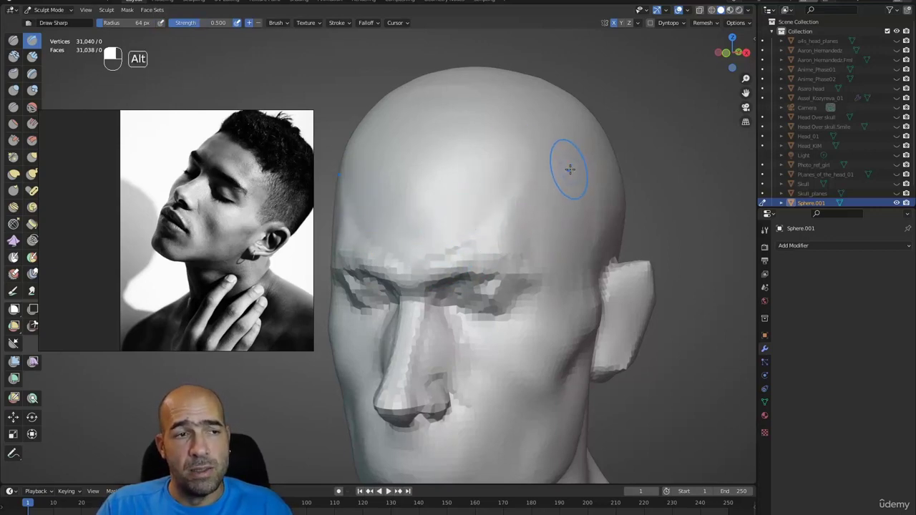
- Reshape the profile of the mouth area beneath the nose with an enlarged Grab brush
left_click_drag(569, 167, 592, 168, "alt")
left_click_drag(593, 167, 511, 202, "ctrl+alt")
left_click_drag(485, 271, 516, 246, "alt+shift")
left_click_drag(536, 245, 429, 252, "alt")
left_click_drag(456, 303, 447, 383, "ctrl+alt")
left_click_drag(447, 383, 459, 281, "alt+shift")
key("g")
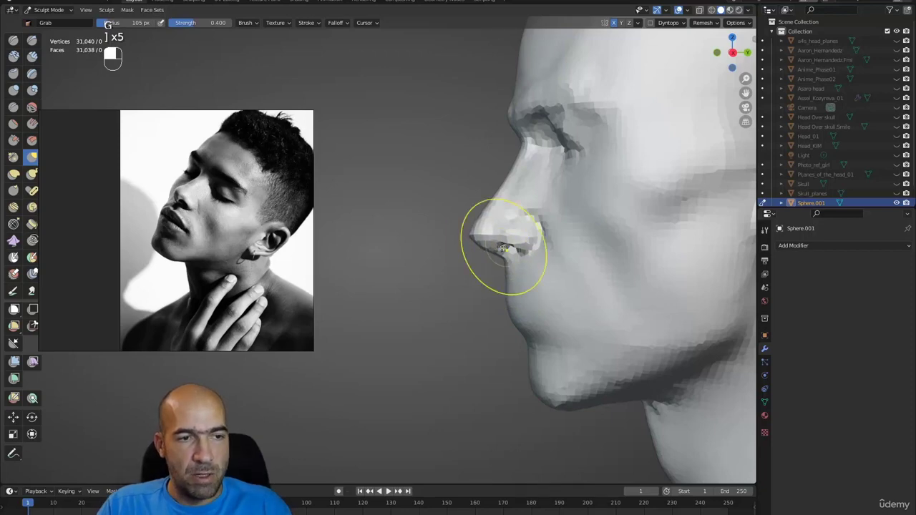
left_click_drag(533, 271, 504, 298, "alt+shift")
left_click_drag(504, 297, 526, 306, "ctrl+alt")
left_click_drag(583, 317, 585, 322)
left_click_drag(587, 323, 494, 286)
mouse_move(551, 322)
left_mouse_down("alt")
mouse_move(586, 323)
mouse_move(485, 283)
left_mouse_up("alt")
- Sculpt the philtrum between the nose and the upper lip with Draw Sharp at a 67 px radius
key("1")
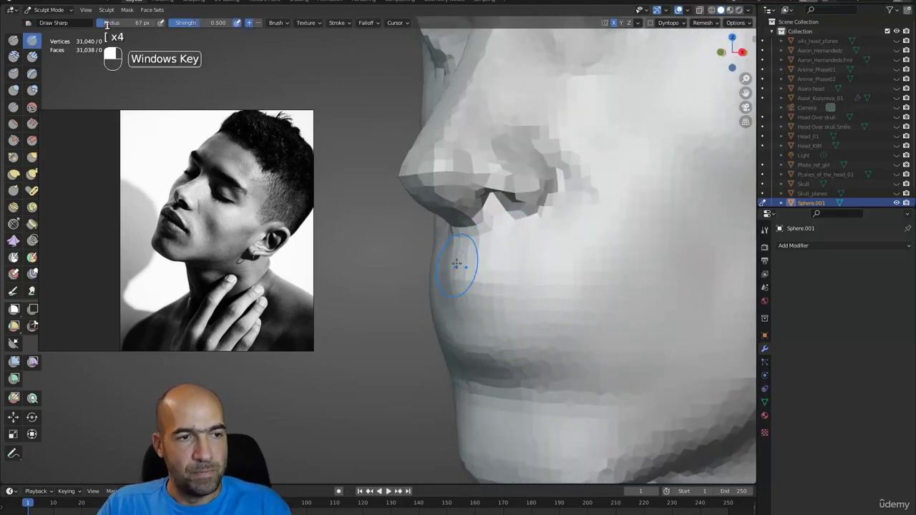
left_click_drag(470, 259, 489, 262, "alt")
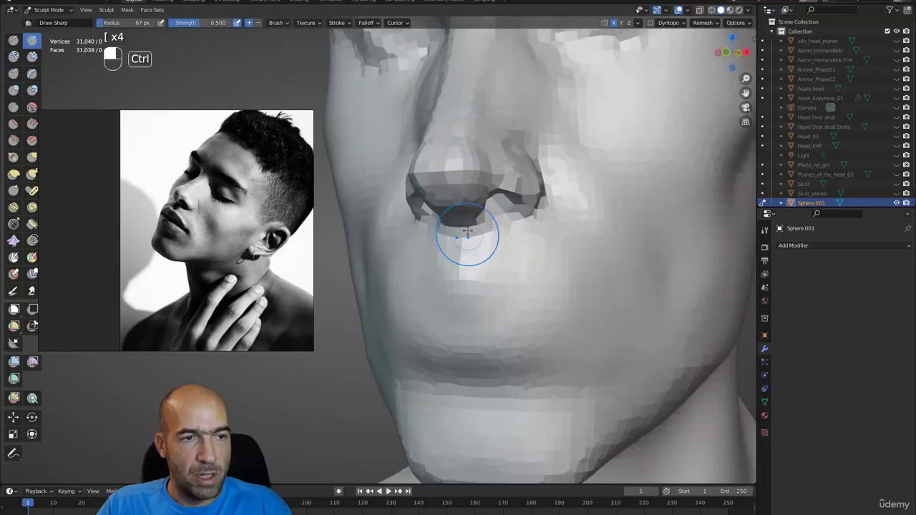
left_click_drag(474, 284, 453, 284, "alt")
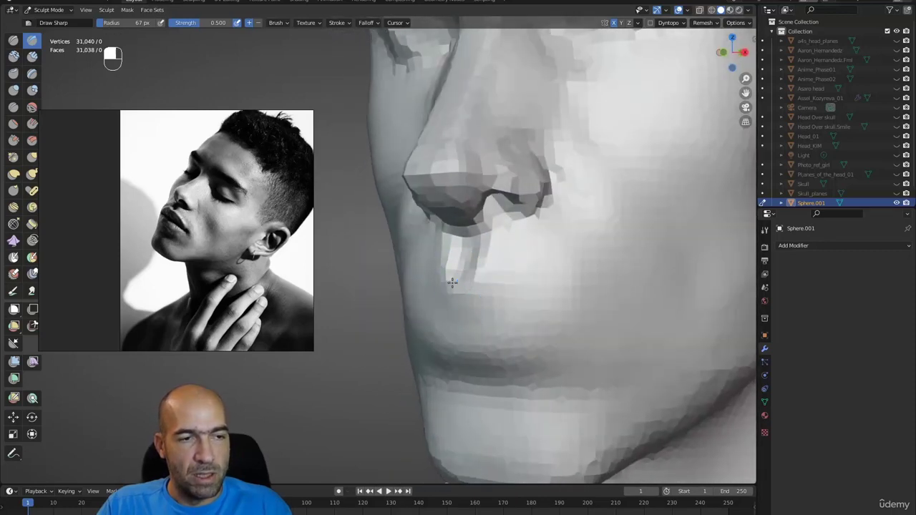
- Sculpt the upper lip edge, the parting line, the lower lip and the mouth corners with Draw Sharp
left_click_drag(591, 307, 501, 302, "alt")
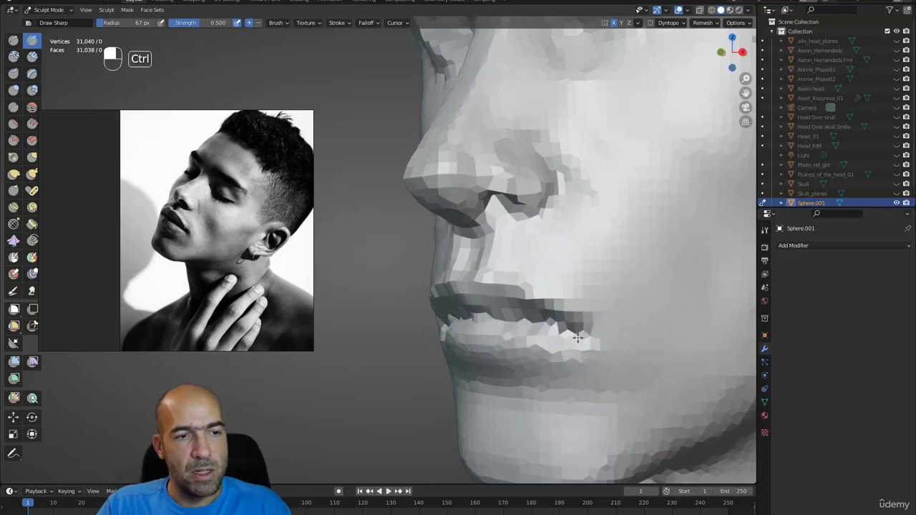
mouse_move(545, 336)
left_mouse_down("alt")
mouse_move(583, 343)
mouse_move(540, 326)
mouse_move(550, 313)
mouse_move(530, 281)
mouse_move(548, 311)
mouse_move(522, 348)
left_mouse_up("alt")
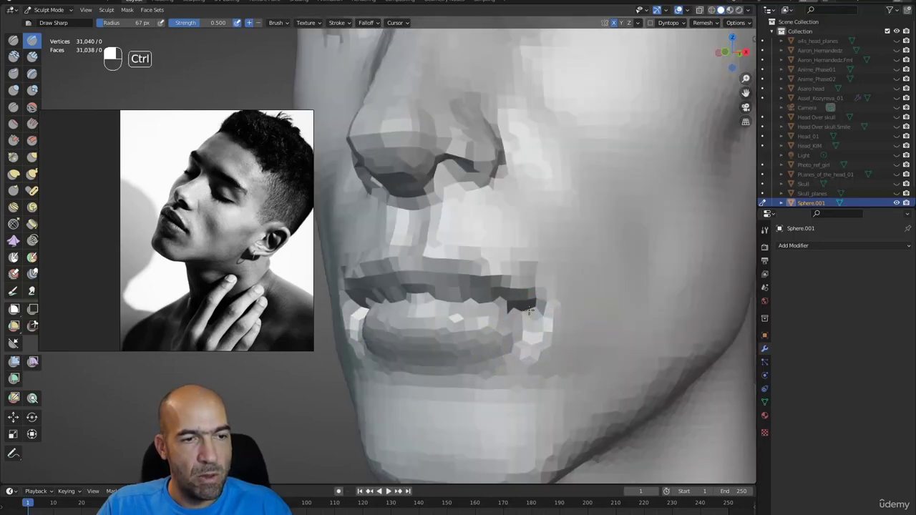
middle_click_drag(459, 301, 537, 294)
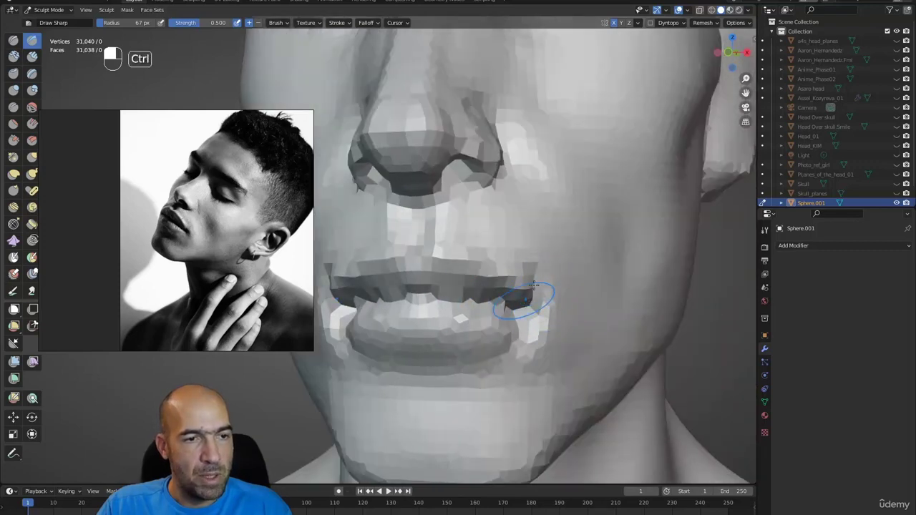
left_click_drag(555, 302, 513, 254, "alt")
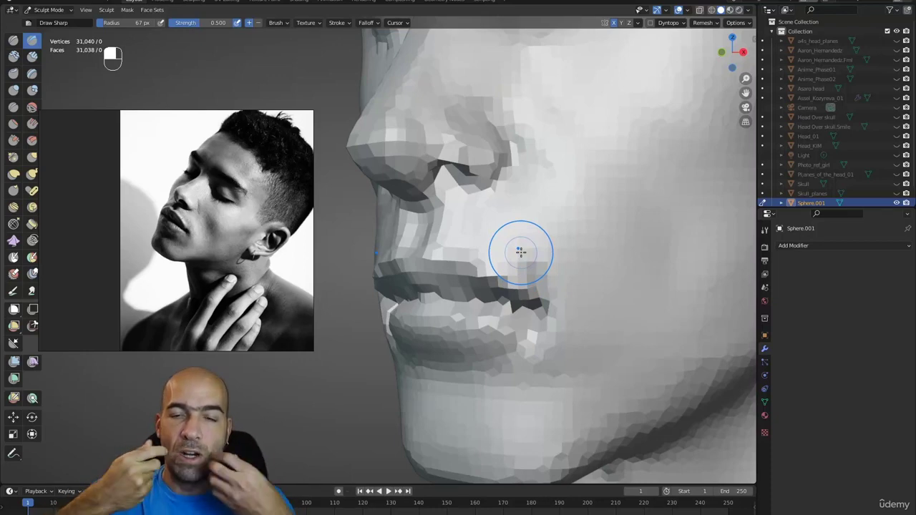
- Build up the flesh around the corner of the mouth with Clay Strips and smooth it into the cheek
key("2")
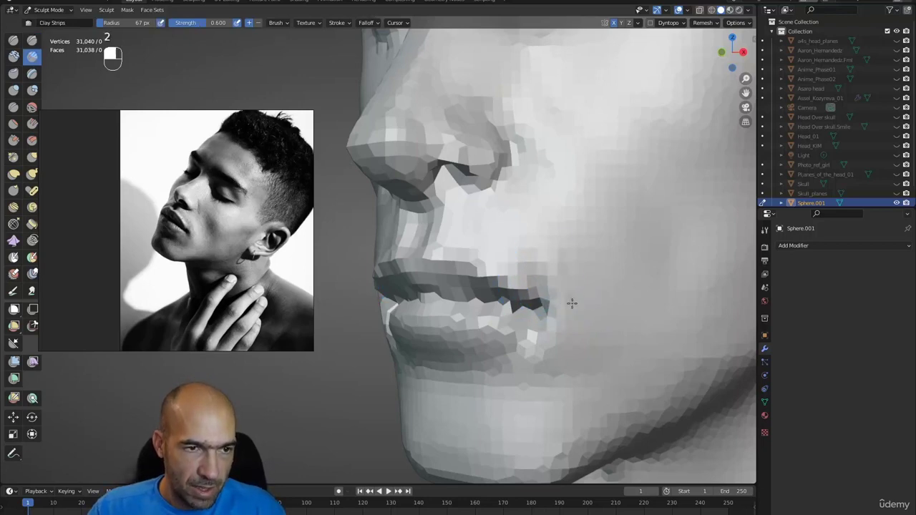
mouse_move(572, 304)
left_mouse_down()
mouse_move(548, 252)
mouse_move(556, 347)
left_mouse_up()
left_click_drag(552, 286, 561, 323)
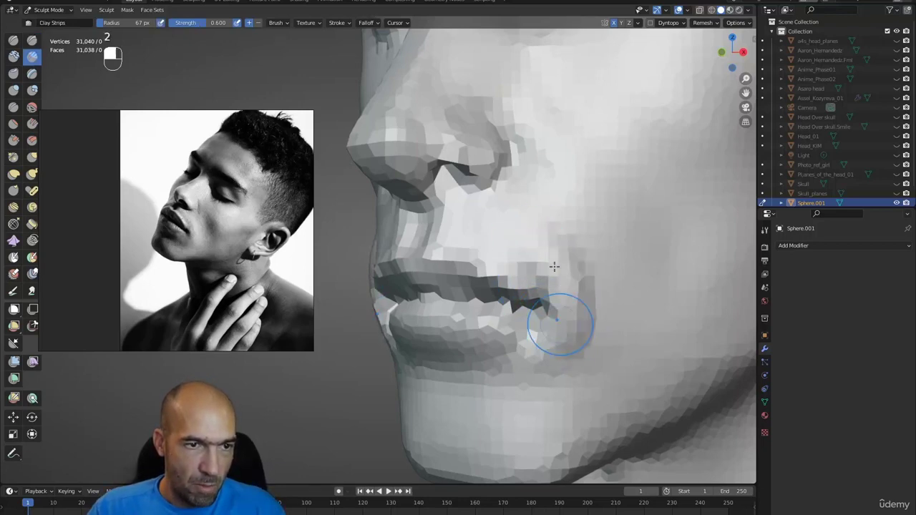
left_click_drag(563, 265, 583, 337)
mouse_move(565, 270)
left_mouse_down("shift")
mouse_move(579, 343)
mouse_move(556, 364)
mouse_move(509, 331)
left_mouse_up("shift")
left_click_drag(510, 330, 484, 327, "alt")
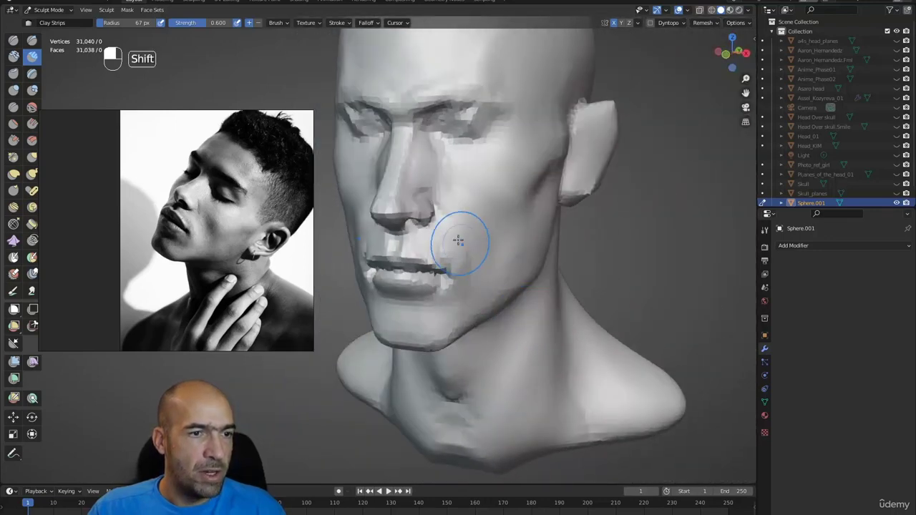
- Adjust the shape of the lips in three-quarter view with Grab at a 91 px radius
mouse_move(487, 250)
left_mouse_down("alt")
mouse_move(491, 260)
mouse_move(431, 252)
mouse_move(445, 275)
left_mouse_up("alt")
key("g")
key("]")
key("]")
key("]")
mouse_move(445, 275)
left_mouse_down("ctrl+alt")
mouse_move(462, 261)
mouse_move(477, 296)
left_mouse_up("ctrl+alt")
left_click_drag(476, 296, 445, 302, "alt")
left_click_drag(445, 301, 444, 296)
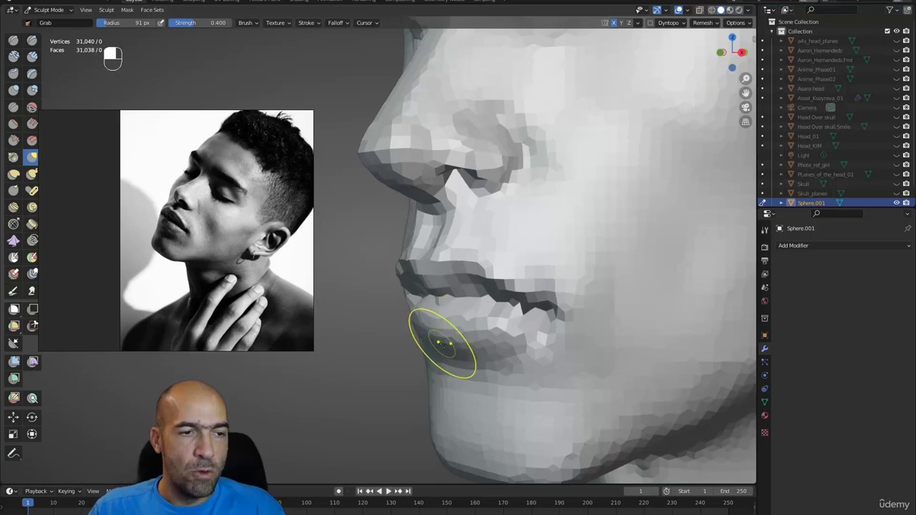
- Define the underside of the lower lip and the chin plane with Draw Sharp, and smooth the jawline
key("1")
left_click_drag(471, 348, 527, 327)
left_click_drag(491, 351, 508, 353, "alt")
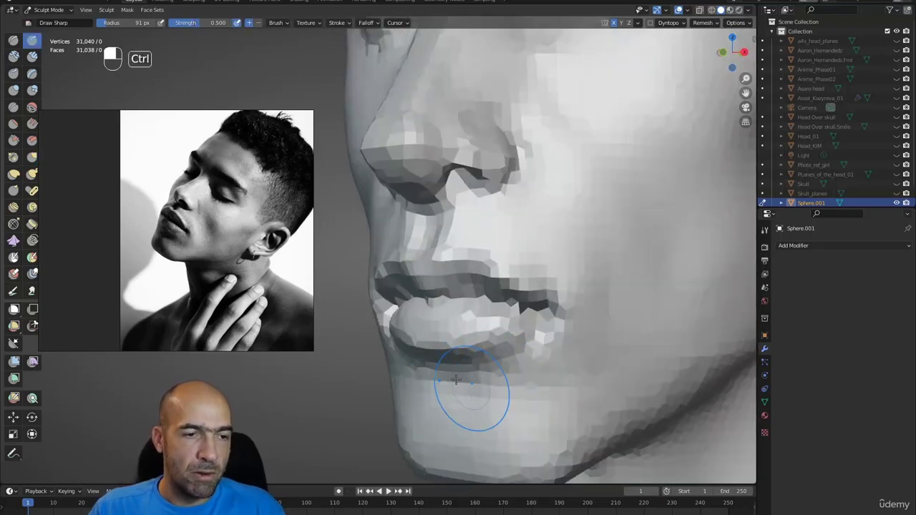
mouse_move(474, 390)
left_mouse_down("ctrl")
mouse_move(524, 415)
mouse_move(555, 408)
left_mouse_up("ctrl")
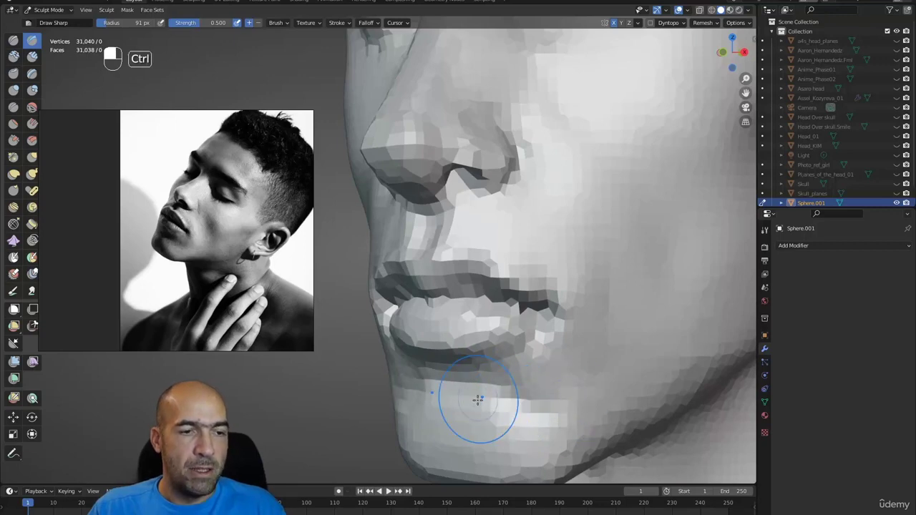
mouse_move(478, 400)
left_mouse_down("ctrl")
mouse_move(507, 436)
mouse_move(491, 406)
mouse_move(461, 409)
mouse_move(475, 403)
mouse_move(490, 361)
mouse_move(511, 386)
left_mouse_up("ctrl")
key("x")
mouse_move(512, 290)
left_mouse_down("alt+shift")
mouse_move(513, 348)
mouse_move(516, 321)
left_mouse_up("alt+shift")
mouse_move(515, 320)
left_mouse_down("alt")
mouse_move(509, 305)
mouse_move(550, 404)
mouse_move(556, 365)
mouse_move(532, 309)
mouse_move(527, 380)
mouse_move(590, 365)
left_mouse_up("alt")
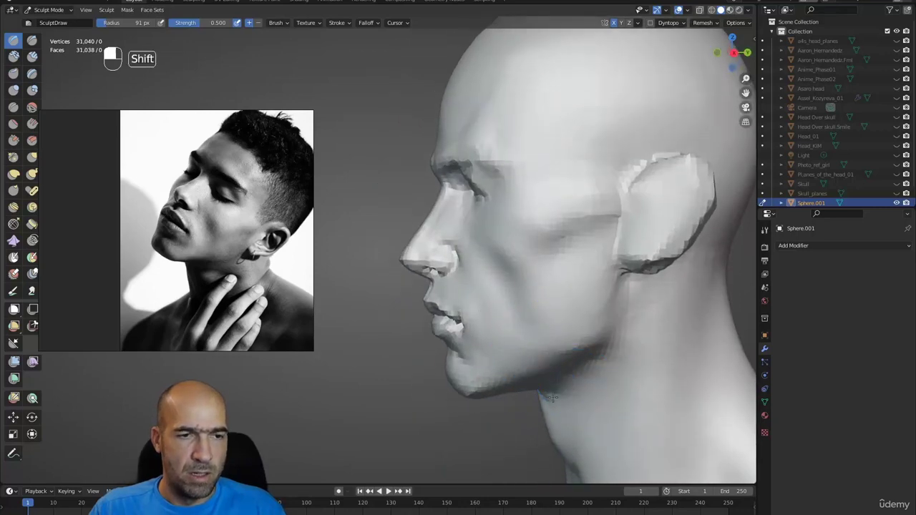
- Build up the outer brow and the fold above the eye with Clay Strips at a 57 px radius
left_click_drag(547, 302, 598, 305, "alt+shift")
left_click_drag(597, 305, 581, 290, "alt+shift")
mouse_move(582, 290)
left_mouse_down("ctrl+alt")
mouse_move(578, 262)
mouse_move(569, 268)
left_mouse_up("ctrl+alt")
key("2")
key("2")
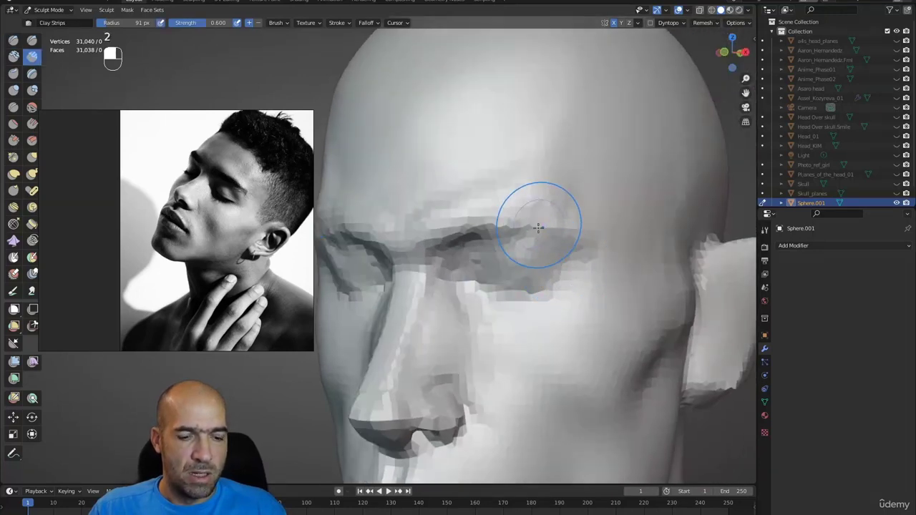
key("bracketleft")
key("bracketleft")
key("bracketleft")
key("bracketleft")
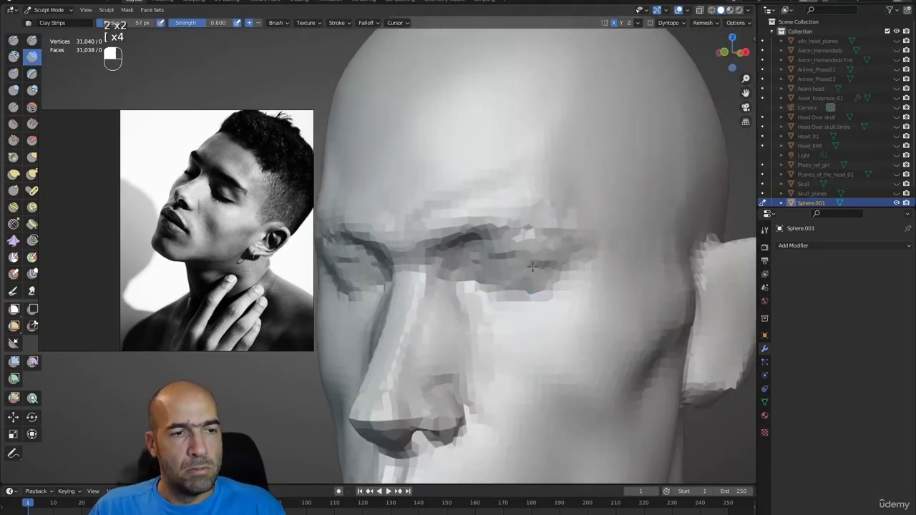
- Sculpt the upper eyelid line and the eyeball form in the socket with Draw Sharp
key("1")
left_click_drag(478, 252, 548, 267, "ctrl")
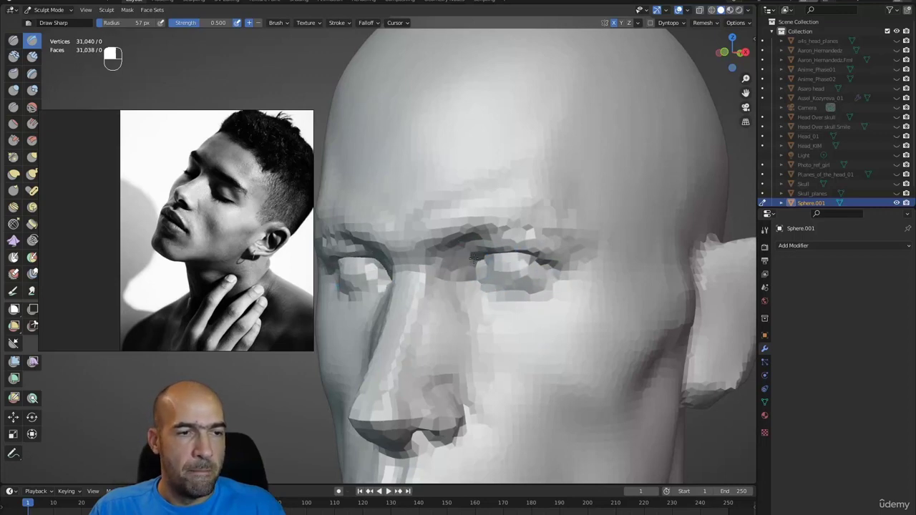
left_click_drag(500, 278, 495, 267, "alt")
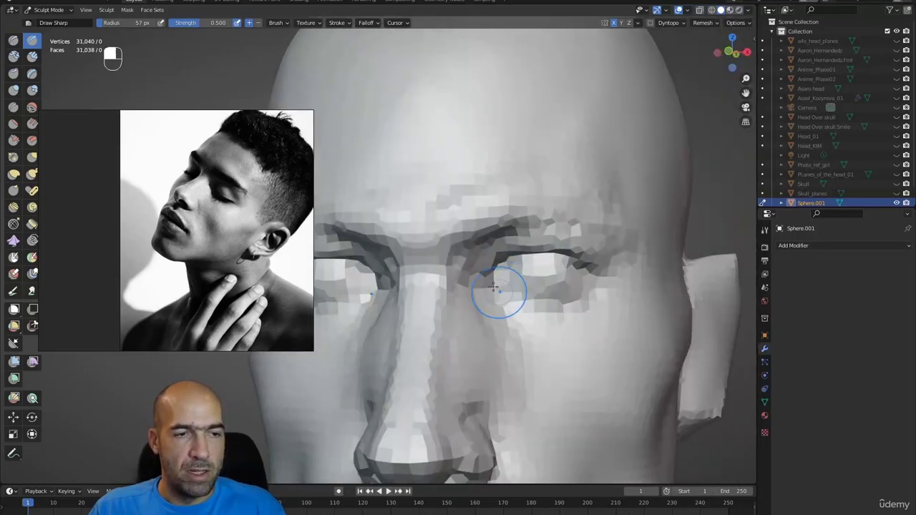
- Reshape the eyelids and the brow from below and in side view with Grab at a 94 px radius
left_click_drag(599, 297, 586, 224, "alt")
key("g")
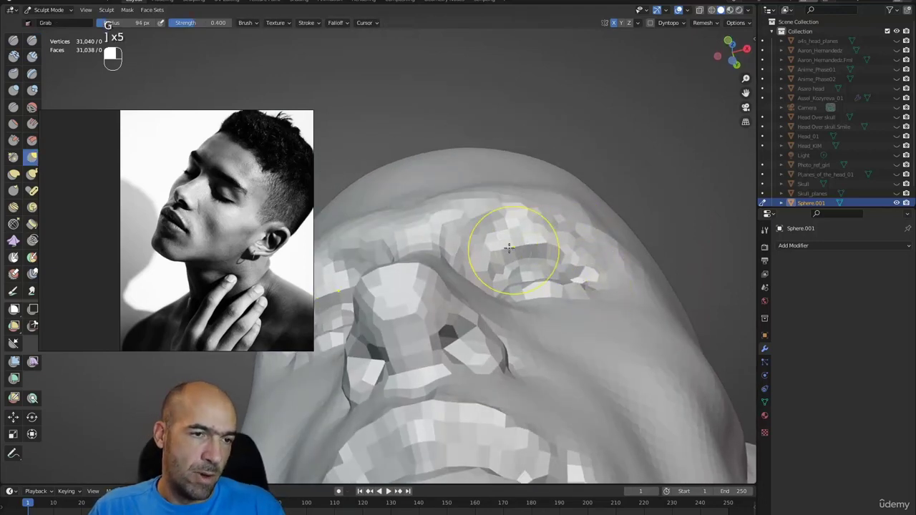
left_click_drag(485, 267, 503, 307, "alt")
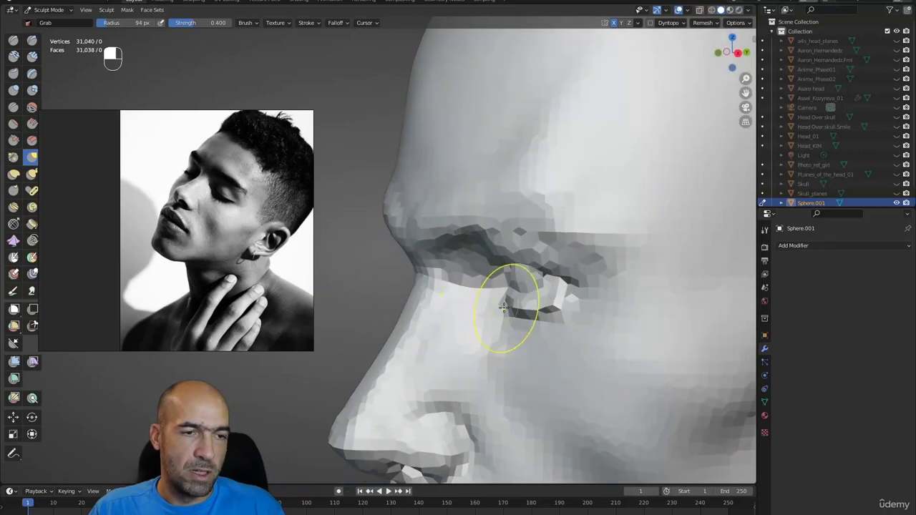
mouse_move(557, 315)
left_mouse_down("alt")
mouse_move(584, 306)
mouse_move(538, 257)
left_mouse_up("alt")
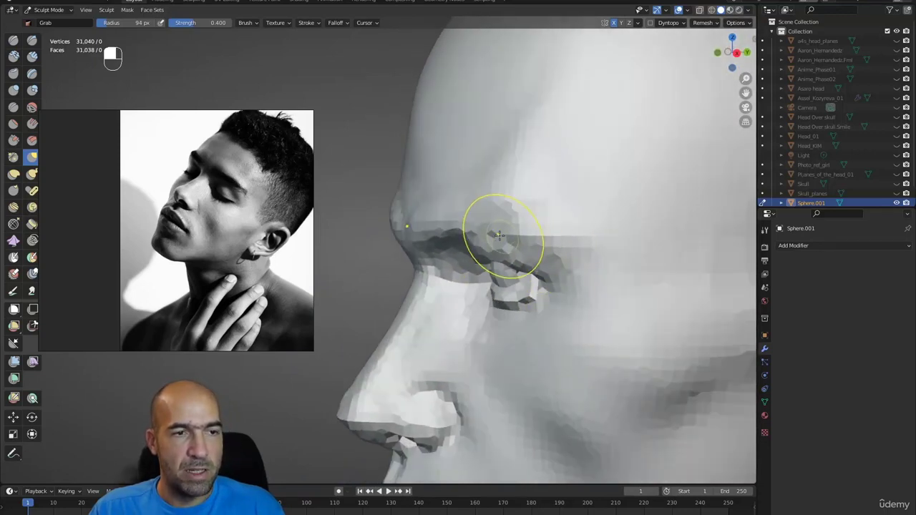
mouse_move(578, 233)
left_mouse_down("alt")
mouse_move(507, 250)
mouse_move(549, 245)
mouse_move(559, 267)
mouse_move(501, 282)
mouse_move(606, 267)
mouse_move(565, 275)
left_mouse_up("alt")
- Adjust the eyes and the bridge of the nose in front view with Grab
scroll(560, 267, "down", 4)
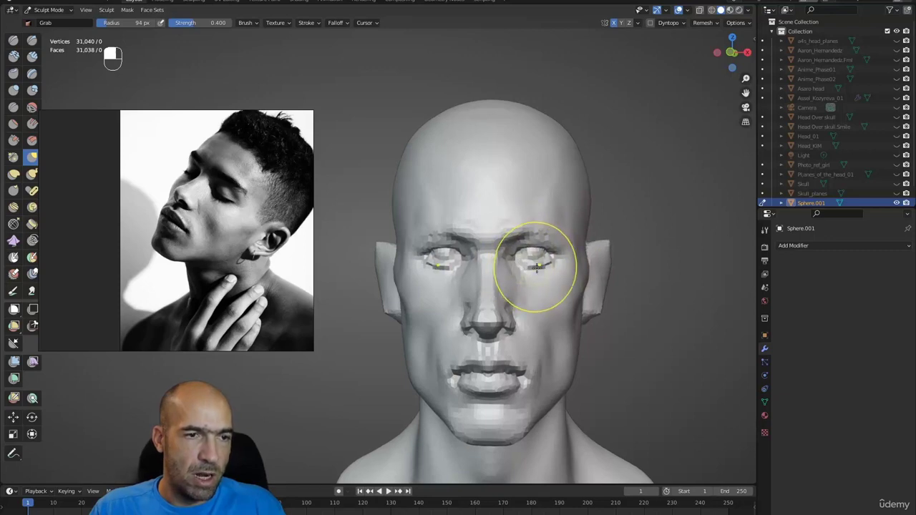
left_click_drag(543, 273, 564, 273, "ctrl+alt")
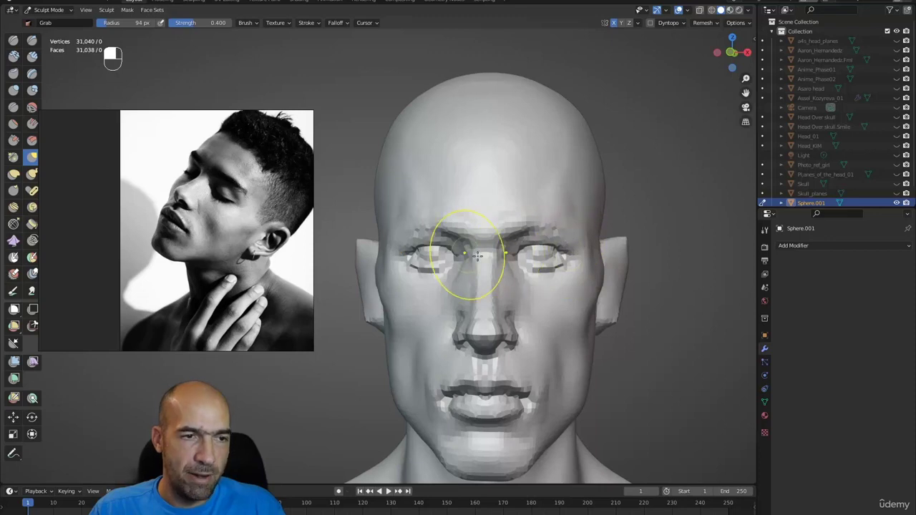
left_click_drag(547, 279, 558, 265, "ctrl+alt")
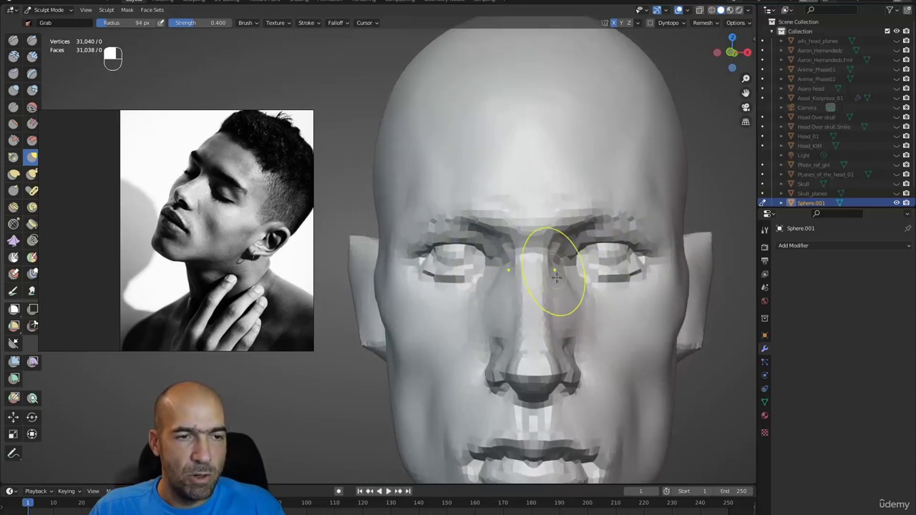
- Define the area beneath the lower eyelid with Draw Sharp and smooth it into the cheek
left_click_drag(592, 302, 573, 305, "alt")
mouse_move(573, 305)
left_mouse_down("ctrl+alt")
mouse_move(565, 313)
mouse_move(504, 267)
left_mouse_up("ctrl+alt")
key("1")
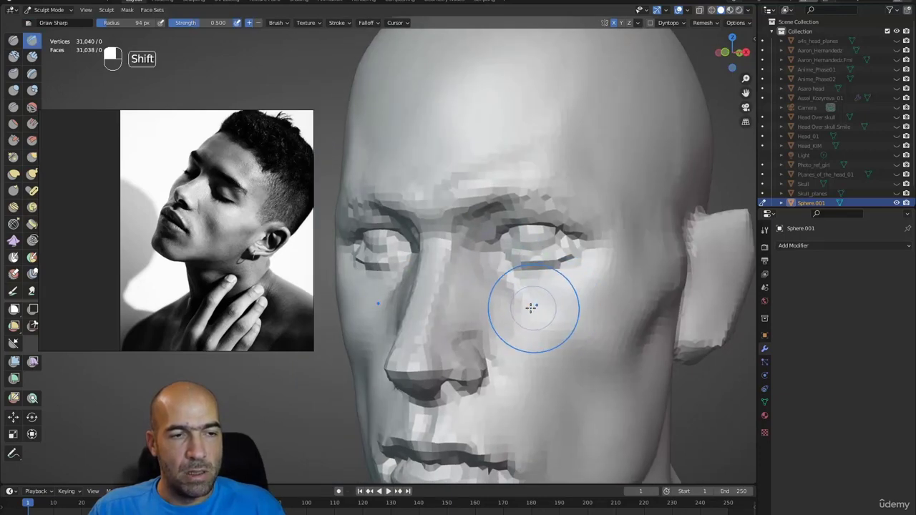
mouse_move(531, 308)
left_mouse_down("alt")
mouse_move(511, 307)
mouse_move(535, 313)
mouse_move(528, 348)
mouse_move(587, 286)
mouse_move(581, 275)
mouse_move(587, 288)
left_mouse_up("alt")
left_click_drag(587, 287, 581, 270, "ctrl+alt")
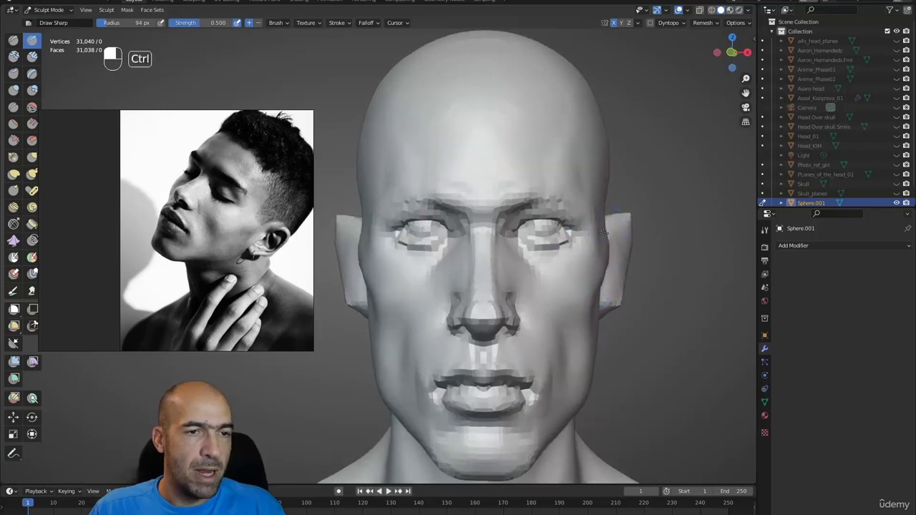
- Adjust the outline of the skull's crown in front and side views with Grab
left_click_drag(604, 233, 564, 217, "ctrl+alt")
mouse_move(594, 190)
left_mouse_down("ctrl+alt")
mouse_move(566, 205)
mouse_move(550, 239)
left_mouse_up("ctrl+alt")
key("g")
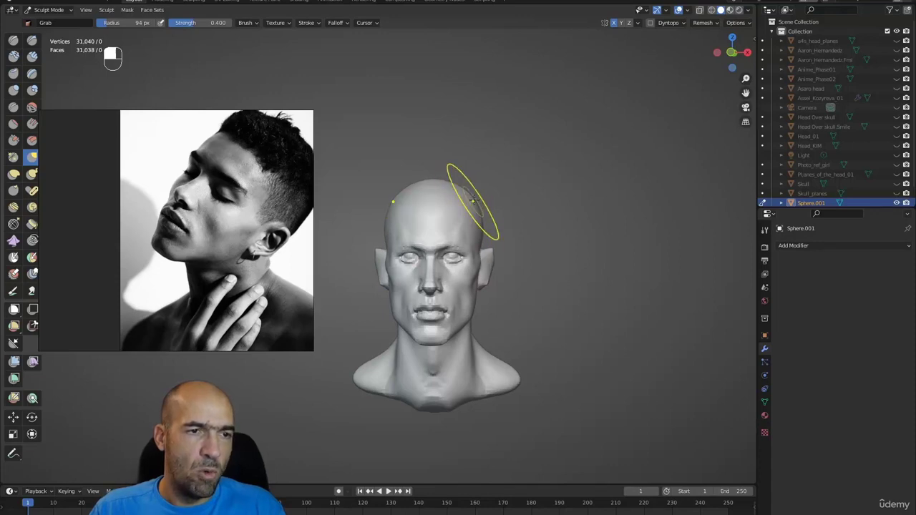
mouse_move(508, 216)
left_mouse_down("alt")
mouse_move(434, 217)
mouse_move(424, 208)
left_mouse_up("alt")
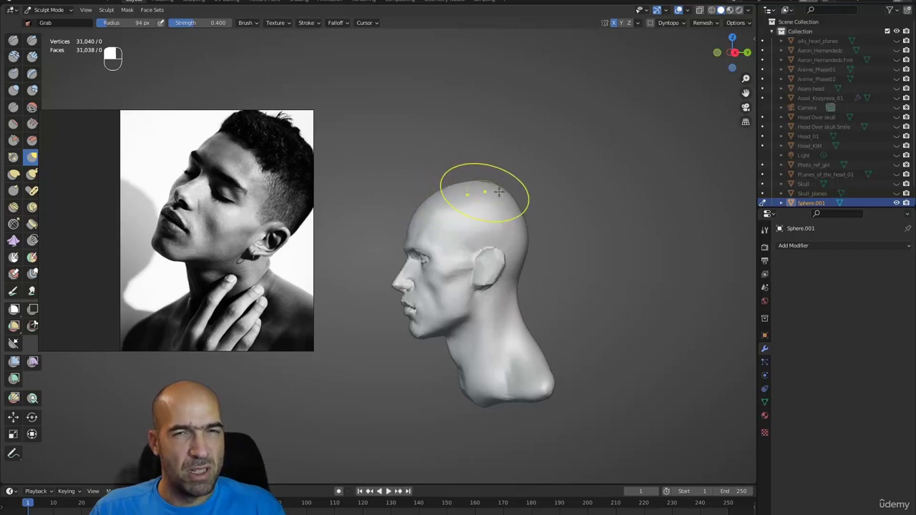
mouse_move(499, 192)
left_mouse_down("alt")
mouse_move(511, 188)
mouse_move(482, 195)
mouse_move(585, 200)
mouse_move(573, 243)
mouse_move(568, 227)
mouse_move(487, 257)
mouse_move(526, 197)
left_mouse_up("alt")
- Smooth the ear blank and carve the groove inside the helix and the inner bowl with Draw Sharp at a 94 px radius
mouse_move(526, 197)
left_mouse_down("alt")
mouse_move(482, 205)
mouse_move(550, 302)
left_mouse_up("alt")
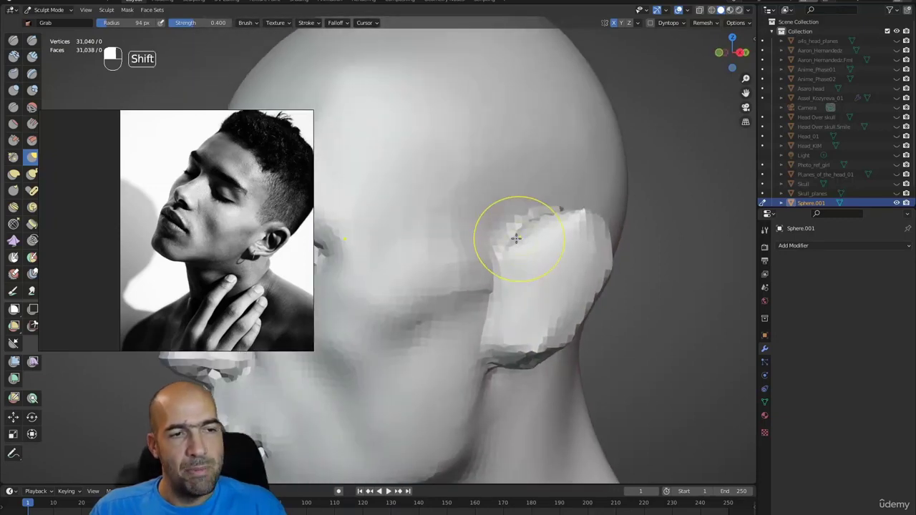
mouse_move(515, 239)
left_mouse_down("shift")
mouse_move(587, 259)
mouse_move(546, 350)
mouse_move(516, 383)
mouse_move(559, 360)
mouse_move(552, 293)
left_mouse_up("shift")
key("g")
key("1")
mouse_move(528, 237)
left_mouse_down("ctrl")
mouse_move(509, 258)
mouse_move(531, 305)
mouse_move(554, 256)
mouse_move(580, 242)
mouse_move(548, 323)
mouse_move(570, 331)
mouse_move(566, 301)
left_mouse_up("ctrl")
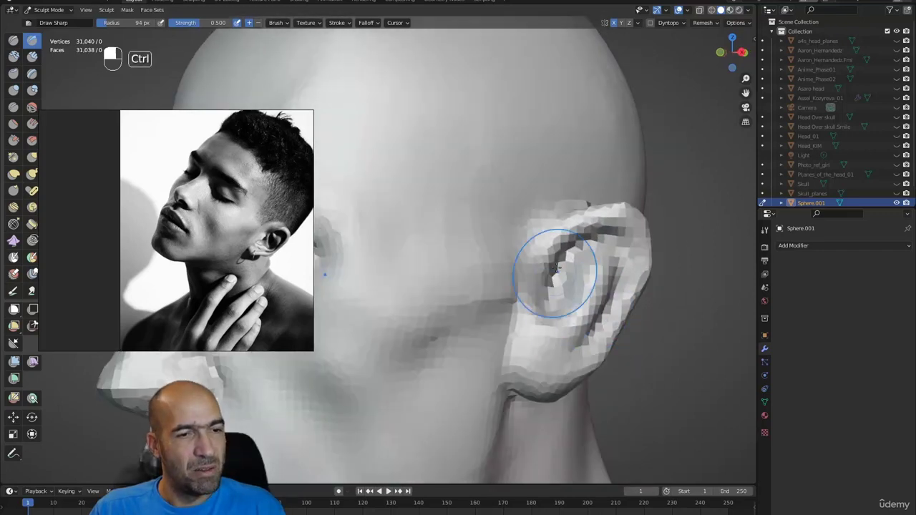
left_click_drag(586, 244, 600, 285, "ctrl")
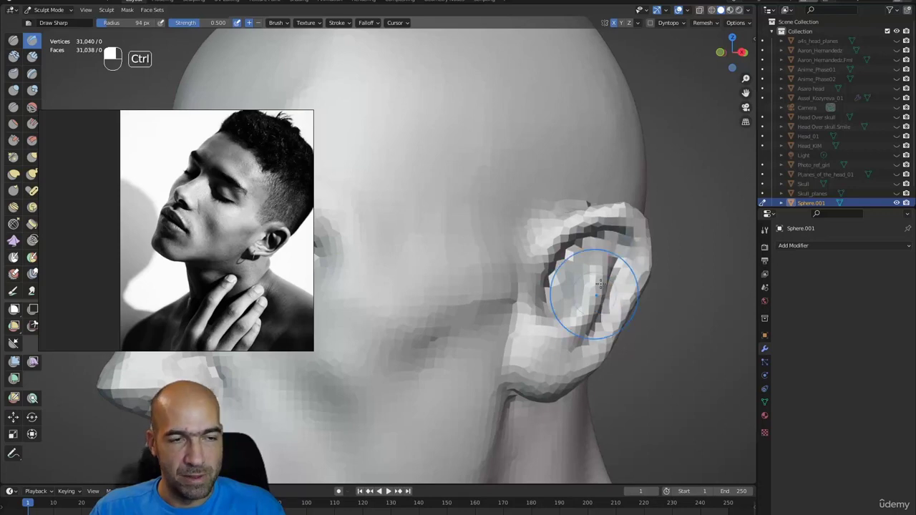
mouse_move(557, 301)
left_mouse_down("alt")
mouse_move(529, 302)
mouse_move(528, 319)
mouse_move(553, 316)
mouse_move(540, 342)
mouse_move(571, 319)
mouse_move(460, 297)
mouse_move(548, 309)
mouse_move(565, 251)
left_mouse_up("alt")
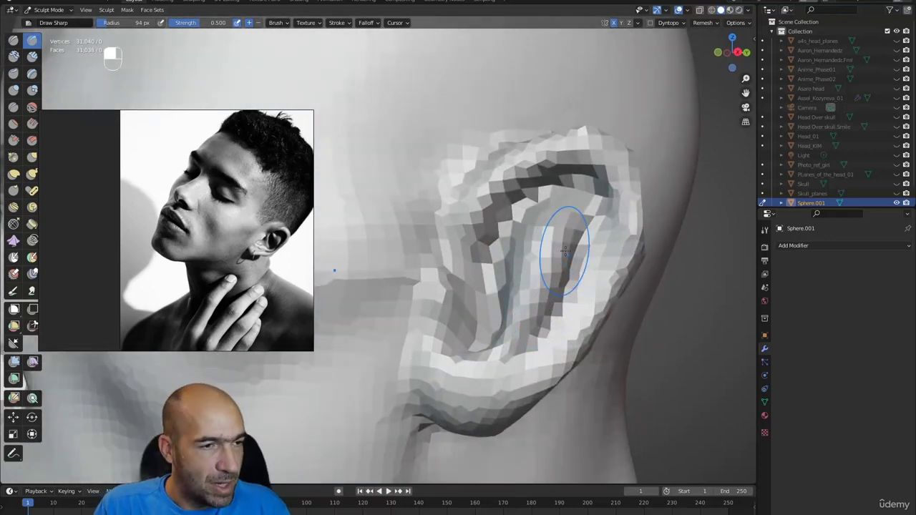
- Enlarge the ear in the portrait reference and reshape the sculpted ear's rim and front edge with Grab
scroll(209, 255, "up", 5)
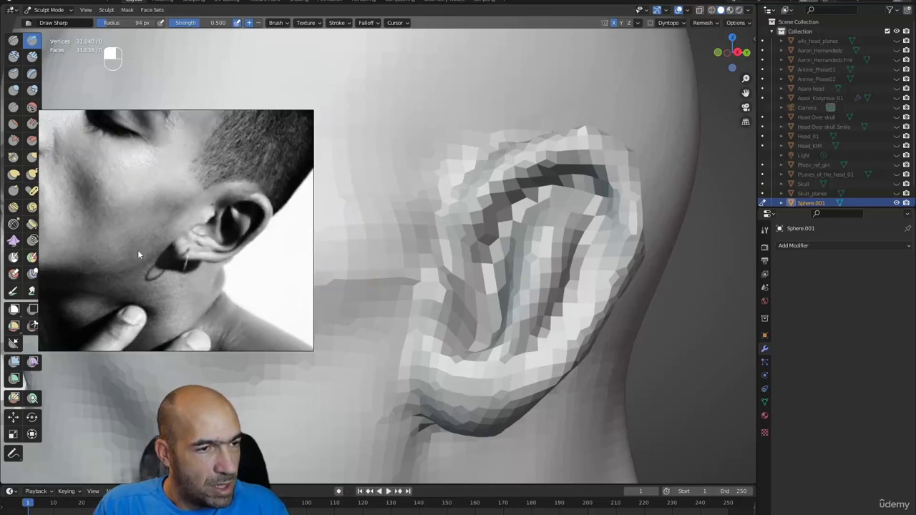
scroll(271, 237, "up", 2)
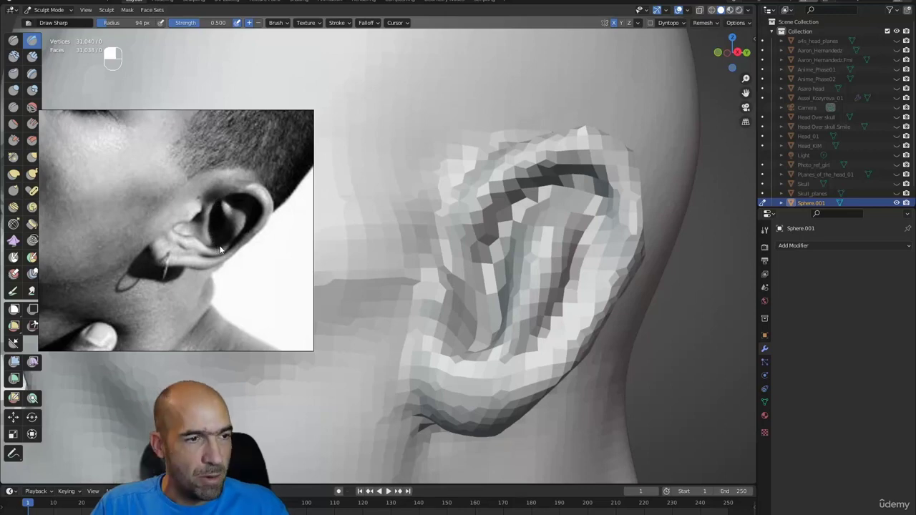
left_click_drag(700, 325, 723, 322, "alt")
mouse_move(547, 136)
left_mouse_down("ctrl+alt")
mouse_move(509, 265)
mouse_move(460, 278)
left_mouse_up("ctrl+alt")
key("ctrl+z")
key("g")
mouse_move(557, 282)
left_mouse_down("alt")
mouse_move(537, 281)
mouse_move(494, 315)
left_mouse_up("alt")
mouse_move(434, 264)
left_mouse_down()
mouse_move(446, 264)
mouse_move(469, 208)
mouse_move(489, 233)
mouse_move(510, 233)
mouse_move(488, 207)
mouse_move(529, 189)
left_mouse_up()
mouse_move(536, 221)
left_mouse_down("alt")
mouse_move(551, 224)
mouse_move(532, 194)
left_mouse_up("alt")
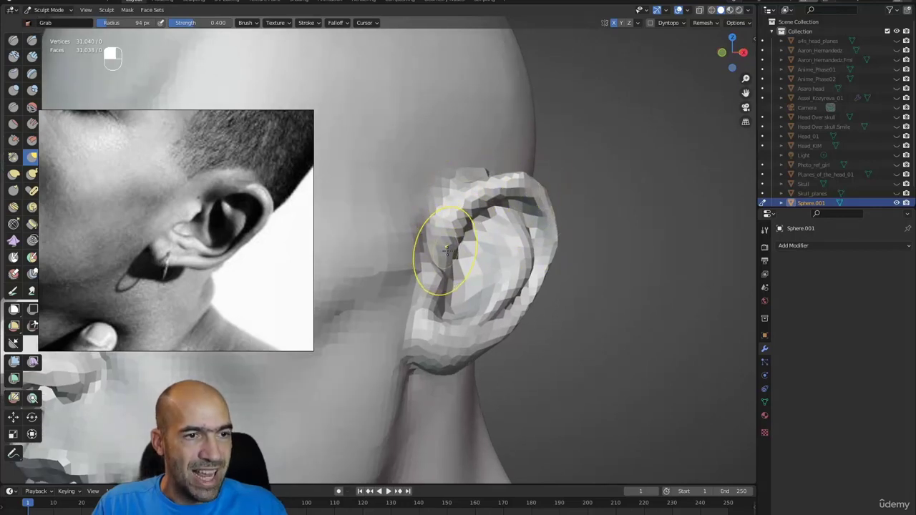
left_click_drag(445, 251, 428, 283)
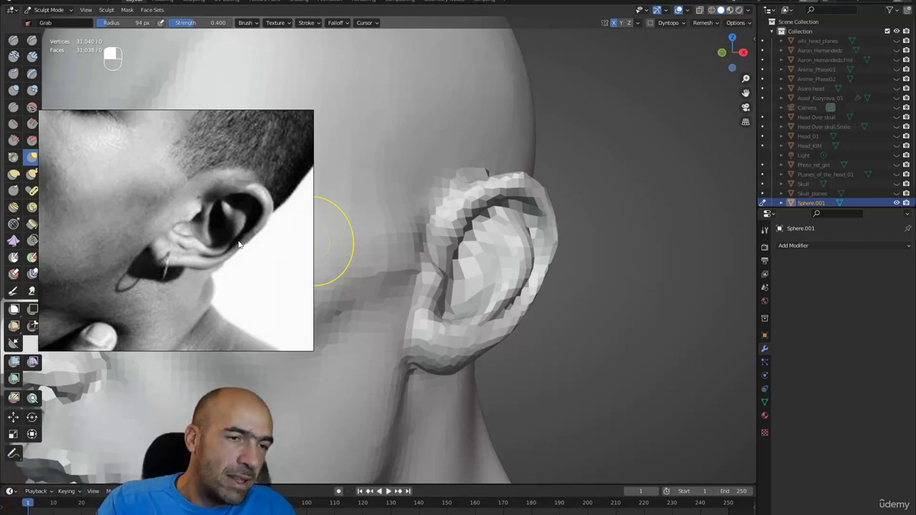
- Carve the hollow beneath the upper helix down to the concha with Draw Sharp at a 67 px radius
mouse_move(533, 230)
left_mouse_down("alt")
mouse_move(593, 260)
mouse_move(569, 296)
mouse_move(501, 267)
mouse_move(510, 305)
mouse_move(503, 236)
left_mouse_up("alt")
key("1")
key("bracketleft")
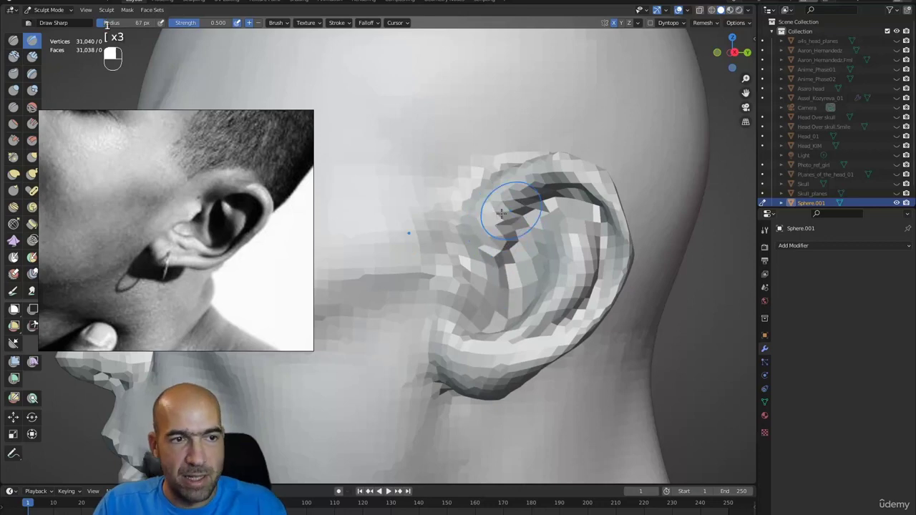
left_click_drag(493, 204, 523, 294, "ctrl")
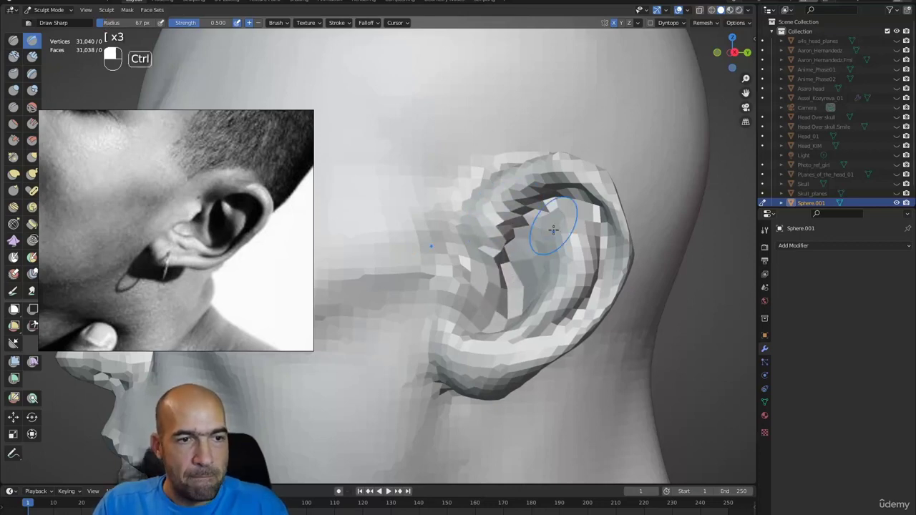
mouse_move(506, 248)
left_mouse_down("alt")
mouse_move(525, 272)
mouse_move(532, 308)
mouse_move(544, 286)
mouse_move(524, 277)
left_mouse_up("alt")
- Deepen the concha and the hollow behind the tragus with Grab and Draw Sharp at a 101 px radius
key("g")
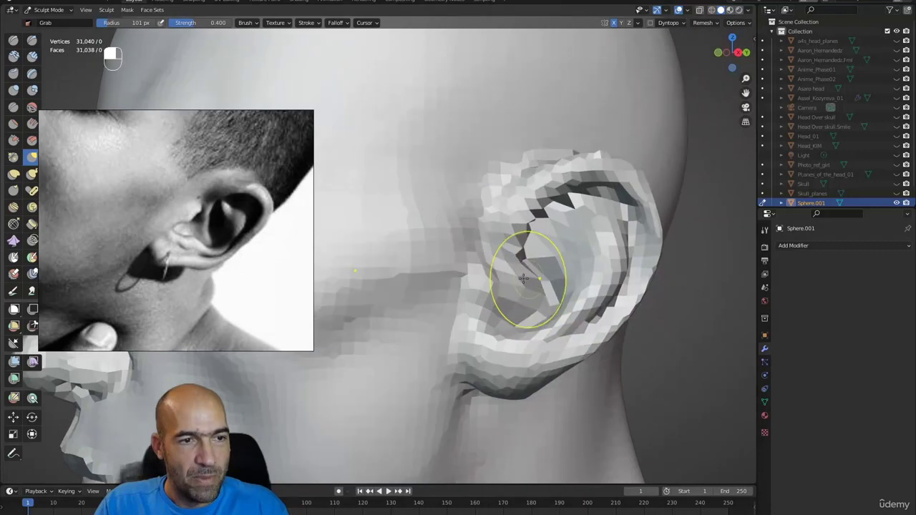
left_click_drag(510, 235, 509, 286, "alt")
key("1")
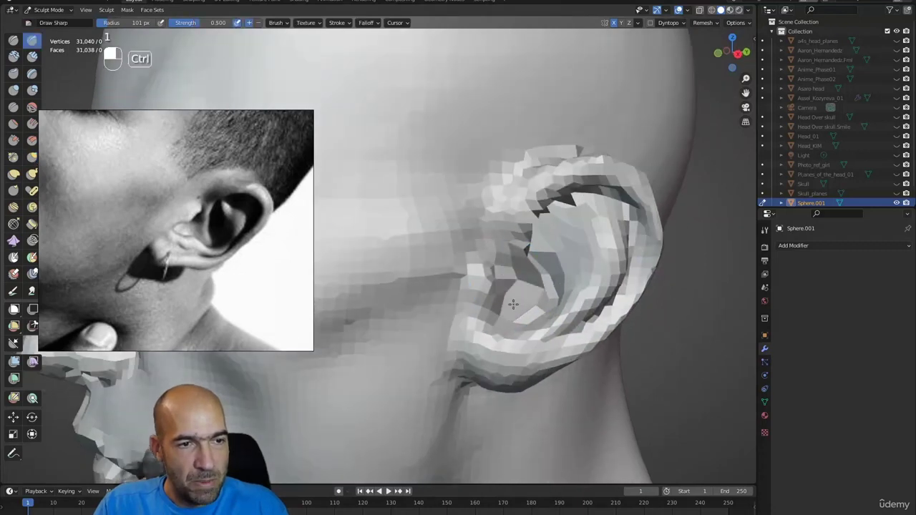
left_click_drag(511, 285, 532, 304, "alt")
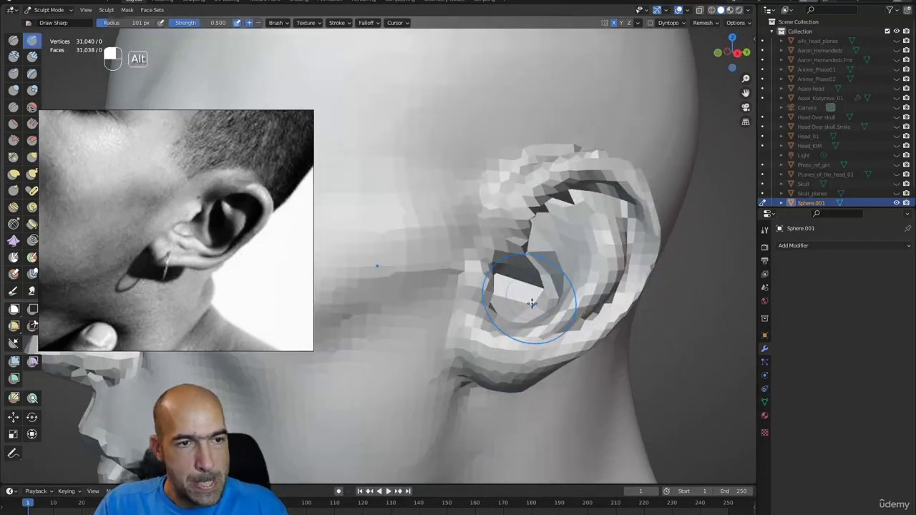
mouse_move(558, 221)
left_mouse_down()
mouse_move(542, 238)
mouse_move(549, 258)
mouse_move(550, 227)
left_mouse_up()
left_click_drag(566, 214, 572, 237, "ctrl")
- Smooth the ear's outer rim and thicken the helix with Inflate/Deflate
mouse_move(589, 147)
left_mouse_down("shift")
mouse_move(646, 223)
mouse_move(637, 236)
left_mouse_up("shift")
key("6")
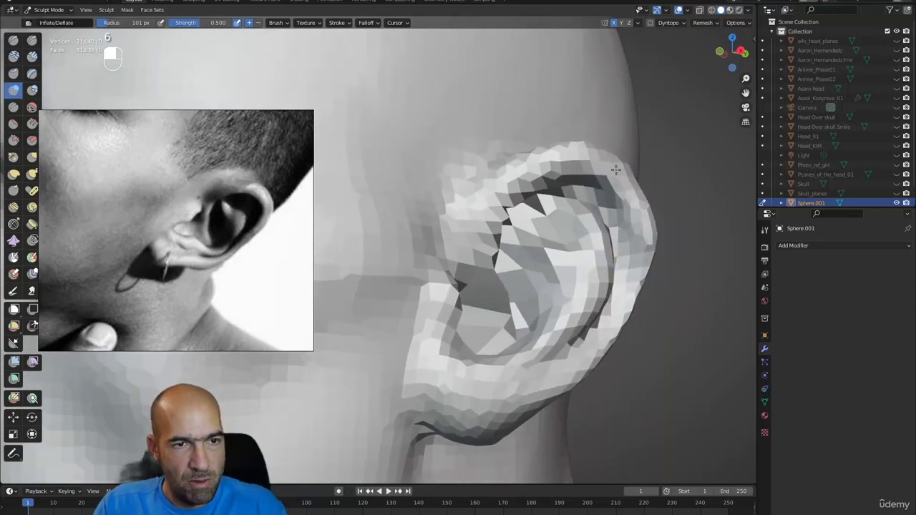
mouse_move(618, 171)
left_mouse_down()
mouse_move(640, 259)
mouse_move(619, 337)
left_mouse_up()
mouse_move(635, 222)
left_mouse_down()
mouse_move(630, 293)
mouse_move(645, 282)
mouse_move(518, 281)
mouse_move(474, 326)
left_mouse_up()
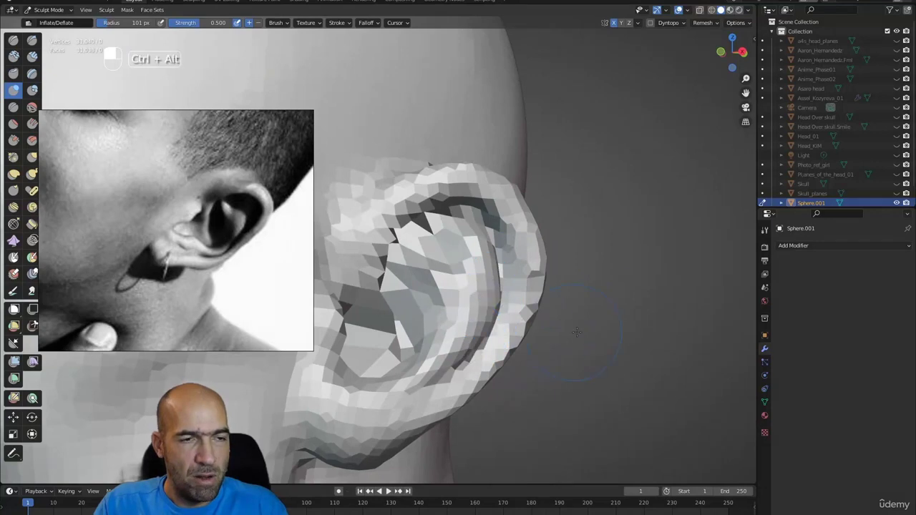
- Sharpen the helix rim and cut the groove along its inner side with Draw Sharp
left_click_drag(577, 333, 582, 287, "ctrl+alt")
left_click_drag(581, 288, 597, 287, "alt")
key("1")
left_click_drag(591, 179, 626, 269)
mouse_move(557, 172)
left_mouse_down()
mouse_move(599, 274)
mouse_move(620, 298)
mouse_move(575, 403)
left_mouse_up()
mouse_move(587, 271)
left_mouse_down("ctrl")
mouse_move(537, 184)
mouse_move(583, 268)
mouse_move(583, 358)
mouse_move(555, 390)
mouse_move(544, 372)
mouse_move(509, 358)
left_mouse_up("ctrl")
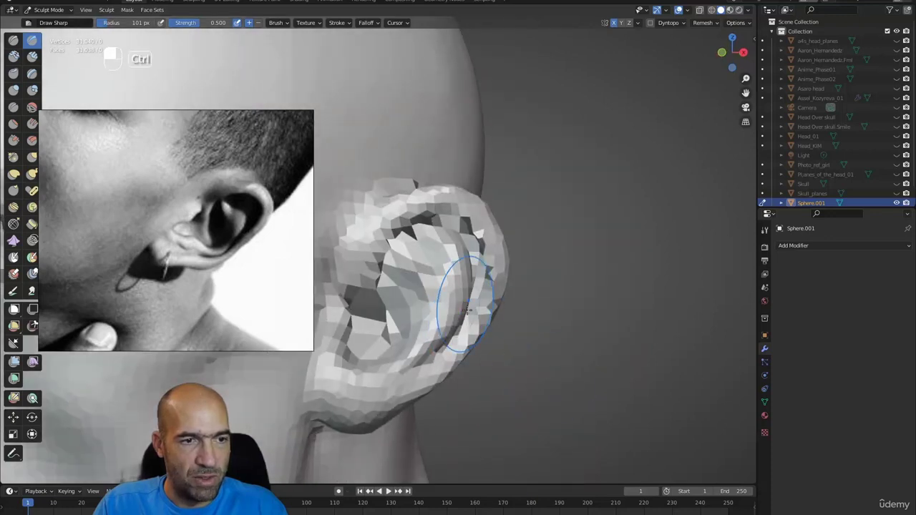
left_click_drag(466, 302, 465, 340, "ctrl")
left_click_drag(465, 340, 466, 317, "ctrl+alt")
- Reshape the tragus and the lower front of the ear with Grab
mouse_move(466, 316)
left_mouse_down("alt")
mouse_move(445, 346)
mouse_move(434, 351)
mouse_move(409, 333)
mouse_move(418, 346)
mouse_move(411, 354)
mouse_move(363, 376)
mouse_move(349, 360)
mouse_move(368, 368)
mouse_move(294, 315)
left_mouse_up("alt")
key("g")
mouse_move(294, 315)
left_mouse_down("alt+shift")
mouse_move(377, 356)
mouse_move(418, 355)
left_mouse_up("alt+shift")
left_click_drag(512, 303, 501, 305)
left_click_drag(523, 263, 531, 266)
mouse_move(509, 297)
left_mouse_down()
mouse_move(511, 315)
mouse_move(526, 323)
left_mouse_up()
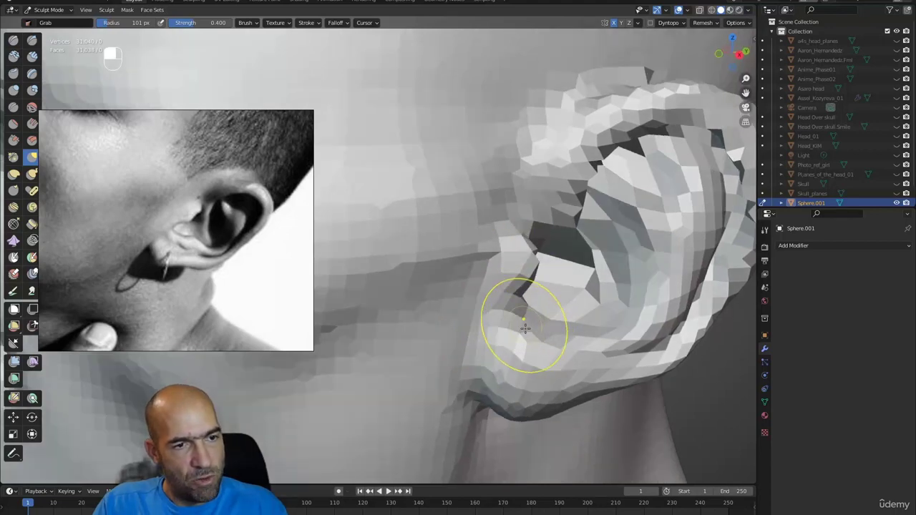
- Carve the depression above the earlobe with Draw Sharp and check the ear in front view
key("1")
mouse_move(526, 355)
left_mouse_down("ctrl")
mouse_move(566, 364)
mouse_move(624, 358)
mouse_move(573, 353)
left_mouse_up("ctrl")
left_click_drag(573, 352, 527, 327, "alt")
mouse_move(528, 327)
left_mouse_down("alt")
mouse_move(542, 296)
mouse_move(516, 279)
left_mouse_up("alt")
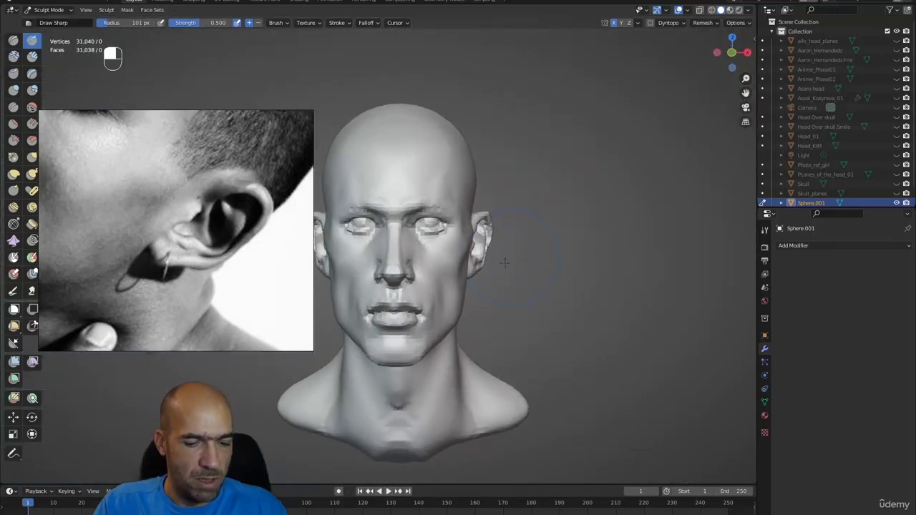
- Adjust the ear's outline from the front and three-quarter views with Grab
key("g")
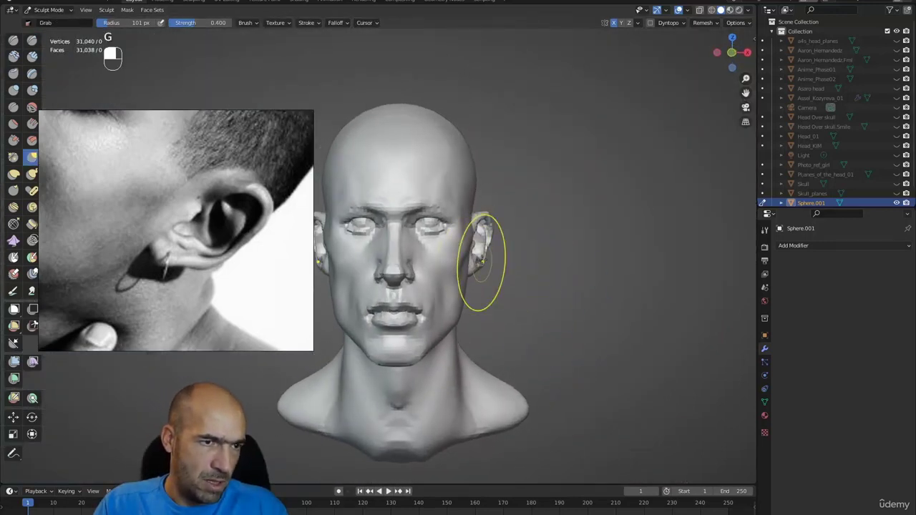
left_click_drag(517, 266, 553, 254, "ctrl+alt")
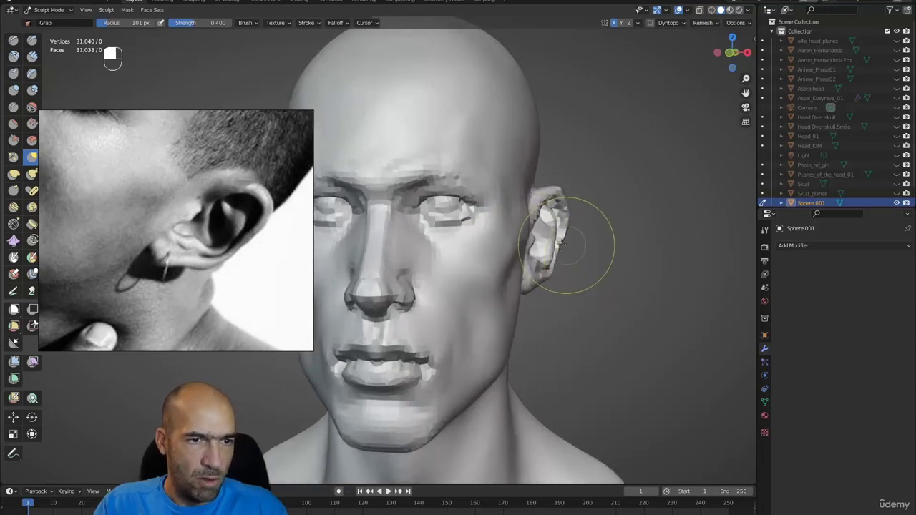
mouse_move(615, 259)
left_mouse_down("alt+shift")
mouse_move(542, 258)
mouse_move(562, 242)
mouse_move(541, 225)
mouse_move(525, 248)
left_mouse_up("alt+shift")
mouse_move(569, 184)
left_mouse_down("alt+shift")
mouse_move(550, 265)
mouse_move(535, 270)
left_mouse_up("alt+shift")
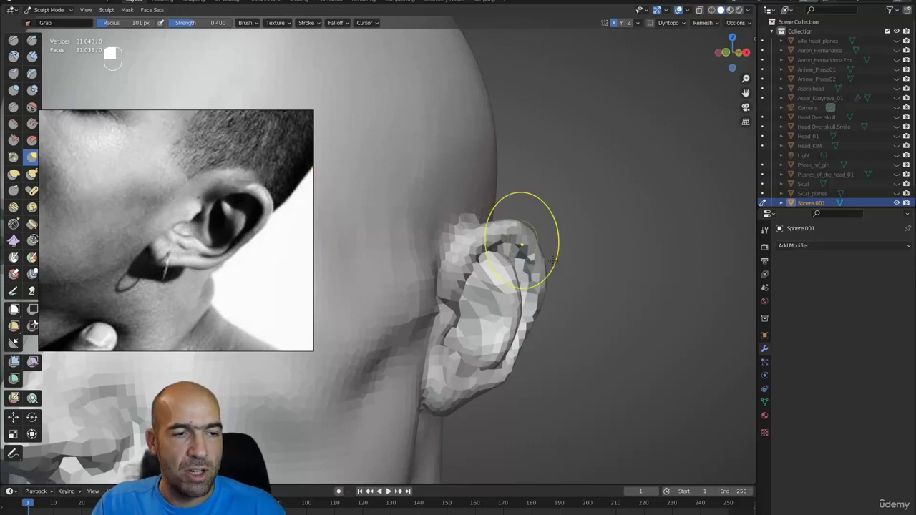
mouse_move(596, 290)
left_mouse_down("alt")
mouse_move(543, 298)
mouse_move(554, 284)
mouse_move(571, 285)
left_mouse_up("alt")
- Set a finer voxel size and remesh the head for higher resolution
key("1")
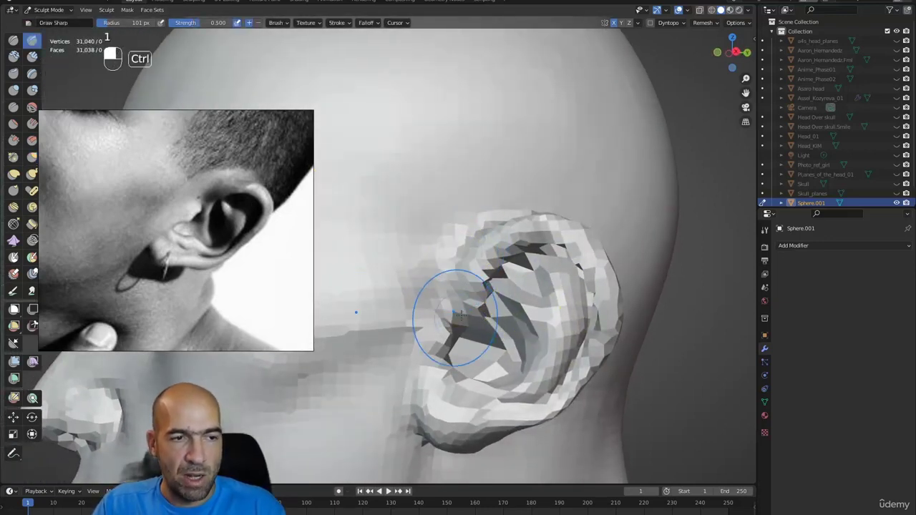
key("shift+r")
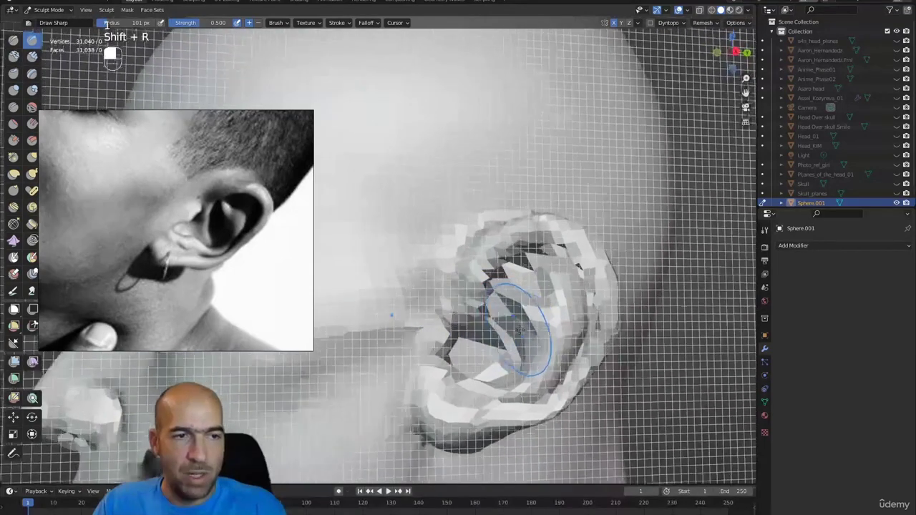
left_click(521, 344)
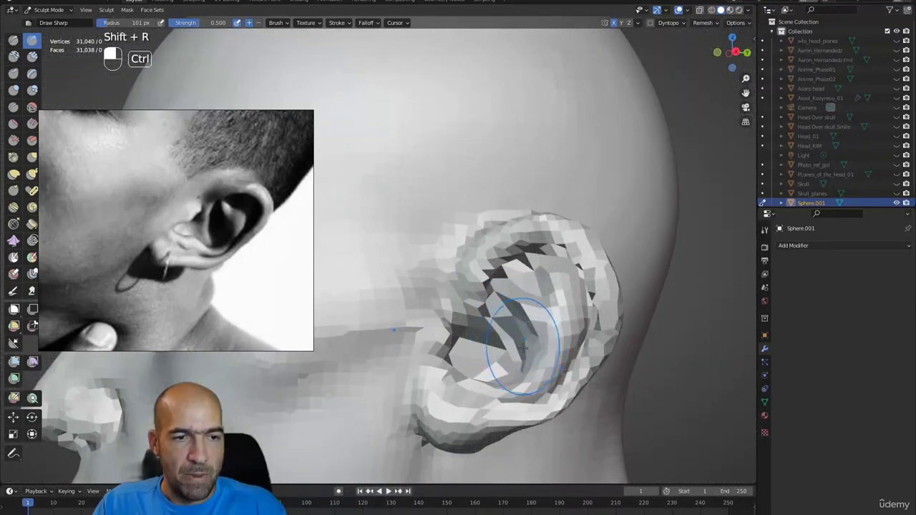
key("ctrl+r")
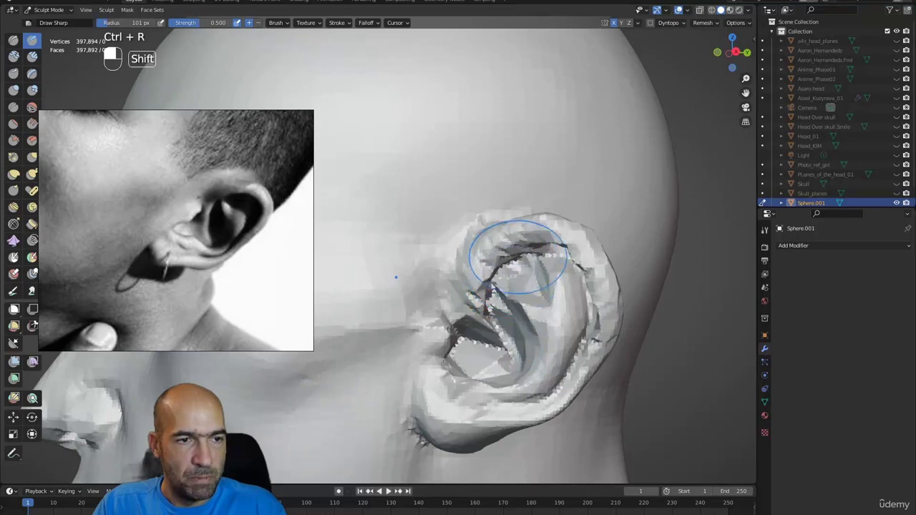
- Smooth the remeshed ear across the helix, concha, earlobe and adjoining cheek
mouse_move(588, 263)
left_mouse_down("shift")
mouse_move(583, 358)
mouse_move(429, 385)
mouse_move(440, 286)
mouse_move(481, 214)
mouse_move(427, 285)
left_mouse_up("shift")
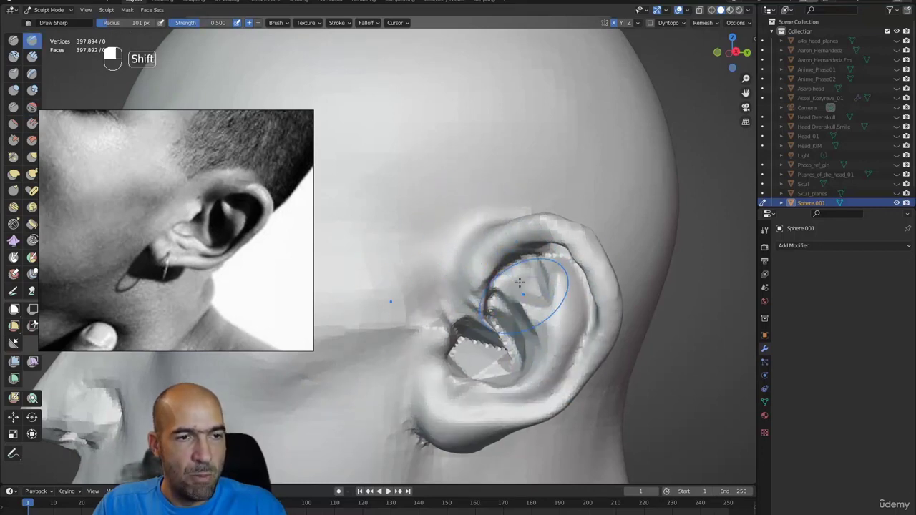
mouse_move(520, 283)
left_mouse_down("shift")
mouse_move(497, 358)
mouse_move(479, 375)
left_mouse_up("shift")
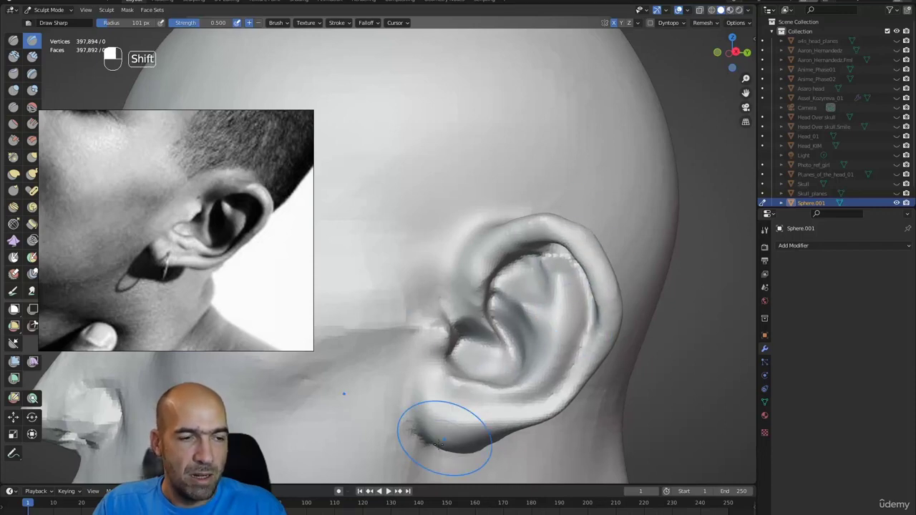
left_click_drag(438, 443, 510, 398, "shift")
left_click_drag(561, 390, 526, 370, "alt+shift")
left_click_drag(469, 343, 505, 342, "alt")
mouse_move(374, 332)
left_mouse_down("shift")
mouse_move(401, 290)
mouse_move(445, 257)
left_mouse_up("shift")
- Define the transition in front of the ear from the upper helix down to the jaw with Draw Sharp
key("1")
left_click_drag(489, 189, 448, 321, "ctrl")
left_click_drag(467, 242, 440, 393, "ctrl")
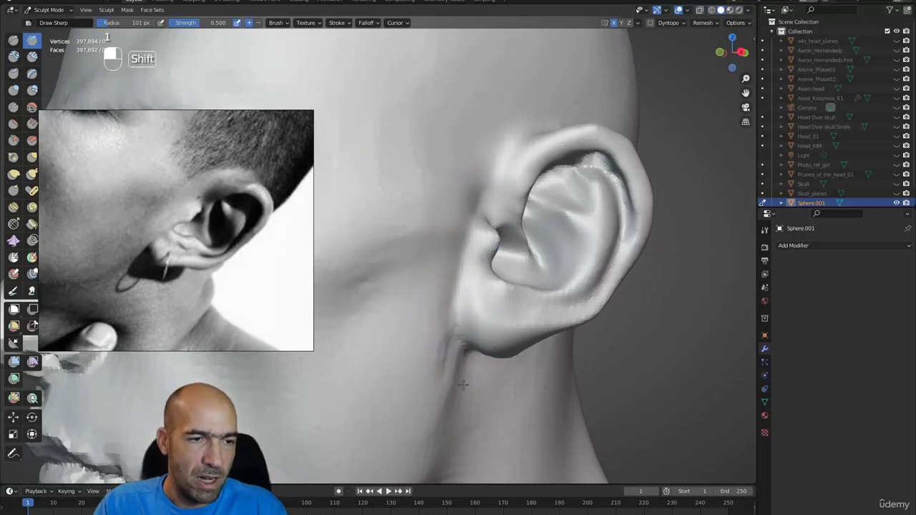
- Reshape the earlobe and the notch above it with Grab at an 81 px radius
mouse_move(539, 345)
left_mouse_down("alt")
mouse_move(564, 340)
mouse_move(528, 352)
left_mouse_up("alt")
key("g")
mouse_move(501, 362)
left_mouse_down()
mouse_move(473, 348)
mouse_move(546, 340)
mouse_move(542, 323)
left_mouse_up()
mouse_move(542, 322)
left_mouse_down("alt")
mouse_move(535, 338)
mouse_move(530, 328)
left_mouse_up("alt")
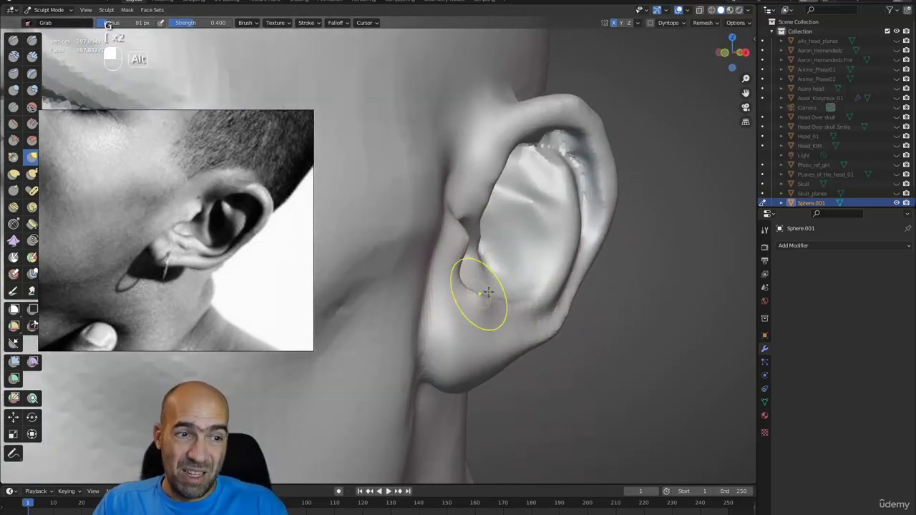
mouse_move(487, 292)
left_mouse_down("alt")
mouse_move(458, 286)
mouse_move(494, 285)
mouse_move(470, 295)
mouse_move(490, 315)
left_mouse_up("alt")
- Cut the groove above the earlobe into the rear helix with Draw Sharp and smooth the concha edge
key("1")
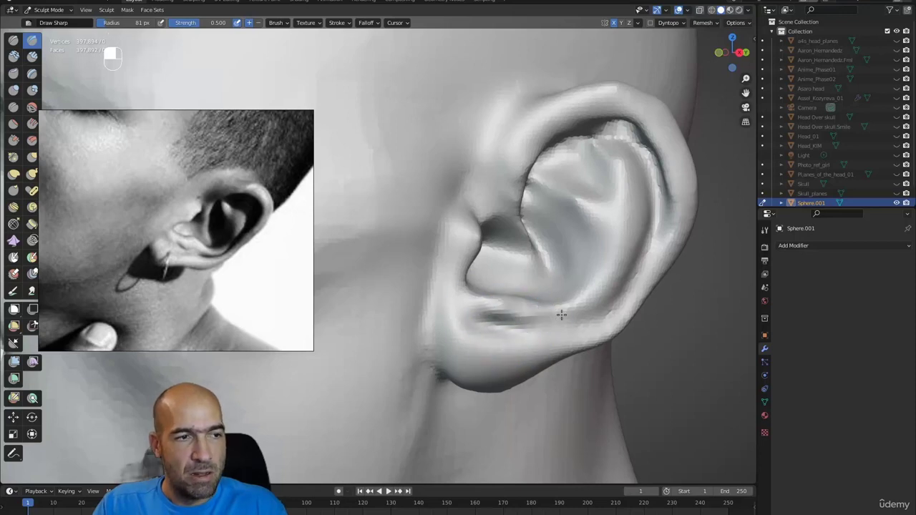
mouse_move(539, 330)
left_mouse_down("ctrl")
mouse_move(580, 323)
mouse_move(622, 289)
mouse_move(596, 291)
left_mouse_up("ctrl")
mouse_move(596, 291)
left_mouse_down("alt")
mouse_move(566, 286)
mouse_move(544, 302)
mouse_move(561, 287)
left_mouse_up("alt")
left_click_drag(535, 230, 540, 245, "shift")
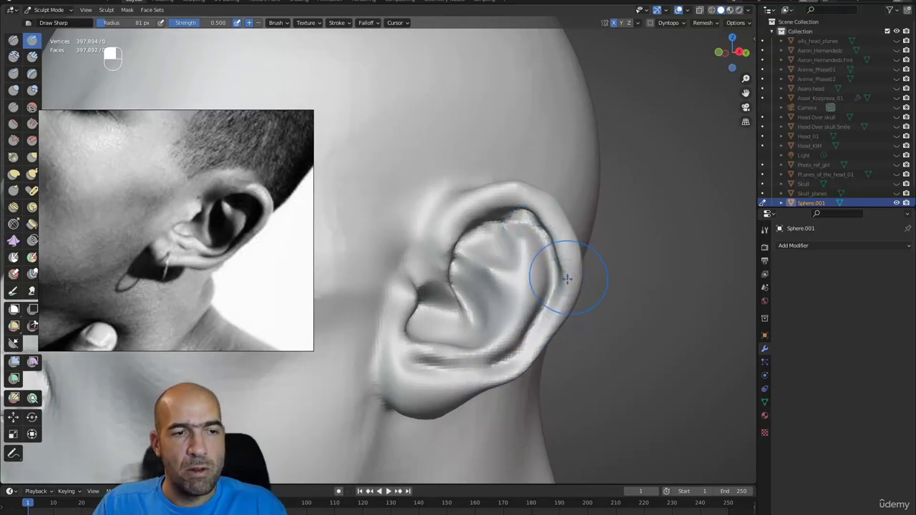
- Deepen the hollow under the top of the helix with Draw Sharp
left_click_drag(543, 346, 539, 320, "alt")
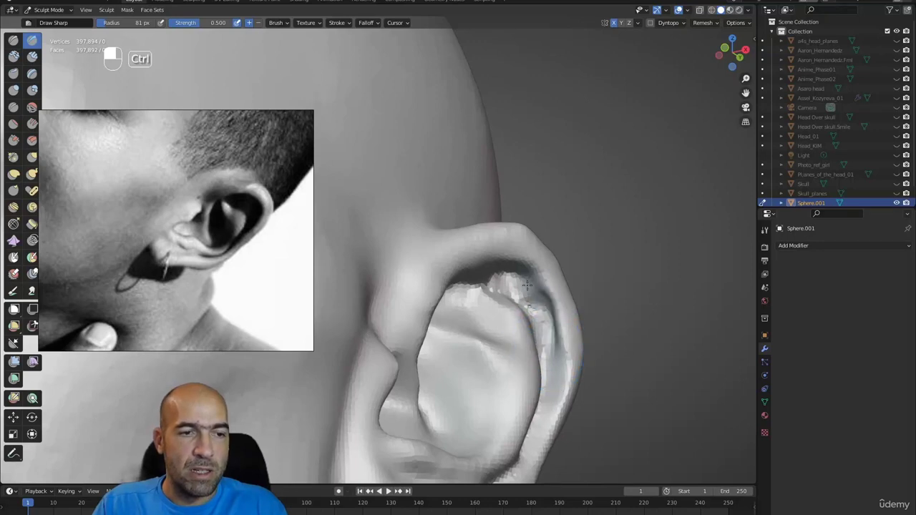
mouse_move(549, 281)
left_mouse_down("alt")
mouse_move(479, 282)
mouse_move(434, 335)
left_mouse_up("alt")
mouse_move(491, 282)
left_mouse_down("ctrl")
mouse_move(431, 328)
mouse_move(443, 378)
mouse_move(468, 352)
left_mouse_up("ctrl")
- Build up the upper folds of the antihelix with the Draw brush at a 57 px radius
key("x")
key("x")
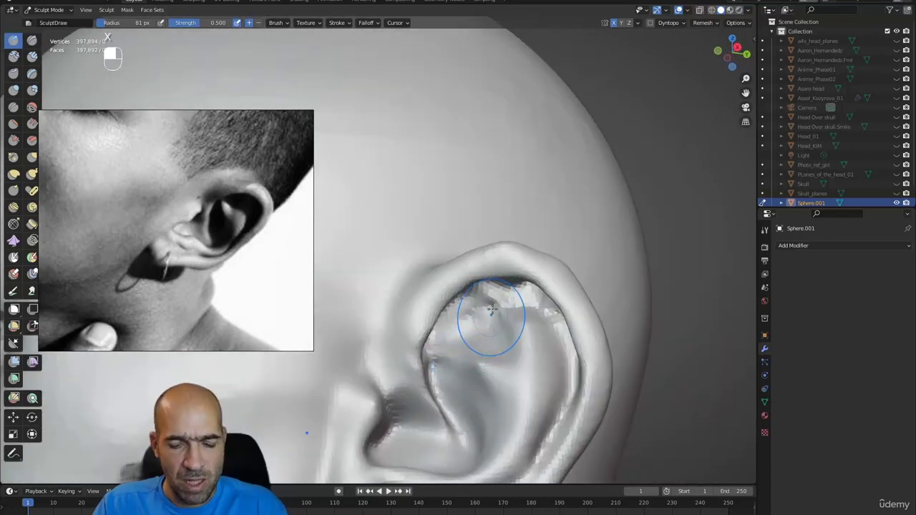
key("bracketleft")
key("bracketleft")
left_click_drag(448, 339, 491, 386)
mouse_move(484, 309)
left_mouse_down()
mouse_move(507, 336)
mouse_move(506, 311)
mouse_move(515, 311)
left_mouse_up()
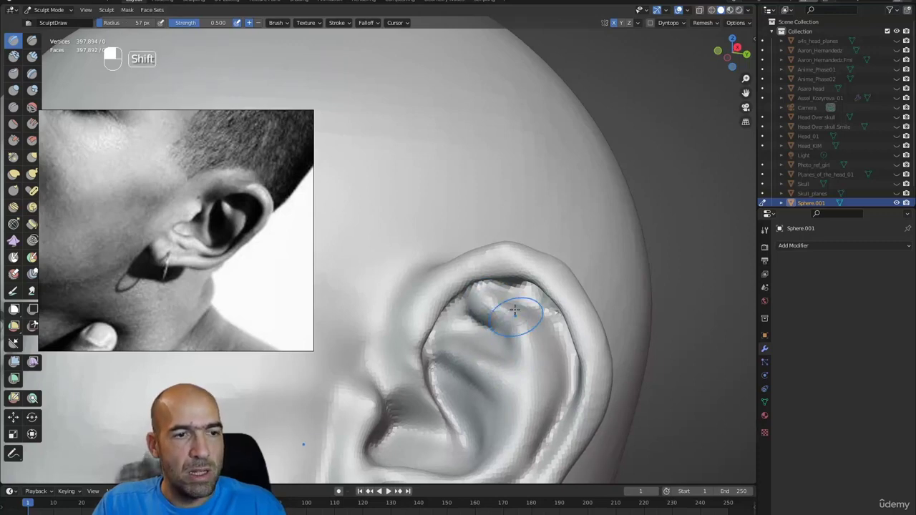
- Carve the crease behind the ear with Draw Sharp and the Draw brush, and smooth its rough edge
mouse_move(536, 311)
middle_mouse_down()
mouse_move(501, 256)
mouse_move(480, 197)
mouse_move(456, 241)
middle_mouse_up()
key("1")
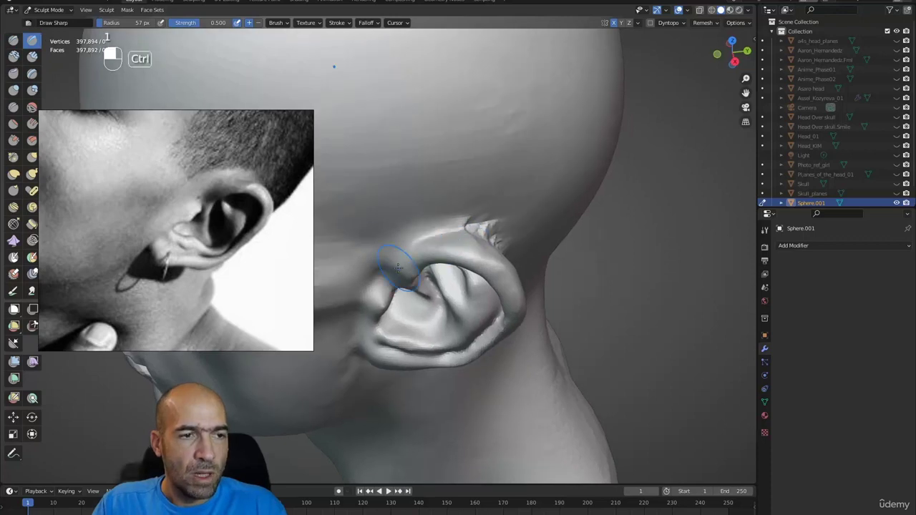
mouse_move(499, 252)
left_mouse_down("alt")
mouse_move(431, 248)
mouse_move(463, 288)
left_mouse_up("alt")
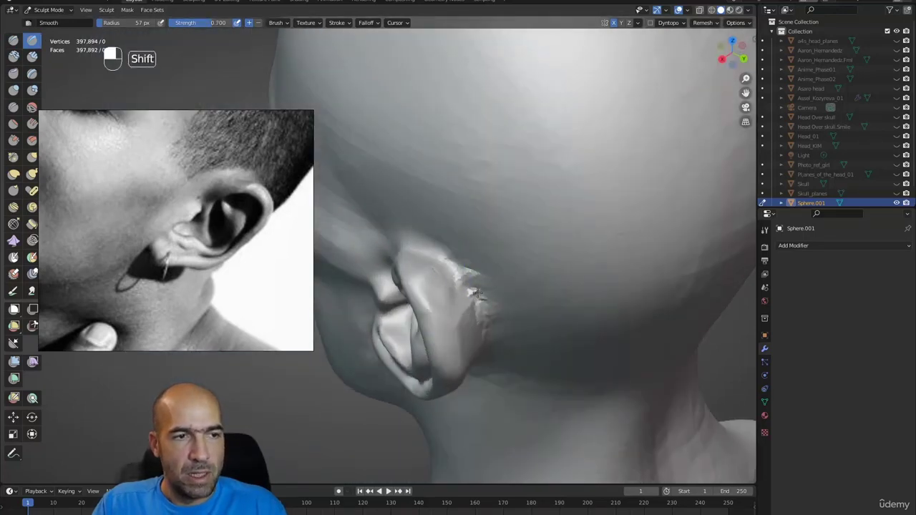
left_click_drag(429, 247, 461, 276, "shift")
mouse_move(478, 369)
left_mouse_down("alt")
mouse_move(465, 323)
mouse_move(476, 269)
mouse_move(430, 252)
mouse_move(434, 337)
left_mouse_up("alt")
key("x")
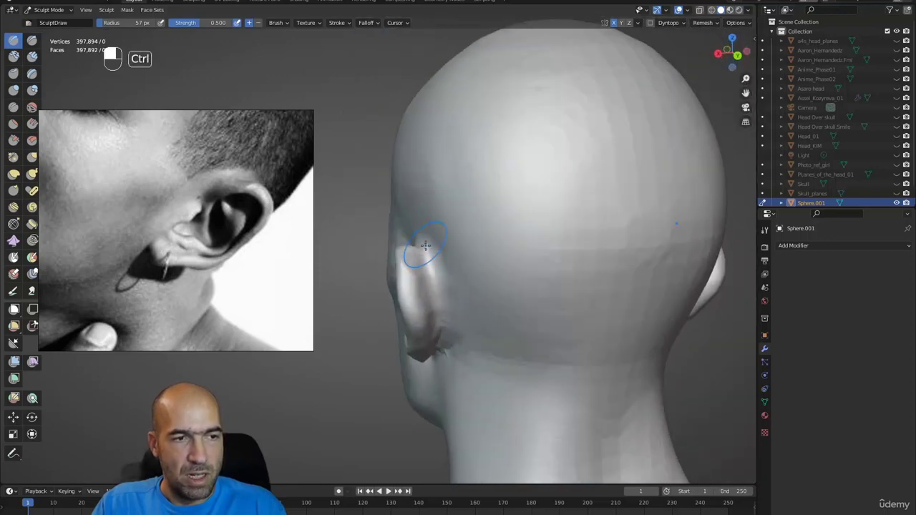
mouse_move(425, 248)
left_mouse_down("alt")
mouse_move(470, 301)
mouse_move(466, 285)
left_mouse_up("alt")
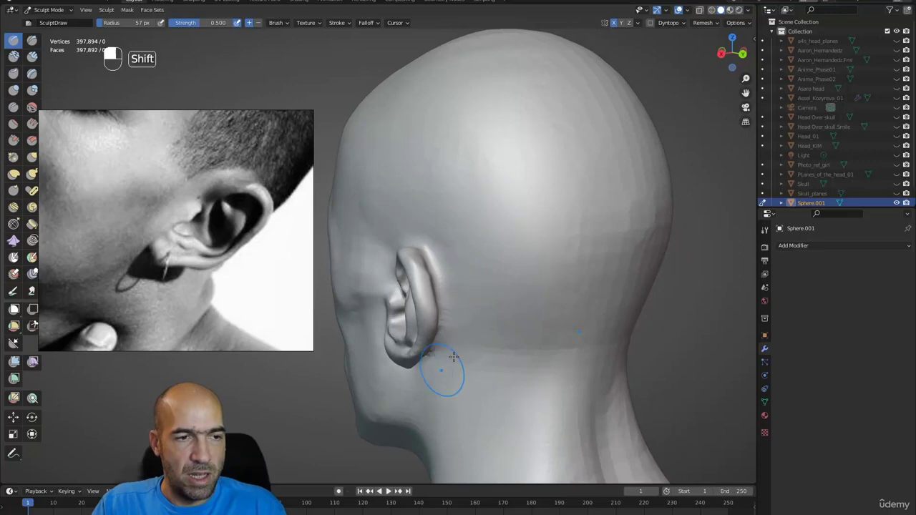
left_click_drag(454, 357, 681, 348, "alt")
- Reshape the ear's outline in profile with Grab at a 104 px radius
left_click_drag(523, 336, 506, 360, "ctrl+alt")
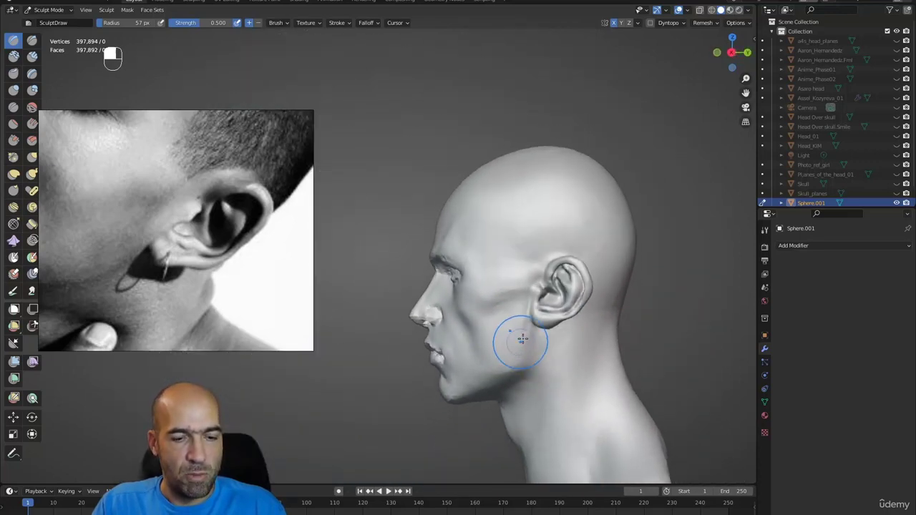
key("g")
key("g")
key("g")
key("g")
key("g")
key("g")
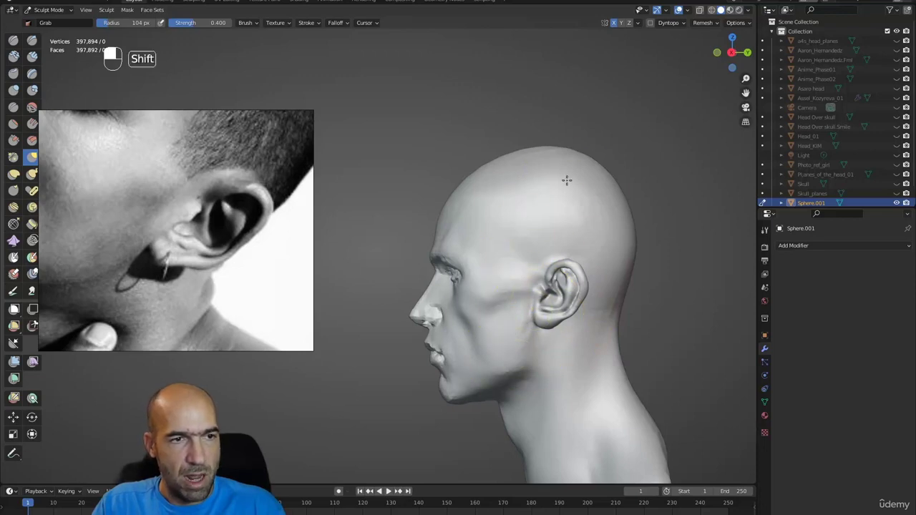
middle_click_drag(623, 292, 557, 351)
middle_click_drag(582, 377, 542, 307, "alt")
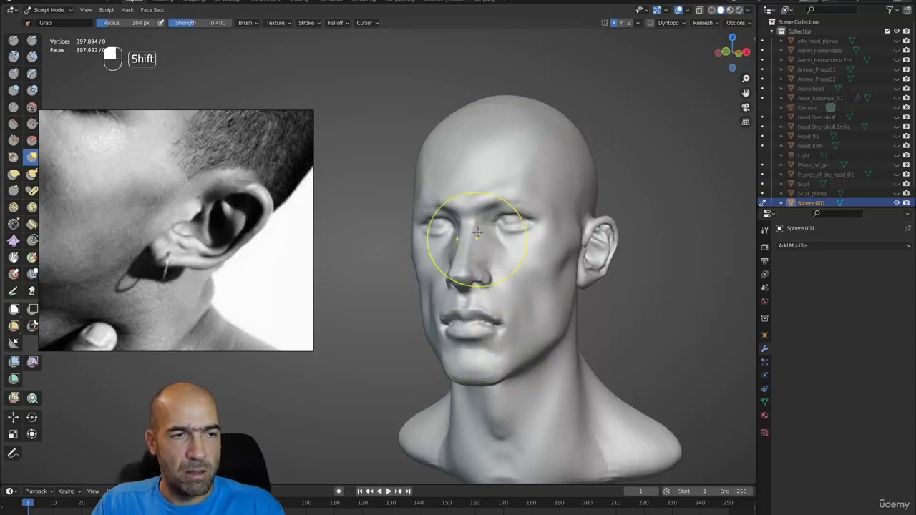
- Build up the ball of the nose tip with Clay Strips at a 74 px radius
left_click_drag(520, 320, 503, 298, "ctrl+alt")
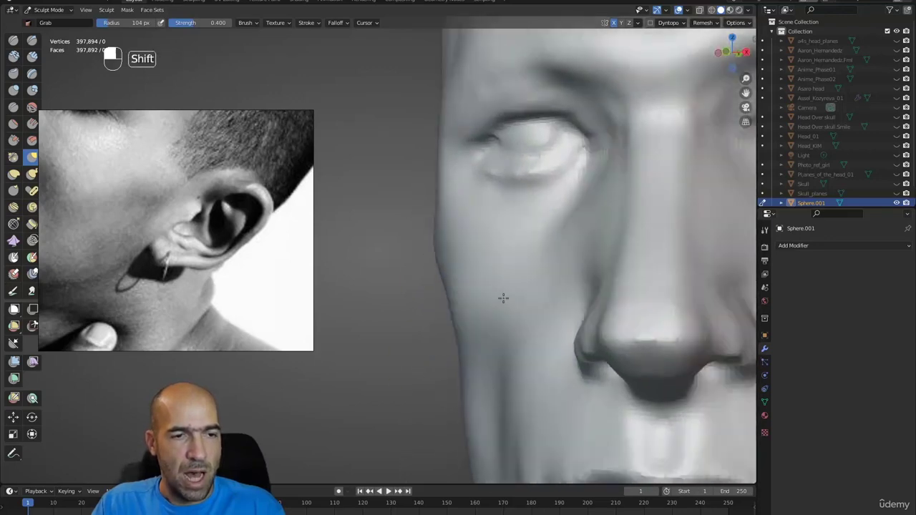
left_click_drag(514, 343, 494, 303, "alt+shift")
mouse_move(548, 306)
left_mouse_down("alt+shift")
mouse_move(495, 287)
mouse_move(526, 267)
mouse_move(556, 266)
mouse_move(532, 268)
mouse_move(542, 245)
mouse_move(537, 262)
left_mouse_up("alt+shift")
key("3")
key("[")
key("[")
key("[")
key("1")
key("2")
mouse_move(566, 224)
left_mouse_down()
mouse_move(542, 258)
mouse_move(599, 228)
mouse_move(566, 241)
mouse_move(579, 247)
mouse_move(535, 245)
mouse_move(564, 255)
left_mouse_up()
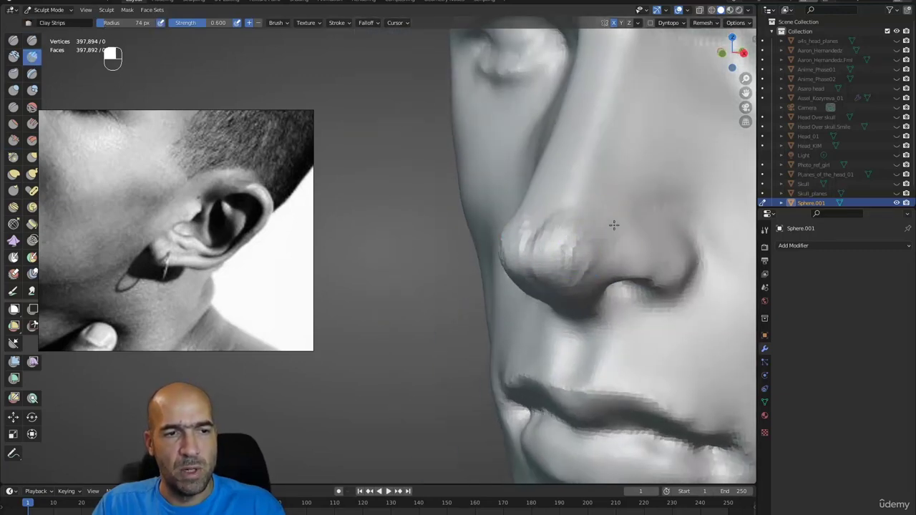
- Extend the clay from the nose tip toward the nostril wing and smooth the added volume
mouse_move(614, 225)
left_mouse_down()
mouse_move(597, 231)
mouse_move(573, 268)
mouse_move(588, 269)
left_mouse_up()
left_click_drag(589, 269, 613, 251, "alt")
mouse_move(587, 240)
left_mouse_down("shift")
mouse_move(579, 265)
mouse_move(583, 212)
mouse_move(582, 266)
mouse_move(565, 259)
mouse_move(544, 267)
mouse_move(698, 318)
left_mouse_up("shift")
left_click_drag(513, 261, 550, 264, "alt")
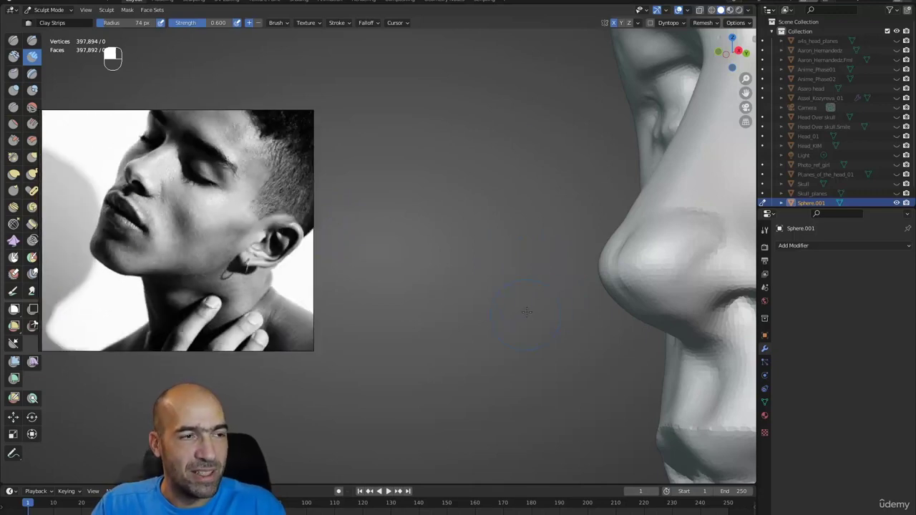
- Study the planes of the nose tip, nostril and bridge on the portrait reference with temporary pen outlines
left_click_drag(527, 312, 464, 284, "alt")
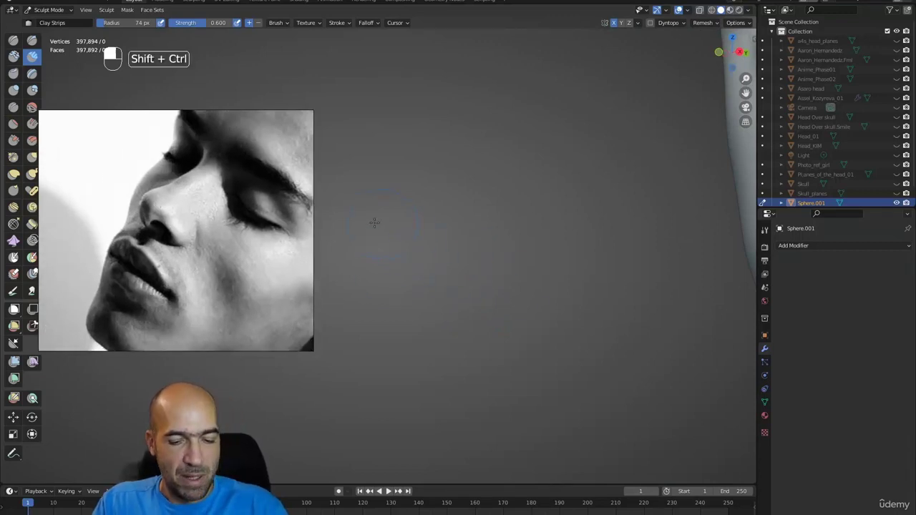
key("shift+ctrl+7")
left_click_drag(319, 284, 301, 310)
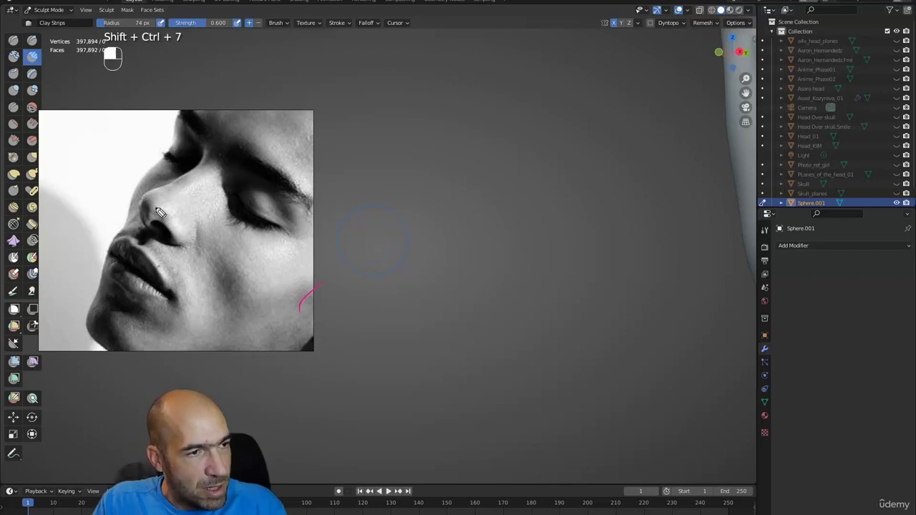
left_click_drag(146, 198, 151, 205)
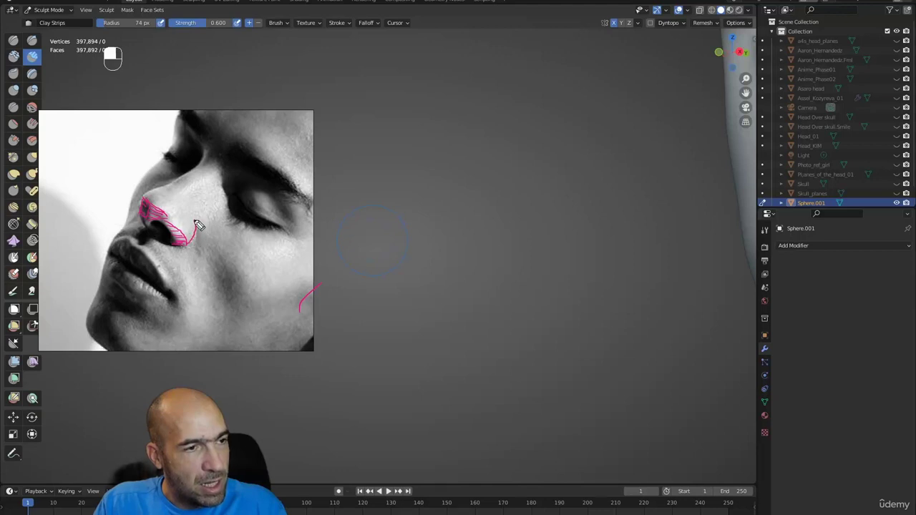
left_click_drag(182, 225, 194, 219)
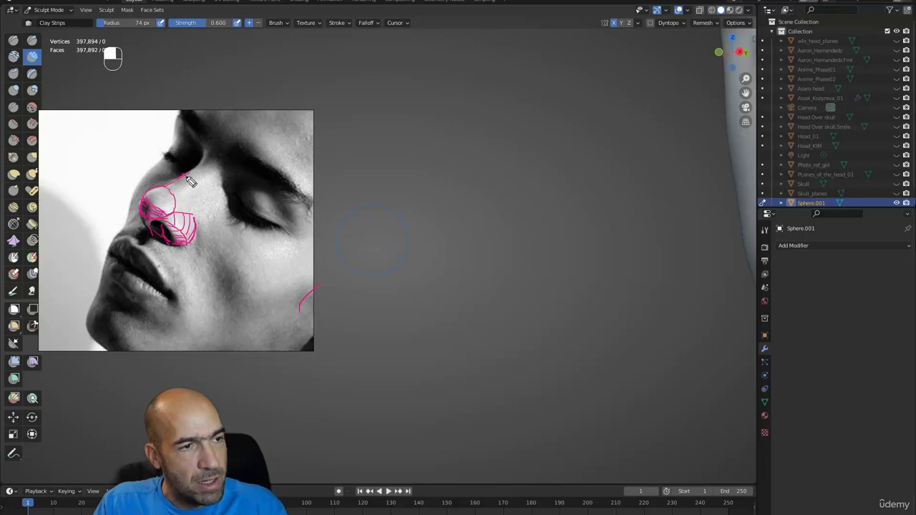
key("ctrl+shift+7")
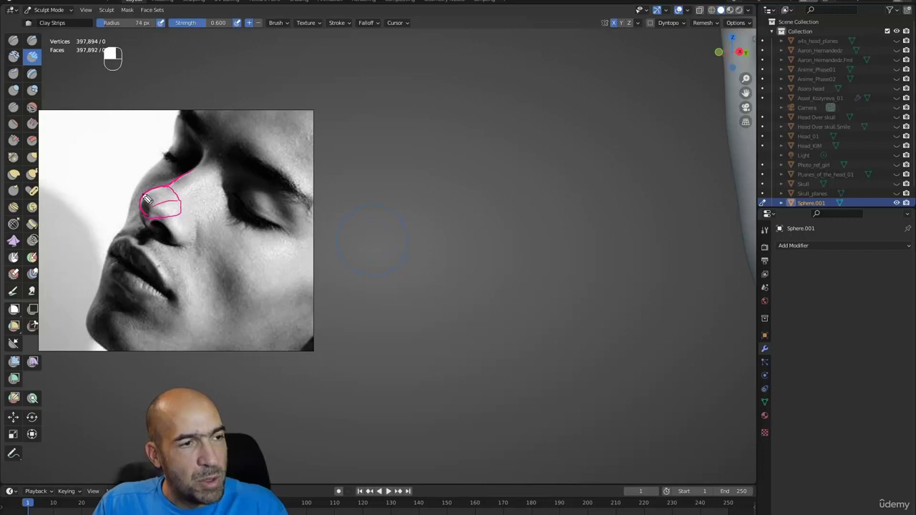
key("ctrl")
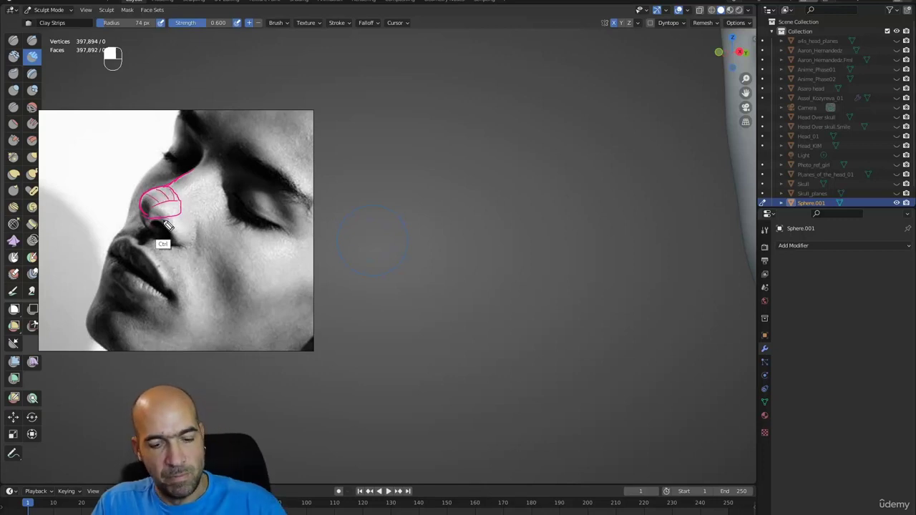
key("ctrl+shift+7")
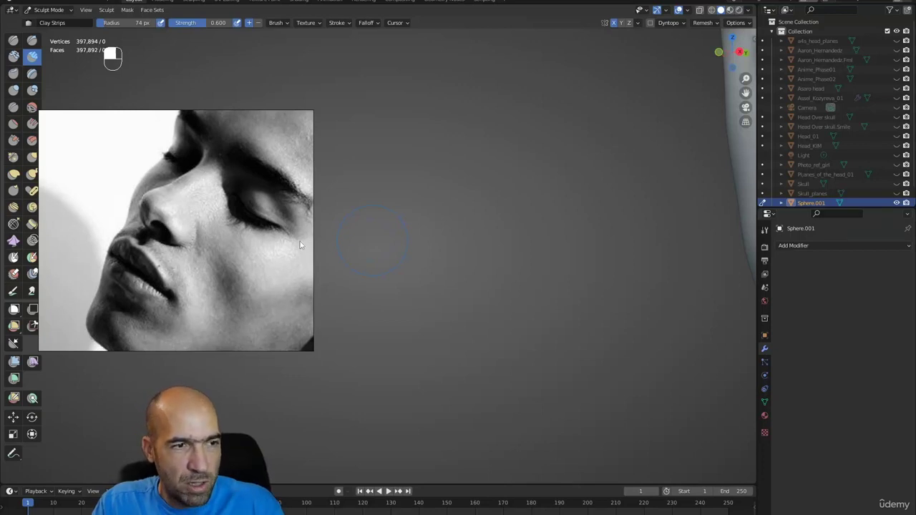
- Carve the upper eyelid line with Draw Sharp at a 47 px radius and smooth the stroke
left_click_drag(477, 281, 538, 324, "ctrl+alt")
left_click_drag(517, 326, 511, 264, "ctrl+alt")
left_click_drag(511, 263, 484, 282, "alt")
left_click_drag(484, 282, 532, 261, "alt")
mouse_move(532, 261)
left_mouse_down("alt+shift")
mouse_move(519, 273)
mouse_move(511, 262)
mouse_move(497, 272)
mouse_move(479, 262)
mouse_move(485, 307)
mouse_move(448, 291)
mouse_move(451, 282)
mouse_move(470, 298)
mouse_move(482, 299)
mouse_move(473, 294)
mouse_move(484, 289)
mouse_move(468, 320)
mouse_move(470, 307)
left_mouse_up("alt+shift")
key("1")
key("bracketleft")
key("bracketleft")
key("bracketleft")
key("bracketleft")
mouse_move(464, 318)
left_mouse_down()
mouse_move(556, 321)
mouse_move(572, 311)
left_mouse_up()
mouse_move(563, 325)
left_mouse_down("shift")
mouse_move(528, 339)
mouse_move(439, 306)
left_mouse_up("shift")
- Define the upper eyelid rim and the fold above it out to the outer corner, and smooth the transition
mouse_move(485, 341)
left_mouse_down("ctrl")
mouse_move(557, 324)
mouse_move(561, 313)
mouse_move(518, 336)
mouse_move(558, 292)
mouse_move(552, 277)
mouse_move(508, 280)
mouse_move(507, 302)
left_mouse_up("ctrl")
left_click_drag(500, 254, 488, 273, "alt")
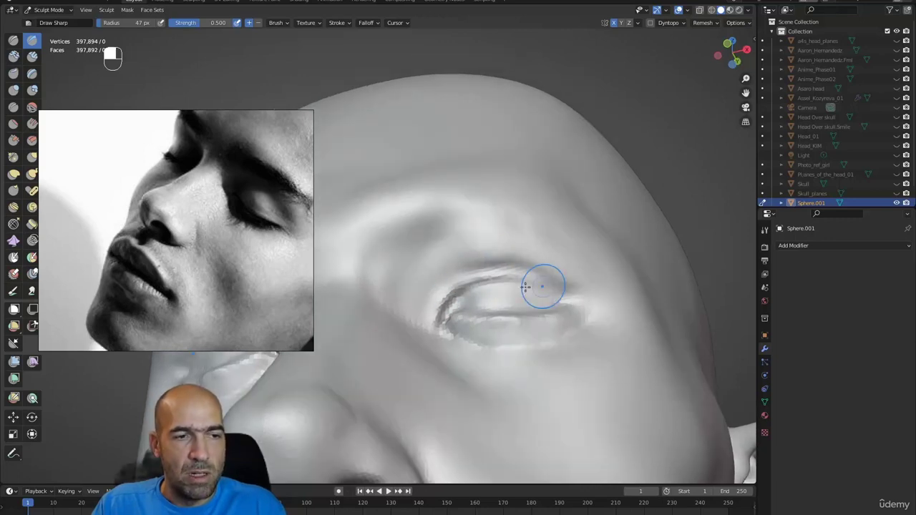
mouse_move(565, 299)
left_mouse_down()
mouse_move(575, 305)
mouse_move(544, 309)
left_mouse_up()
mouse_move(502, 287)
left_mouse_down("ctrl")
mouse_move(519, 288)
mouse_move(466, 280)
left_mouse_up("ctrl")
mouse_move(433, 320)
left_mouse_down("ctrl")
mouse_move(455, 286)
mouse_move(509, 269)
left_mouse_up("ctrl")
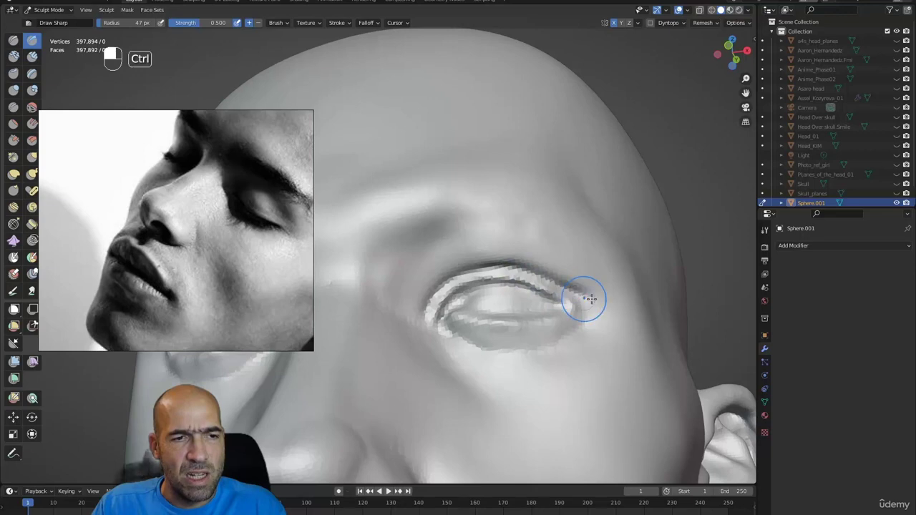
mouse_move(588, 299)
left_mouse_down("alt")
mouse_move(567, 299)
mouse_move(581, 311)
left_mouse_up("alt")
left_click_drag(598, 311, 578, 312, "alt")
mouse_move(562, 303)
left_mouse_down("shift")
mouse_move(542, 304)
mouse_move(571, 306)
mouse_move(550, 302)
mouse_move(534, 256)
left_mouse_up("shift")
- Adjust the arch of the upper eyelid with Grab at a 77 px radius
key("g")
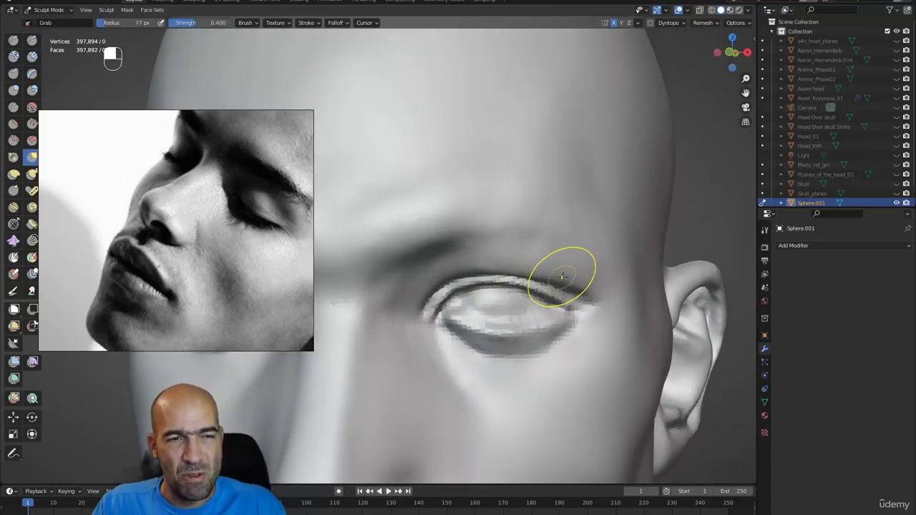
mouse_move(609, 296)
left_mouse_down("alt")
mouse_move(548, 266)
mouse_move(508, 278)
left_mouse_up("alt")
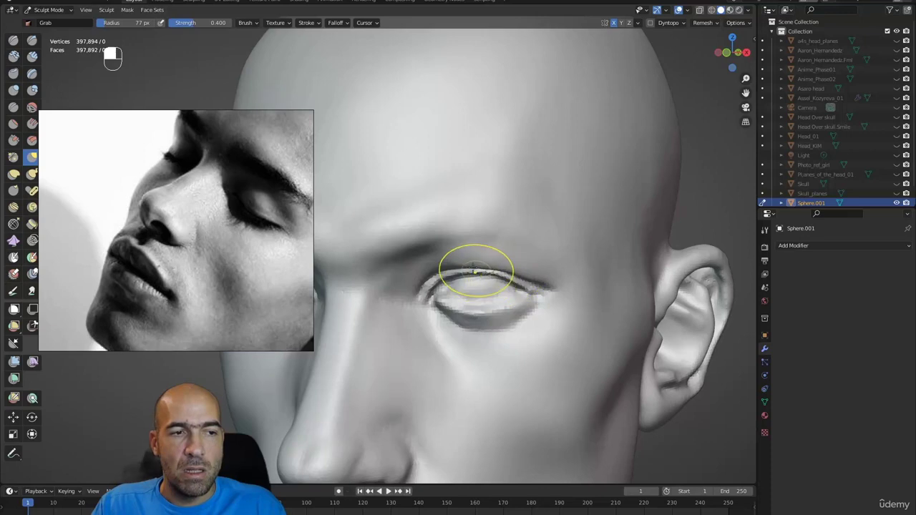
left_click_drag(454, 262, 469, 250, "ctrl+alt")
- Fill the area between the brow and the upper eyelid with Clay Strips at a 77 px radius and smooth it
key("2")
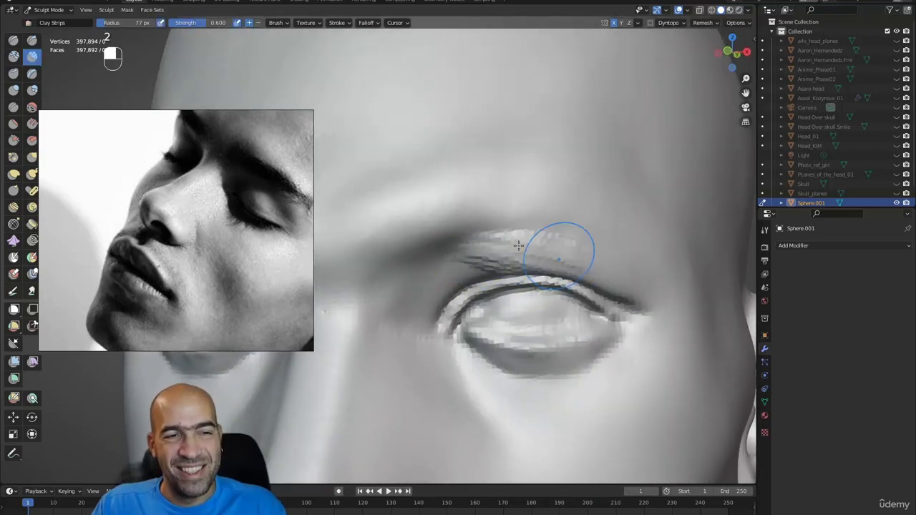
mouse_move(519, 246)
left_mouse_down("shift")
mouse_move(568, 260)
mouse_move(568, 250)
mouse_move(463, 266)
left_mouse_up("shift")
key("1")
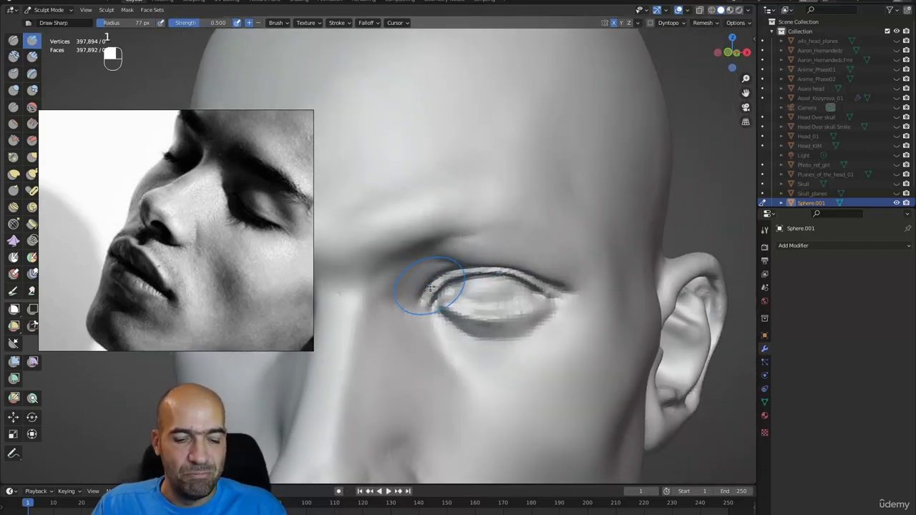
key("g")
left_click_drag(421, 283, 505, 313, "alt")
mouse_move(436, 474)
left_mouse_down("alt+shift")
mouse_move(508, 309)
mouse_move(532, 291)
mouse_move(616, 278)
mouse_move(594, 291)
mouse_move(582, 313)
left_mouse_up("alt+shift")
mouse_move(582, 313)
left_mouse_down("alt")
mouse_move(548, 288)
mouse_move(557, 281)
left_mouse_up("alt")
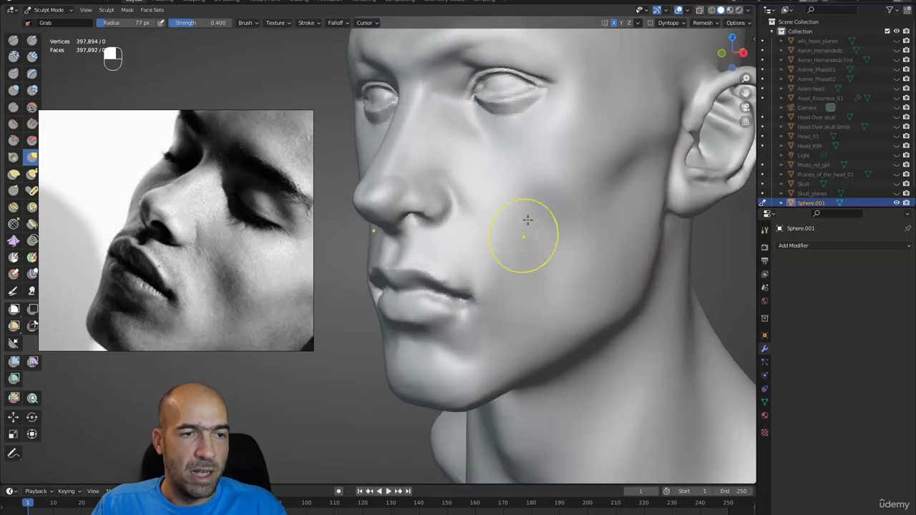
left_click_drag(524, 197, 547, 248, "ctrl")
key("ctrl+z")
- Sharpen the crease around the nostril wing with Draw Sharp at a 77 px radius
key("1")
left_click_drag(483, 275, 492, 226, "ctrl+alt")
mouse_move(493, 226)
left_mouse_down("alt+shift")
mouse_move(464, 285)
mouse_move(471, 251)
mouse_move(501, 253)
mouse_move(485, 219)
left_mouse_up("alt+shift")
mouse_move(493, 252)
left_mouse_down("ctrl")
mouse_move(437, 220)
mouse_move(428, 228)
mouse_move(427, 236)
mouse_move(444, 231)
mouse_move(429, 242)
mouse_move(466, 251)
mouse_move(498, 238)
mouse_move(494, 255)
left_mouse_up("ctrl")
mouse_move(483, 249)
left_mouse_down("ctrl")
mouse_move(504, 258)
mouse_move(563, 211)
mouse_move(552, 209)
mouse_move(552, 175)
left_mouse_up("ctrl")
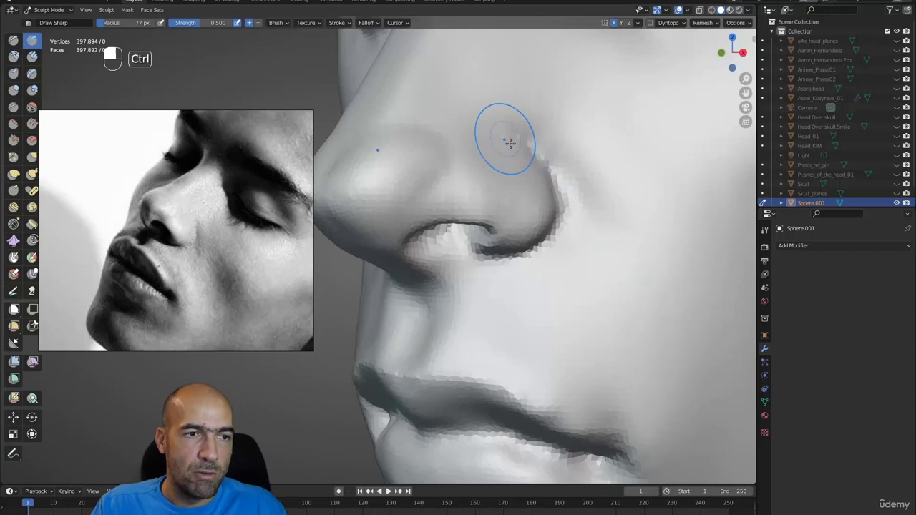
mouse_move(550, 169)
left_mouse_down("alt")
mouse_move(573, 176)
mouse_move(558, 179)
left_mouse_up("alt")
- Blend the top of the nostril wing into the cheek with Clay Strips and smoothing
key("2")
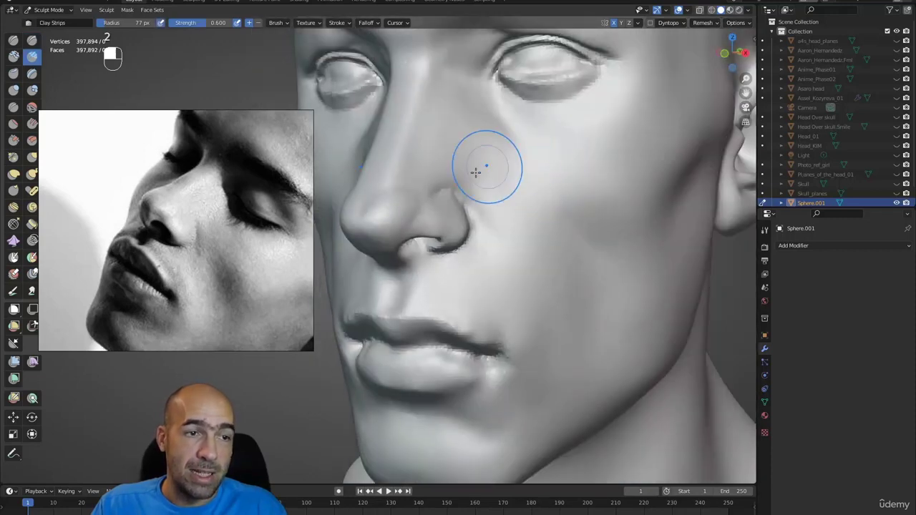
mouse_move(467, 173)
left_mouse_down()
mouse_move(491, 219)
mouse_move(473, 188)
left_mouse_up()
mouse_move(497, 227)
left_mouse_down("shift")
mouse_move(515, 221)
mouse_move(530, 254)
mouse_move(493, 203)
left_mouse_up("shift")
left_click_drag(532, 282, 530, 266, "alt")
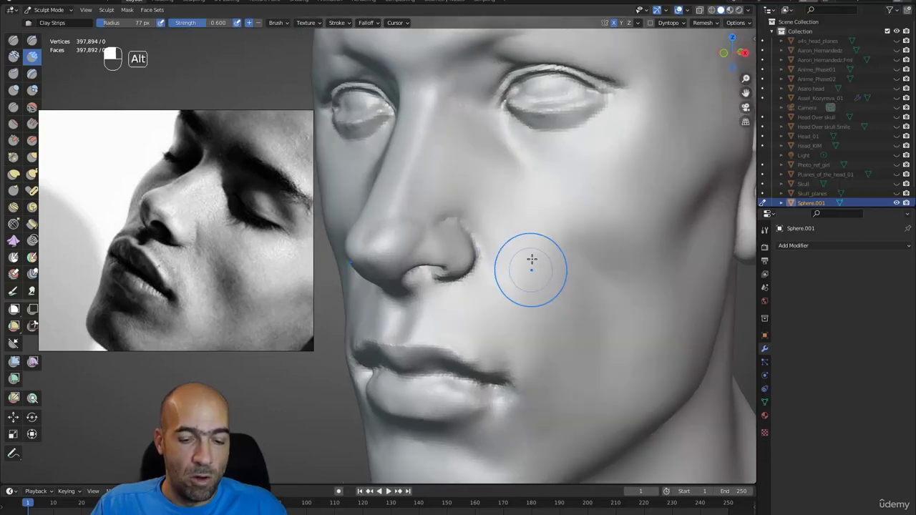
- Round out the nostril wing with Inflate/Deflate and define the nostril rim with Draw Sharp at a 62 px radius
key("6")
key("bracketleft")
key("bracketleft")
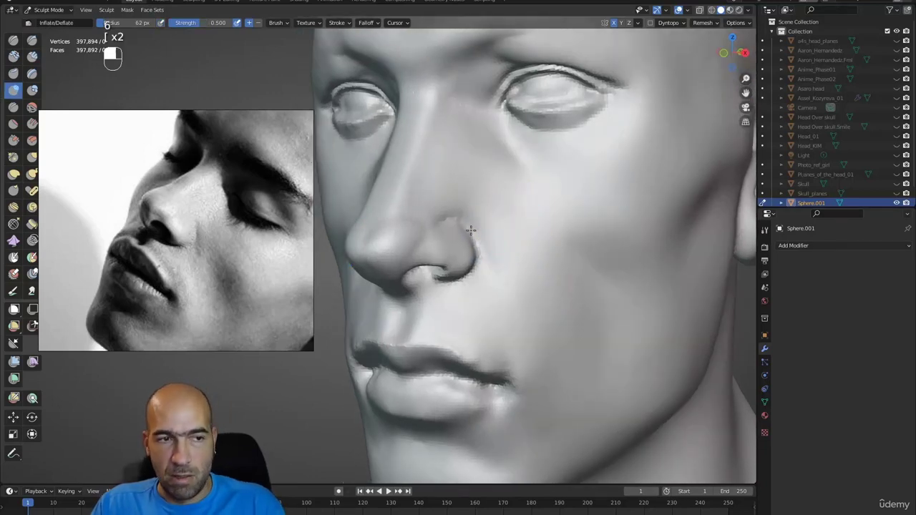
mouse_move(450, 206)
left_mouse_down("alt")
mouse_move(446, 255)
mouse_move(477, 255)
mouse_move(497, 231)
mouse_move(517, 234)
left_mouse_up("alt")
mouse_move(517, 235)
left_mouse_down("ctrl+alt")
mouse_move(549, 262)
mouse_move(566, 240)
left_mouse_up("ctrl+alt")
mouse_move(565, 240)
left_mouse_down("ctrl+alt")
mouse_move(575, 249)
mouse_move(566, 250)
mouse_move(569, 216)
left_mouse_up("ctrl+alt")
key("g")
key("1")
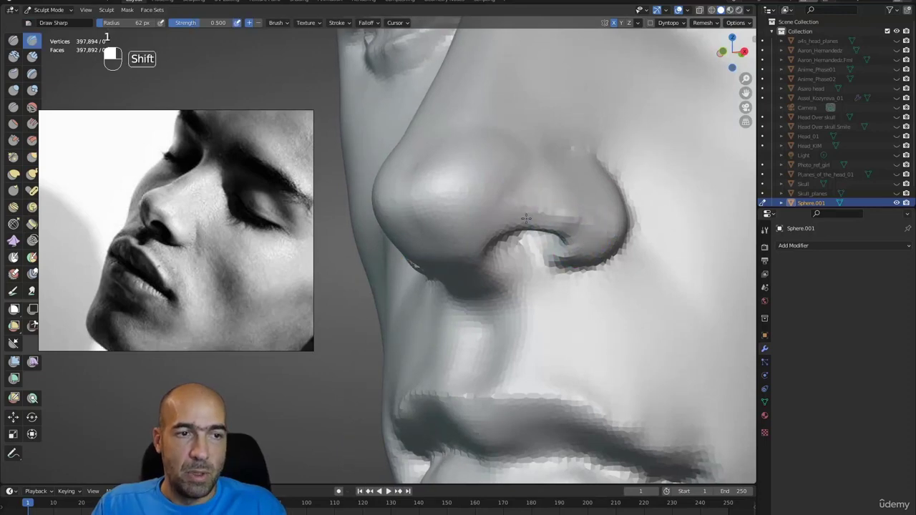
mouse_move(599, 245)
left_mouse_down("alt")
mouse_move(595, 205)
mouse_move(560, 251)
left_mouse_up("alt")
- Reshape the nose tip and bridge in profile with Grab at a 102 px radius
key("g")
key("bracketright")
key("bracketright")
key("bracketright")
key("bracketright")
key("bracketright")
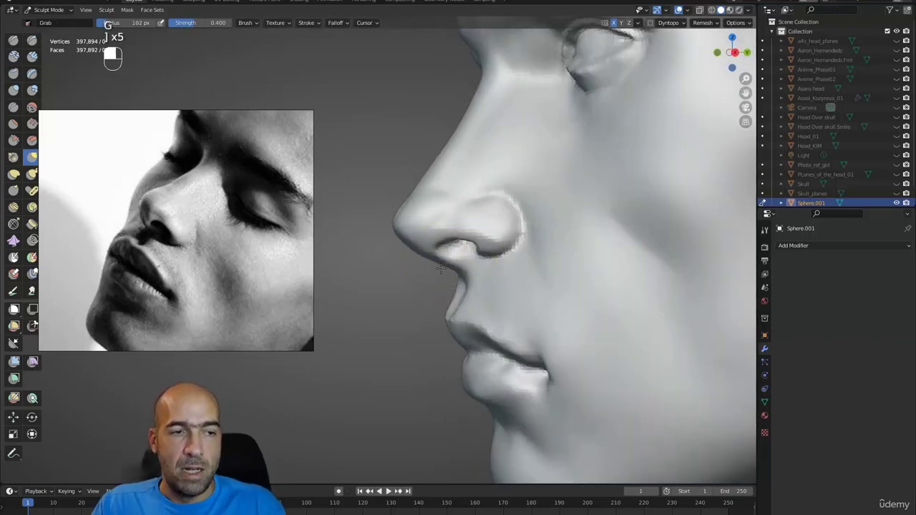
left_click_drag(439, 272, 388, 237, "ctrl+alt")
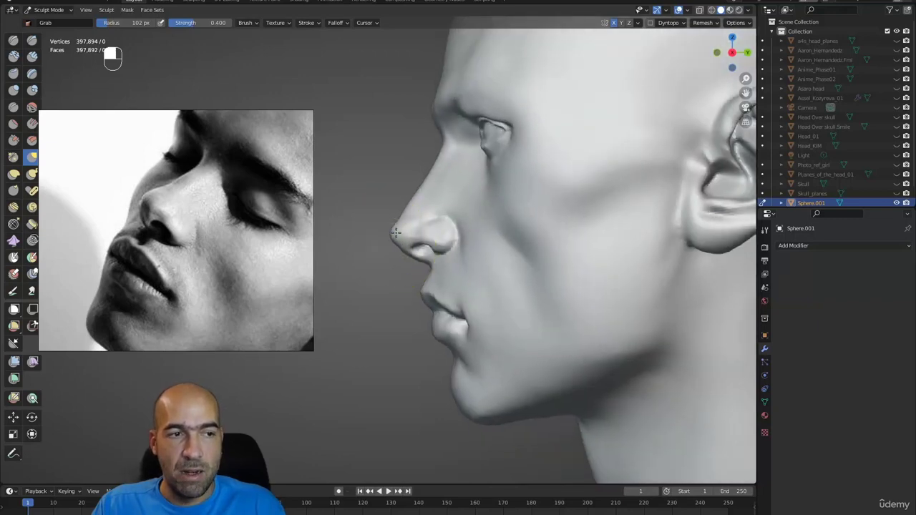
left_click_drag(413, 209, 424, 201)
mouse_move(438, 164)
left_mouse_down("alt+shift")
mouse_move(458, 231)
mouse_move(437, 307)
mouse_move(449, 318)
left_mouse_up("alt+shift")
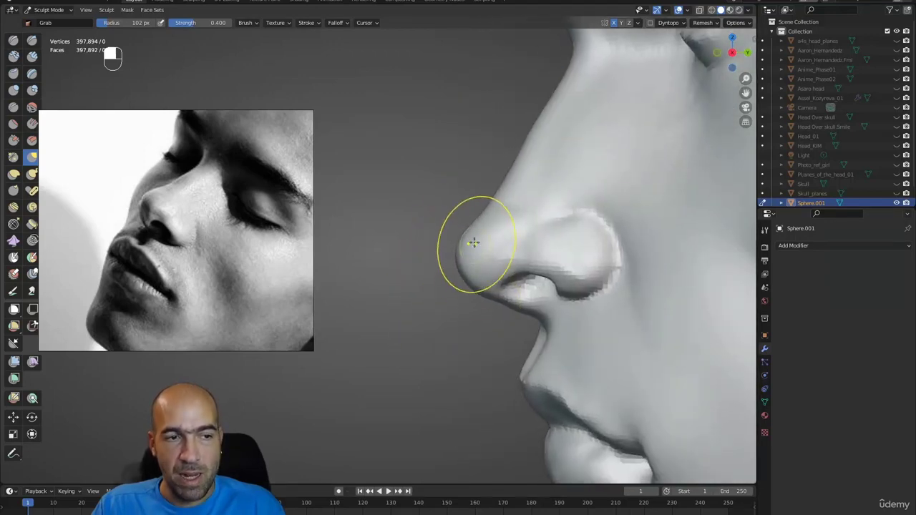
mouse_move(470, 241)
left_mouse_down("ctrl+alt")
mouse_move(503, 303)
mouse_move(551, 304)
mouse_move(538, 302)
mouse_move(524, 252)
mouse_move(549, 259)
mouse_move(554, 271)
mouse_move(547, 285)
mouse_move(510, 275)
mouse_move(509, 304)
mouse_move(469, 371)
mouse_move(530, 334)
mouse_move(554, 283)
left_mouse_up("ctrl+alt")
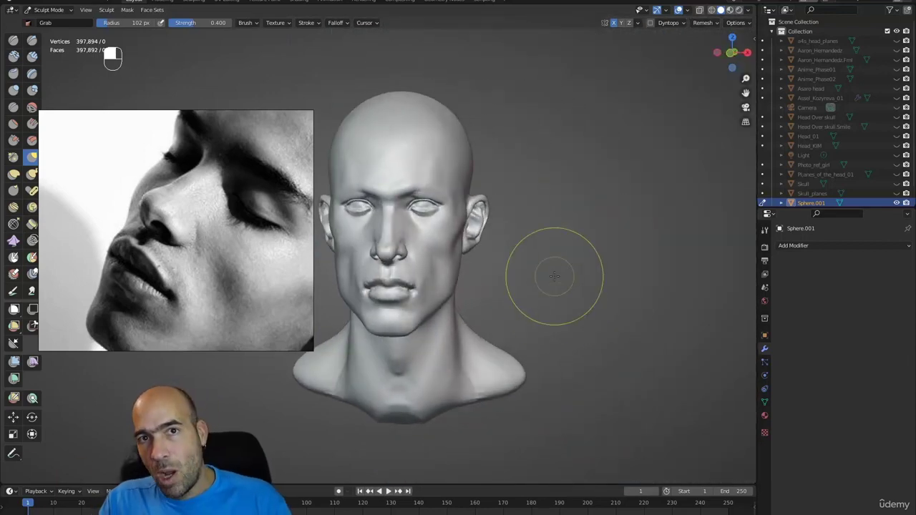
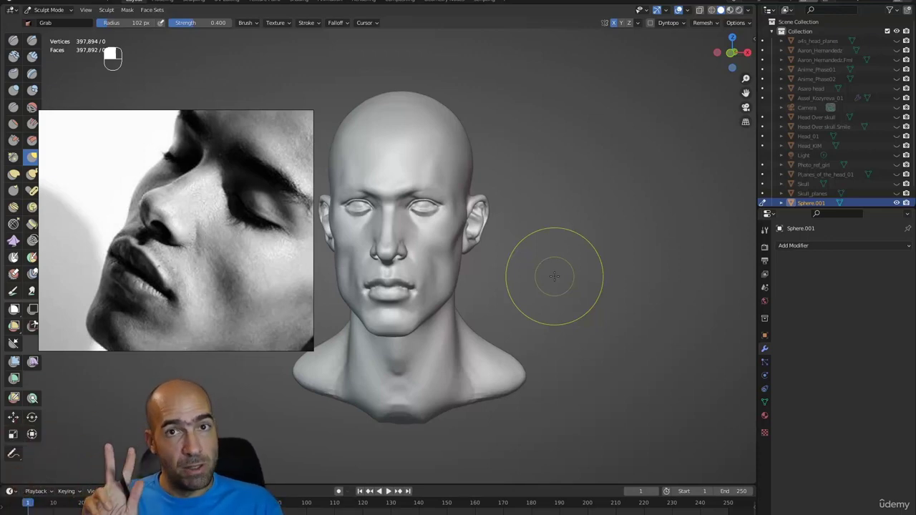
- Flatten the upper lip's border beside the philtrum with Scrape/Peaks at a 72 px radius
mouse_move(609, 213)
left_mouse_down("alt")
mouse_move(556, 216)
mouse_move(523, 240)
mouse_move(477, 361)
left_mouse_up("alt")
mouse_move(477, 361)
left_mouse_down("alt+shift")
mouse_move(489, 286)
mouse_move(480, 296)
mouse_move(496, 293)
mouse_move(482, 290)
left_mouse_up("alt+shift")
left_click_drag(483, 291, 486, 314, "ctrl+alt")
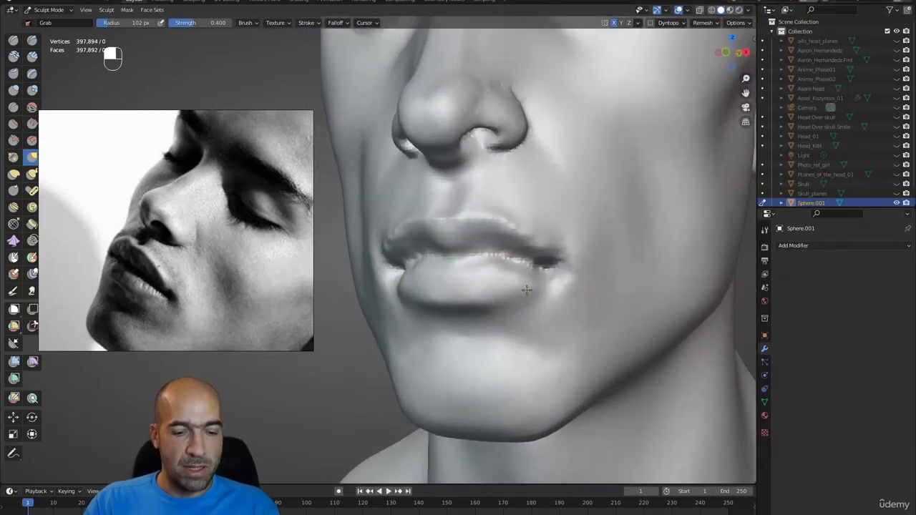
key("3")
key("bracketleft")
key("bracketleft")
key("bracketleft")
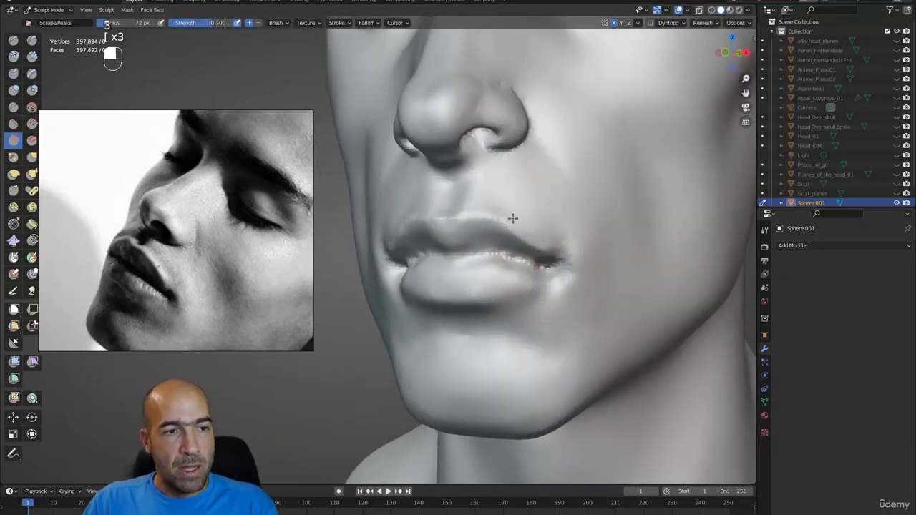
left_click_drag(503, 213, 487, 222)
- Add volume across the middle of the lower lip with Clay Strips at a 72 px radius and smooth it
left_click_drag(557, 260, 547, 277, "ctrl+alt")
mouse_move(547, 278)
left_mouse_down("alt")
mouse_move(557, 262)
mouse_move(598, 272)
mouse_move(481, 259)
mouse_move(555, 262)
mouse_move(610, 301)
left_mouse_up("alt")
key("x")
key("1")
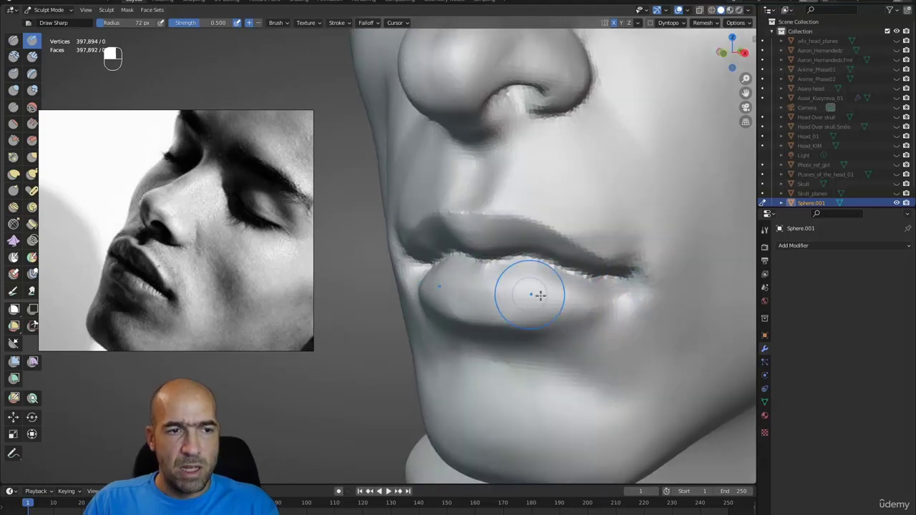
middle_click_drag(522, 293, 552, 293)
key("2")
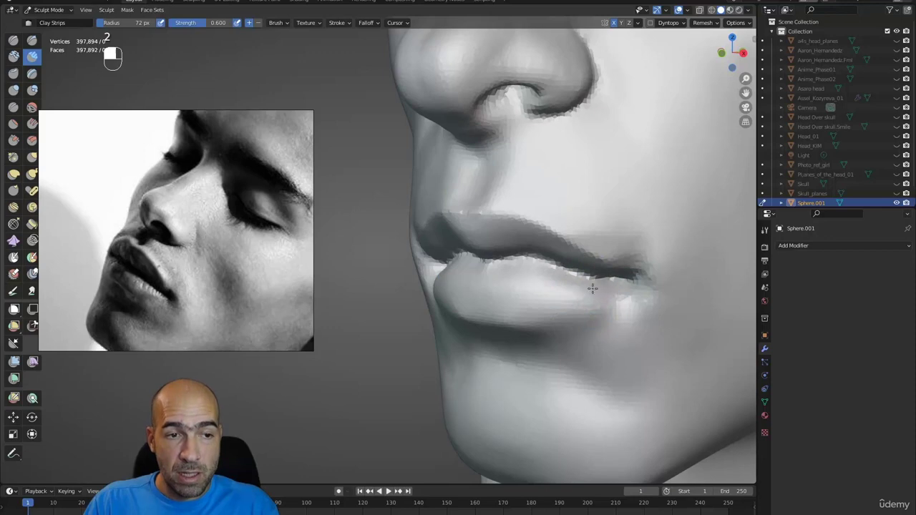
left_click_drag(476, 290, 526, 292, "shift")
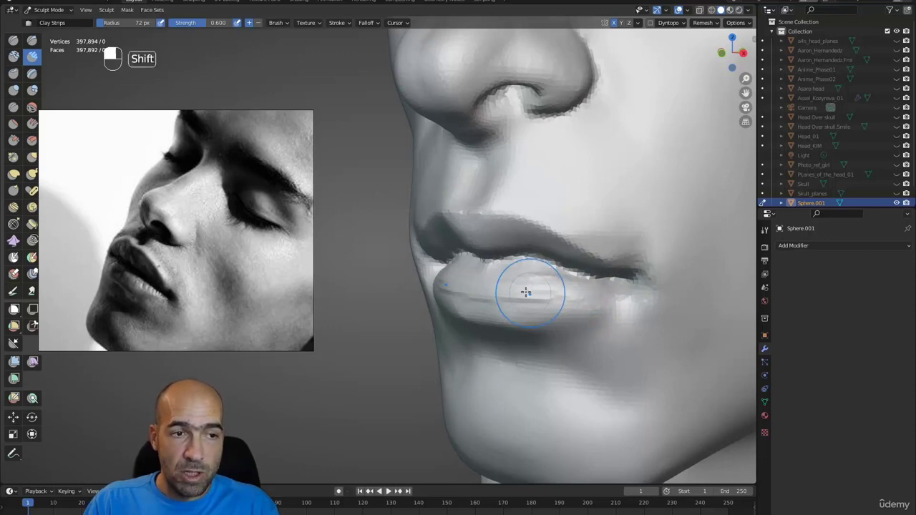
middle_click_drag(598, 308, 638, 283)
- Define the lower lip's outer edge toward the mouth corner with inverted Draw Sharp and smooth the lip surface
key("1")
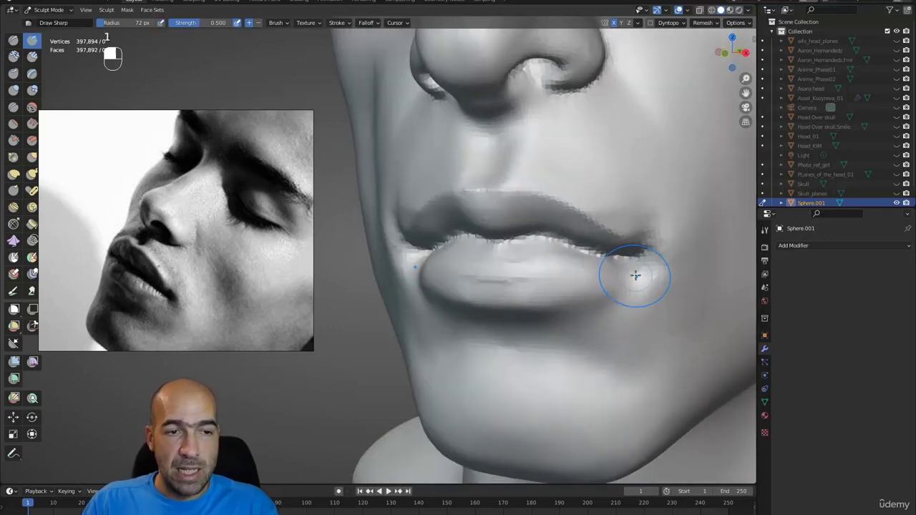
left_click_drag(628, 266, 639, 263, "ctrl")
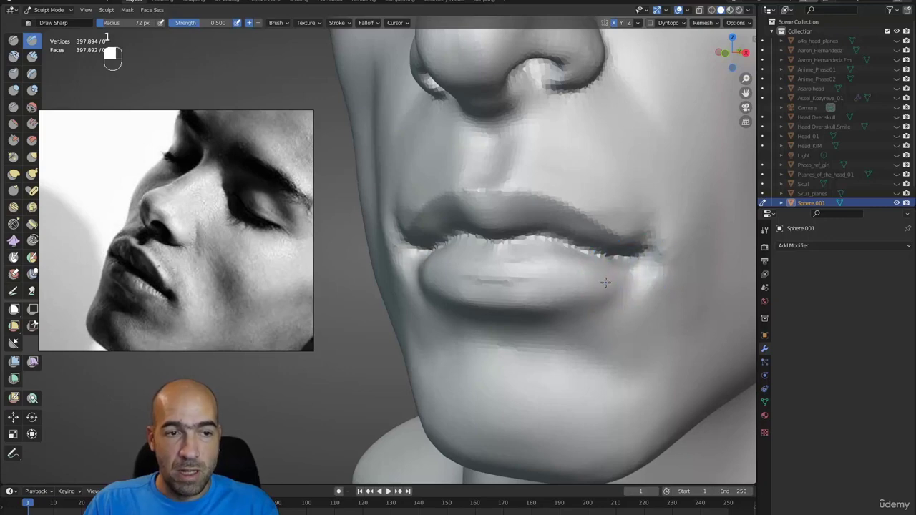
left_click_drag(598, 289, 629, 266, "ctrl")
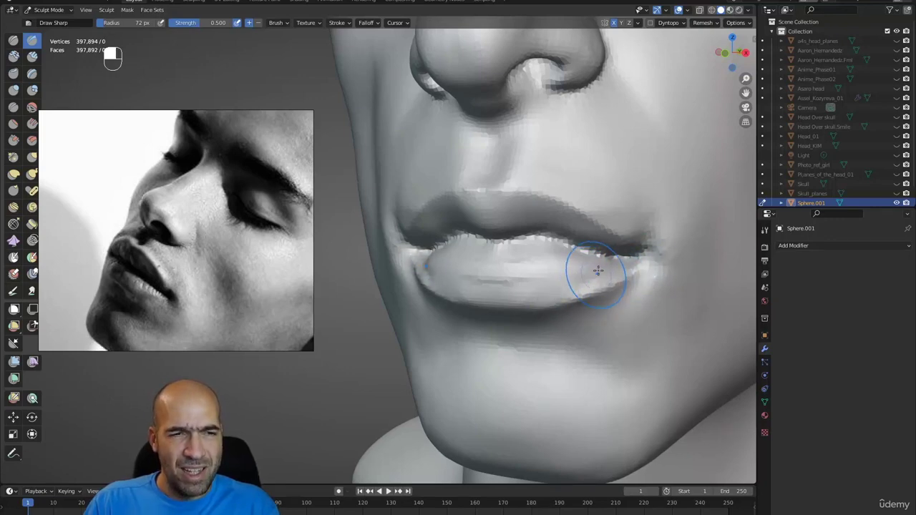
key("2")
key("6")
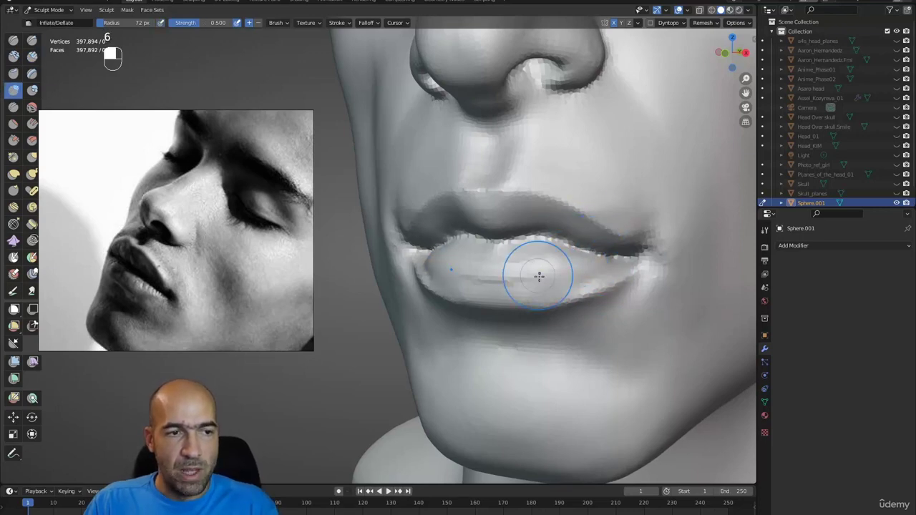
left_click_drag(526, 279, 454, 272, "shift")
- Adjust the centre of the upper lip below the philtrum with Grab at a 72 px radius
mouse_move(587, 283)
left_mouse_down("alt")
mouse_move(503, 307)
mouse_move(549, 288)
mouse_move(552, 276)
mouse_move(487, 283)
left_mouse_up("alt")
mouse_move(532, 303)
left_mouse_down("alt")
mouse_move(562, 307)
mouse_move(548, 266)
left_mouse_up("alt")
key("g")
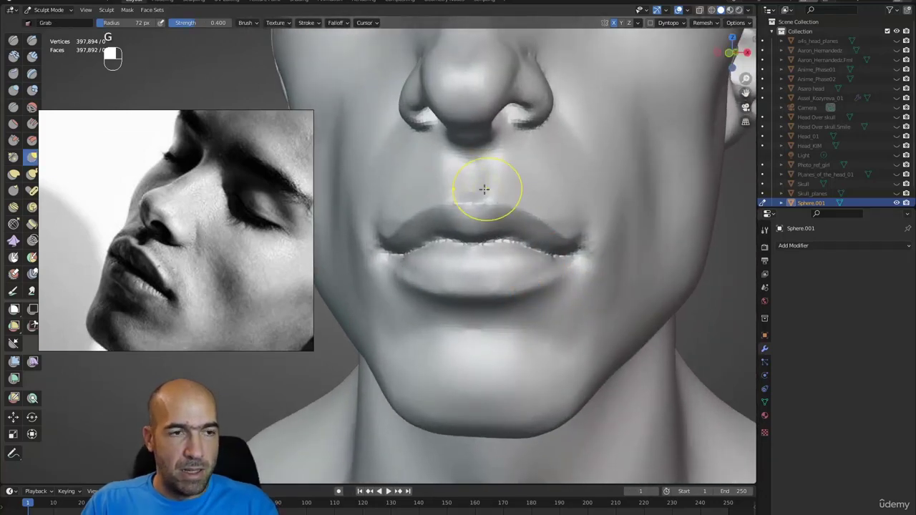
mouse_move(473, 203)
left_mouse_down()
mouse_move(477, 195)
mouse_move(509, 239)
mouse_move(531, 226)
mouse_move(522, 220)
mouse_move(556, 229)
mouse_move(528, 223)
mouse_move(538, 231)
mouse_move(597, 219)
mouse_move(556, 228)
mouse_move(536, 192)
left_mouse_up()
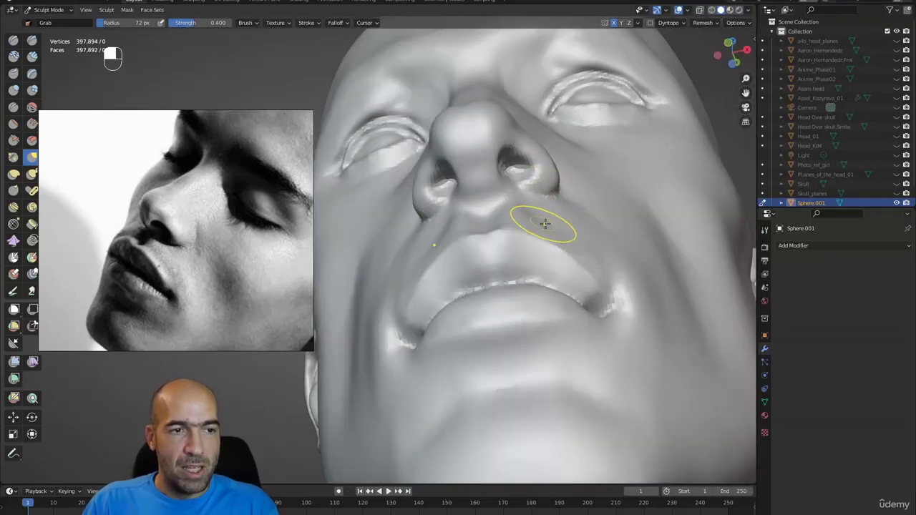
mouse_move(559, 232)
left_mouse_down("alt")
mouse_move(542, 236)
mouse_move(570, 200)
left_mouse_up("alt")
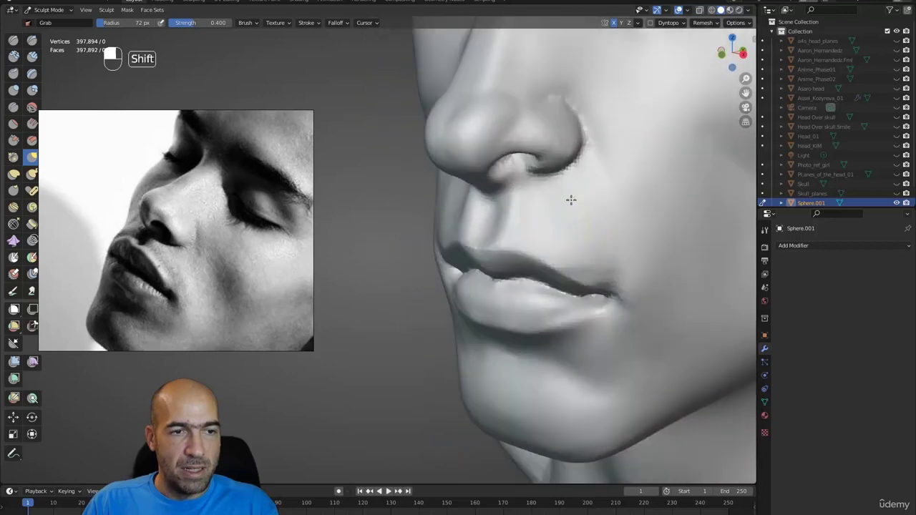
- Smooth the outer lower lip and fill out the upper lip toward the mouth corner with Clay Strips at a 51 px radius
mouse_move(605, 224)
left_mouse_down("alt")
mouse_move(571, 237)
mouse_move(572, 257)
left_mouse_up("alt")
left_click_drag(572, 251, 600, 252, "alt")
mouse_move(572, 283)
left_mouse_down("ctrl+alt")
mouse_move(552, 262)
mouse_move(610, 270)
left_mouse_up("ctrl+alt")
mouse_move(532, 255)
left_mouse_down("shift")
mouse_move(587, 280)
mouse_move(556, 268)
left_mouse_up("shift")
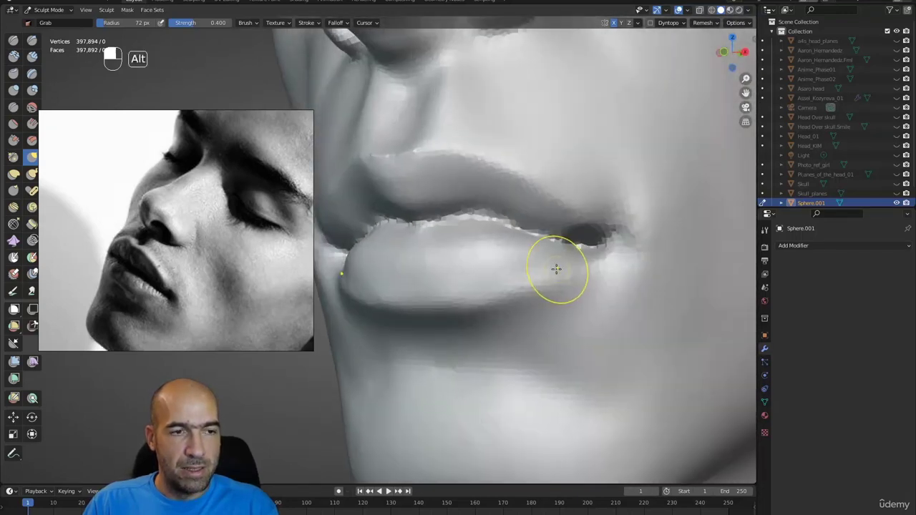
key("2")
key("bracketleft")
key("bracketleft")
key("bracketleft")
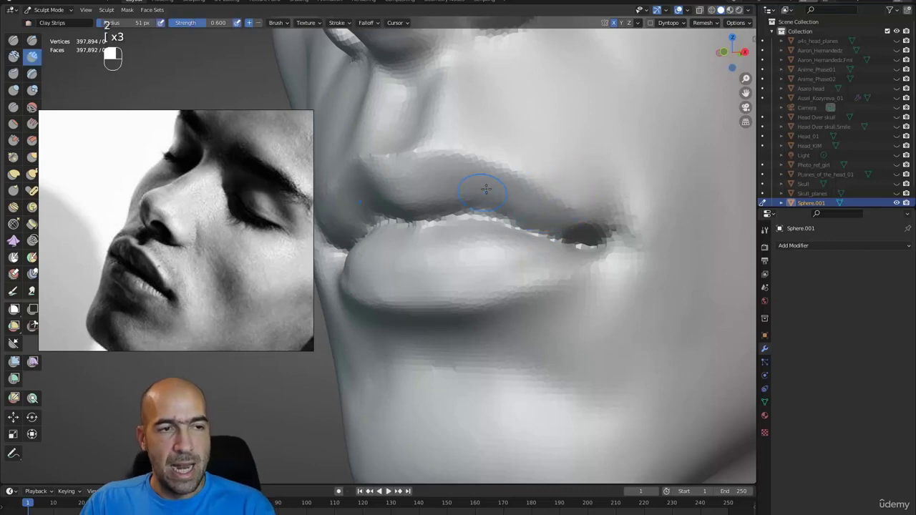
mouse_move(466, 182)
left_mouse_down()
mouse_move(484, 203)
mouse_move(511, 212)
left_mouse_up()
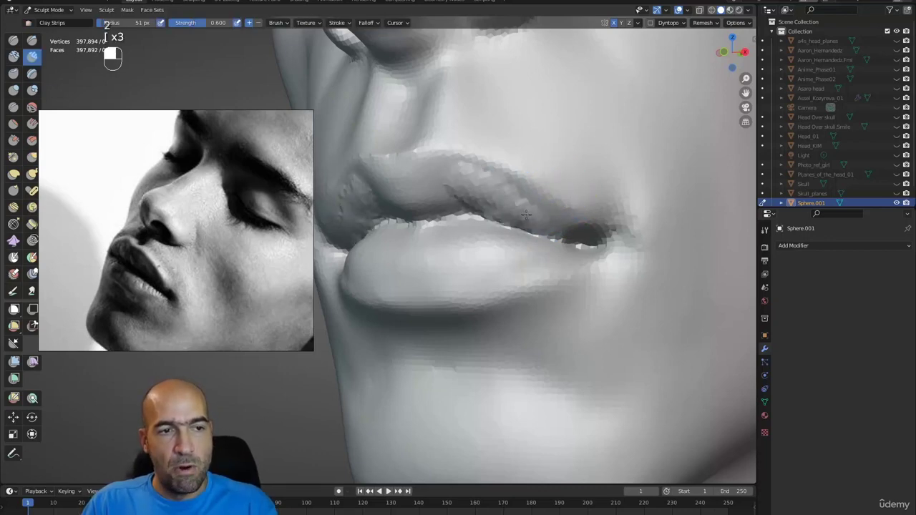
mouse_move(570, 228)
left_mouse_down()
mouse_move(502, 194)
mouse_move(547, 218)
left_mouse_up()
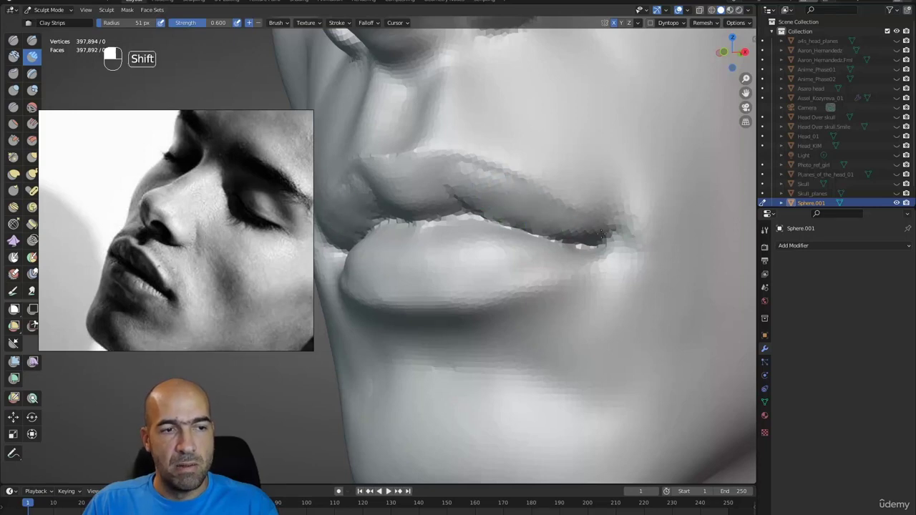
- Define the upper lip's central form and outer contour with Draw Sharp at a 51 px radius, smoothing the result
left_click_drag(479, 195, 407, 176, "alt")
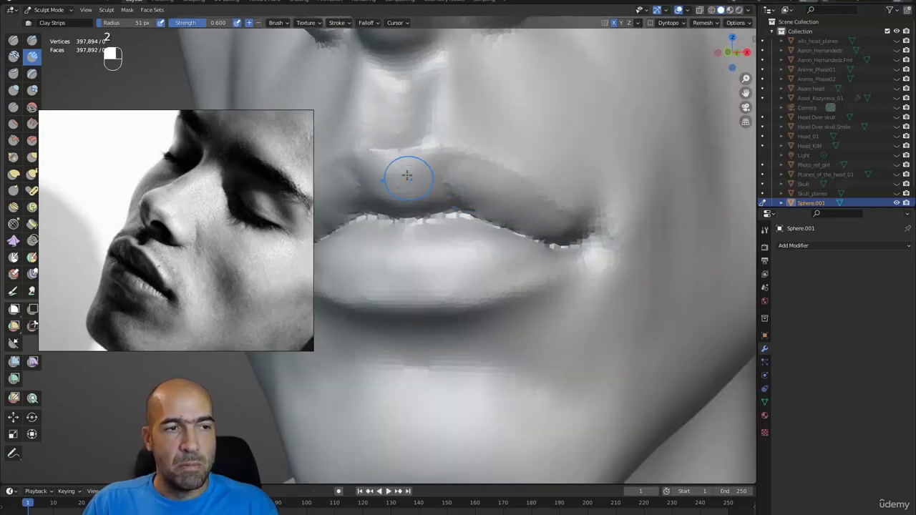
key("1")
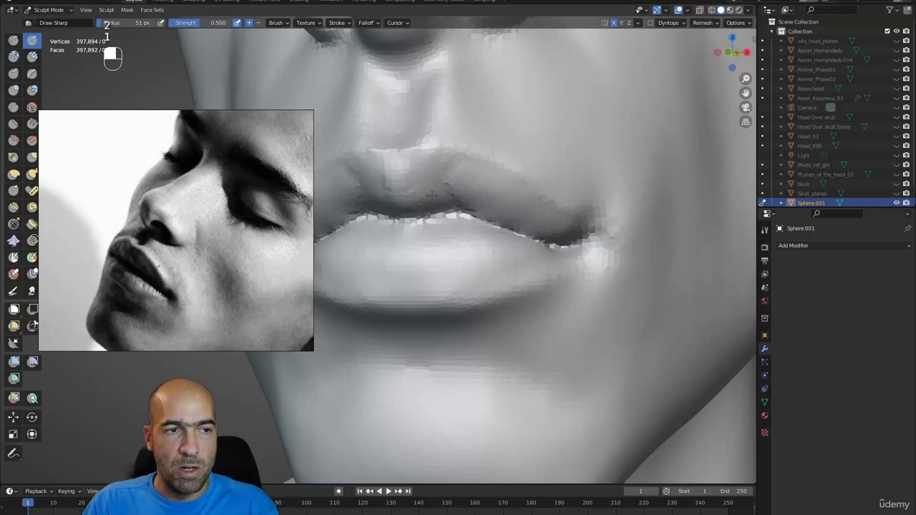
mouse_move(460, 166)
left_mouse_down()
mouse_move(439, 202)
mouse_move(459, 207)
left_mouse_up()
mouse_move(484, 178)
left_mouse_down()
mouse_move(462, 201)
mouse_move(559, 247)
left_mouse_up()
left_click_drag(558, 247, 494, 215, "alt")
mouse_move(429, 201)
left_mouse_down("shift")
mouse_move(436, 228)
mouse_move(487, 246)
left_mouse_up("shift")
- Build up the volume beside and below the mouth corner with Clay Strips at a 51 px radius
mouse_move(391, 247)
left_mouse_down("alt+shift")
mouse_move(494, 243)
mouse_move(445, 263)
left_mouse_up("alt+shift")
mouse_move(445, 263)
left_mouse_down("ctrl+alt")
mouse_move(453, 283)
mouse_move(480, 276)
mouse_move(465, 287)
mouse_move(528, 312)
mouse_move(542, 333)
mouse_move(476, 287)
mouse_move(593, 315)
mouse_move(552, 303)
mouse_move(564, 317)
mouse_move(549, 285)
mouse_move(594, 286)
mouse_move(605, 297)
mouse_move(581, 319)
left_mouse_up("ctrl+alt")
key("ctrl+z")
key("1")
key("2")
mouse_move(545, 292)
left_mouse_down()
mouse_move(520, 273)
mouse_move(533, 266)
mouse_move(550, 274)
mouse_move(543, 247)
left_mouse_up()
left_click_drag(559, 224, 552, 251)
left_click_drag(544, 210, 543, 252)
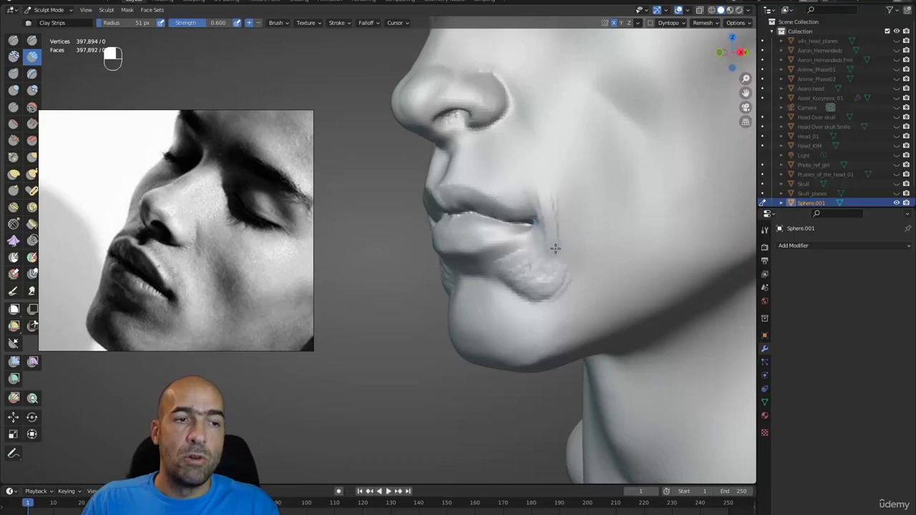
- Extend Clay Strips from above the mouth corner down the cheek and smooth the area into the face
left_click_drag(533, 192, 551, 243)
left_click_drag(559, 200, 565, 242)
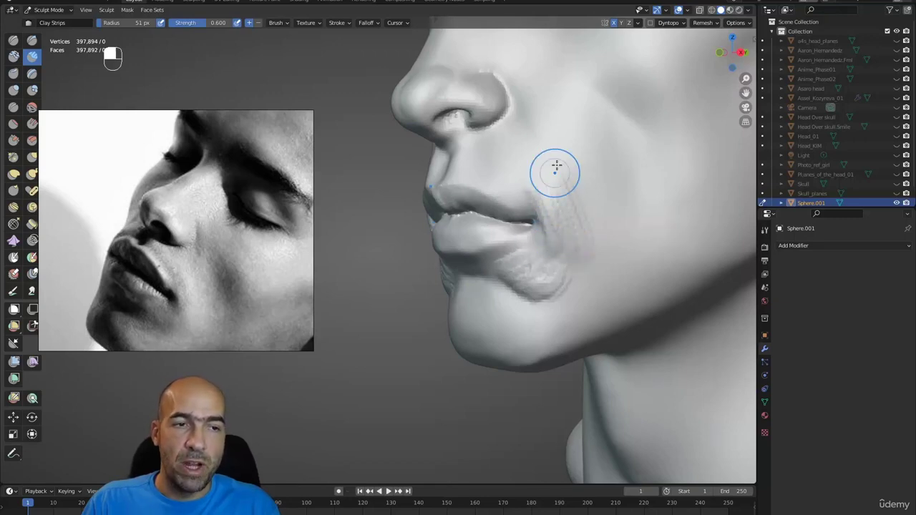
mouse_move(554, 172)
left_mouse_down()
mouse_move(567, 229)
mouse_move(546, 188)
mouse_move(573, 241)
left_mouse_up()
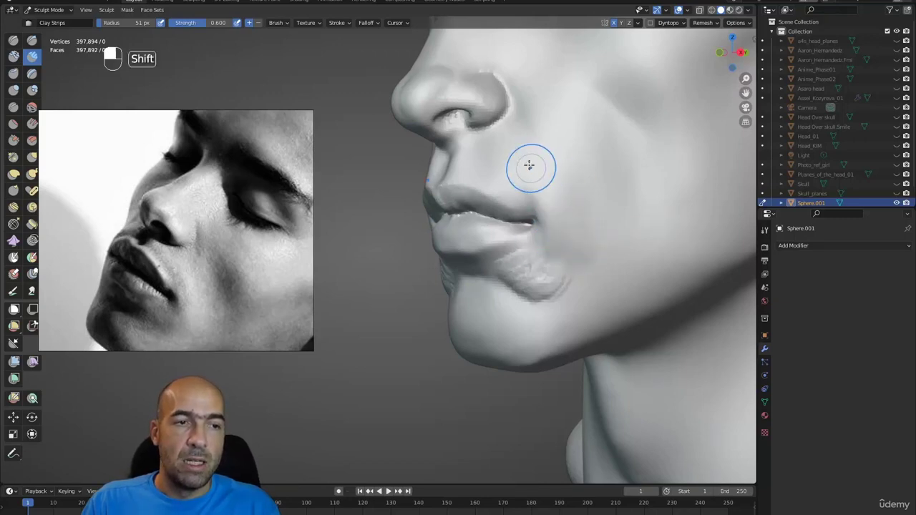
mouse_move(529, 162)
left_mouse_down("shift")
mouse_move(552, 290)
mouse_move(528, 290)
mouse_move(581, 273)
left_mouse_up("shift")
left_click_drag(537, 159, 578, 241, "alt+shift")
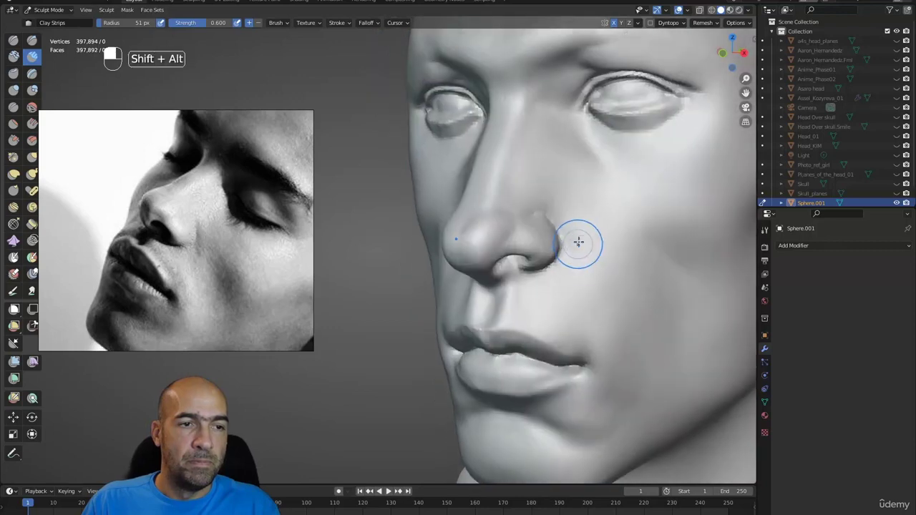
- Examine the whole head's proportions and facial forms from front and three-quarter views
scroll(590, 261, "down", 5)
mouse_move(526, 277)
left_mouse_down("alt")
mouse_move(587, 277)
mouse_move(567, 306)
mouse_move(561, 297)
left_mouse_up("alt")
scroll(572, 270, "up", 2)
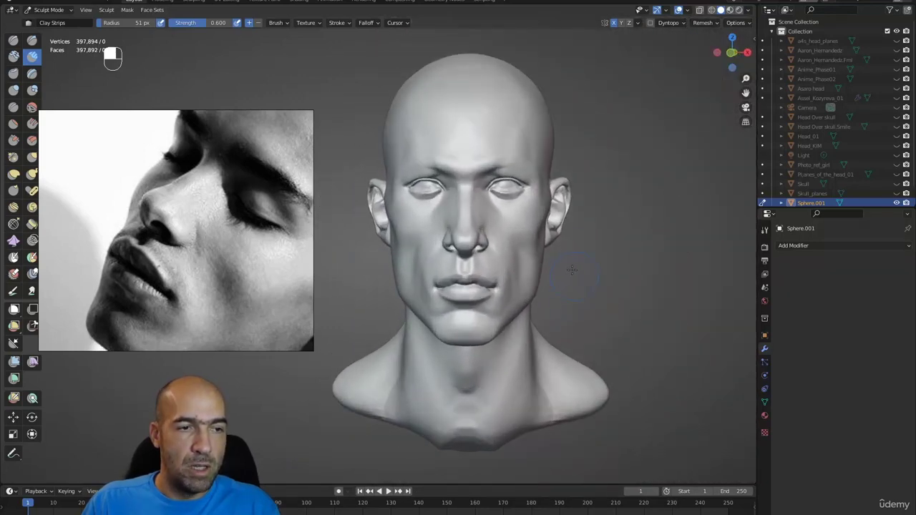
key("g")
key("g")
key("g")
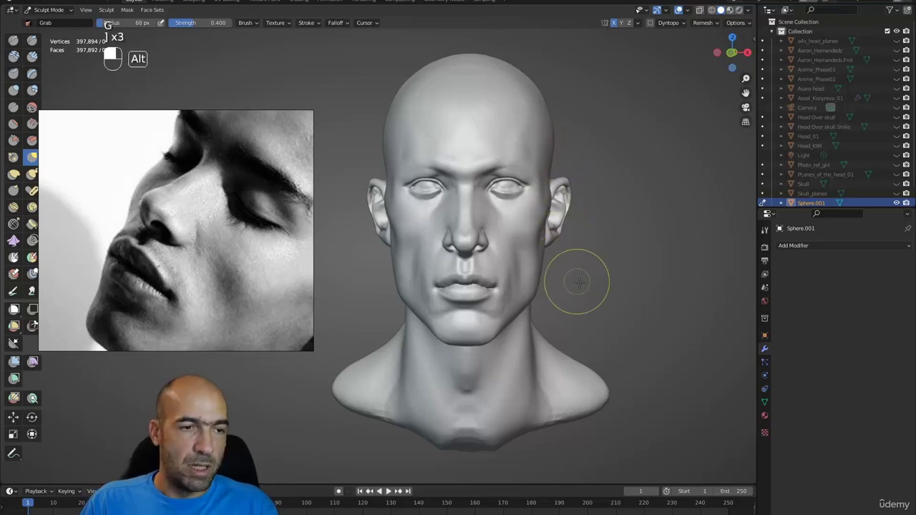
mouse_move(578, 282)
left_mouse_down("alt")
mouse_move(511, 282)
mouse_move(511, 264)
mouse_move(544, 273)
mouse_move(575, 324)
mouse_move(589, 275)
left_mouse_up("alt")
key("shift")
left_click_drag(585, 237, 600, 248, "alt")
mouse_move(621, 279)
left_mouse_down("alt")
mouse_move(572, 261)
mouse_move(583, 295)
left_mouse_up("alt")
mouse_move(589, 261)
left_mouse_down("alt")
mouse_move(560, 262)
mouse_move(595, 251)
mouse_move(595, 271)
left_mouse_up("alt")
mouse_move(591, 266)
left_mouse_down("alt")
mouse_move(620, 264)
mouse_move(594, 223)
left_mouse_up("alt")
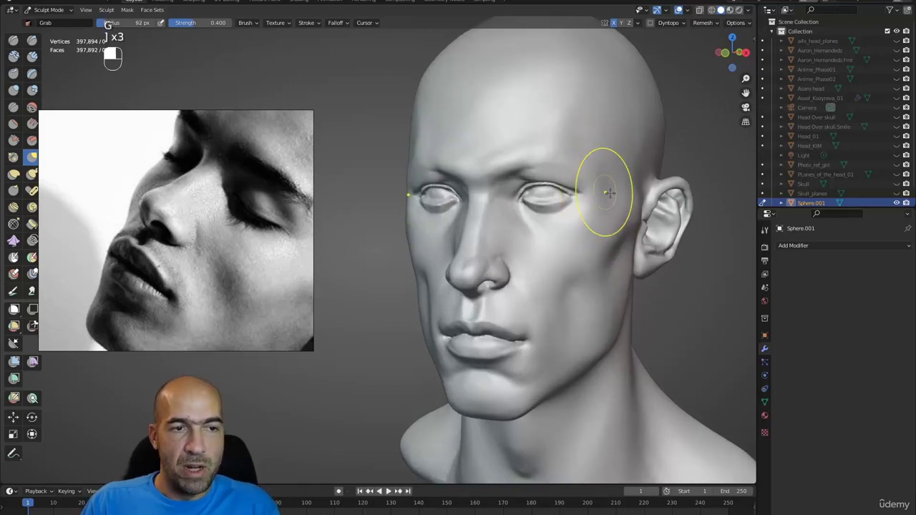
mouse_move(609, 193)
left_mouse_down("alt")
mouse_move(608, 205)
mouse_move(591, 207)
left_mouse_up("alt")
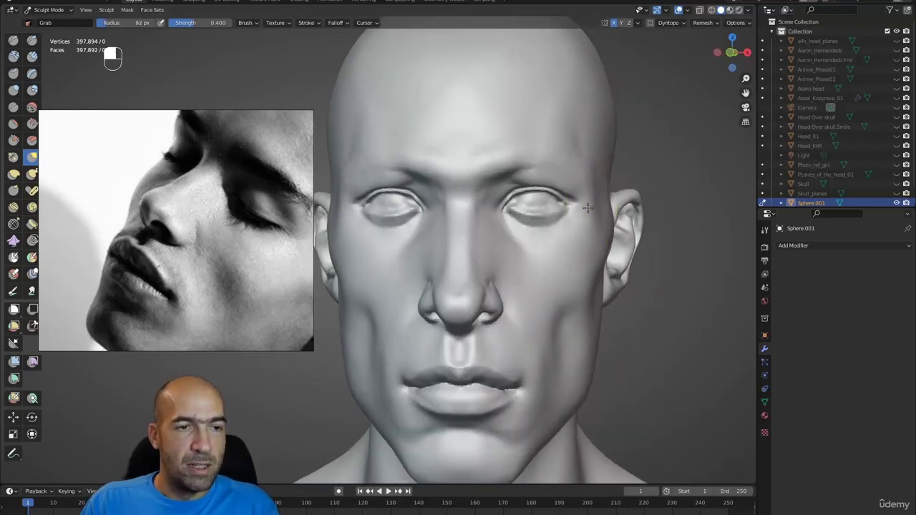
left_click_drag(595, 173, 592, 221, "ctrl+alt")
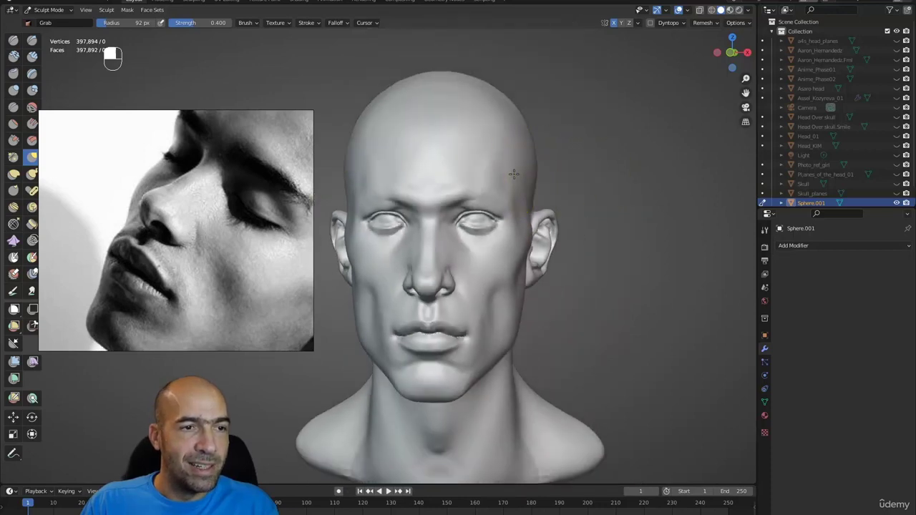
- Refine the eyelids near the outer eye corner with Inflate/Deflate and Draw Sharp at a 73 px radius
mouse_move(522, 176)
left_mouse_down("alt")
mouse_move(479, 178)
mouse_move(534, 192)
left_mouse_up("alt")
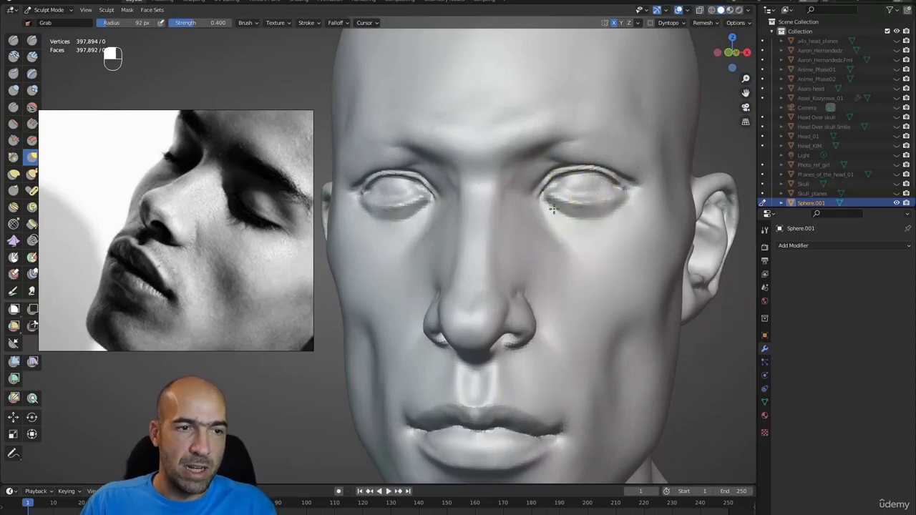
mouse_move(616, 214)
left_mouse_down("alt+shift")
mouse_move(574, 221)
mouse_move(552, 194)
left_mouse_up("alt+shift")
left_click_drag(618, 191, 594, 197, "alt")
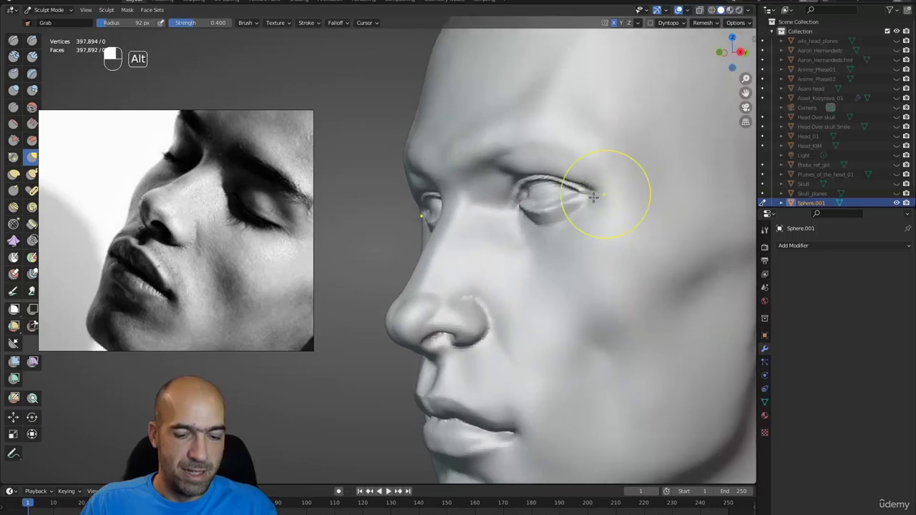
key("i")
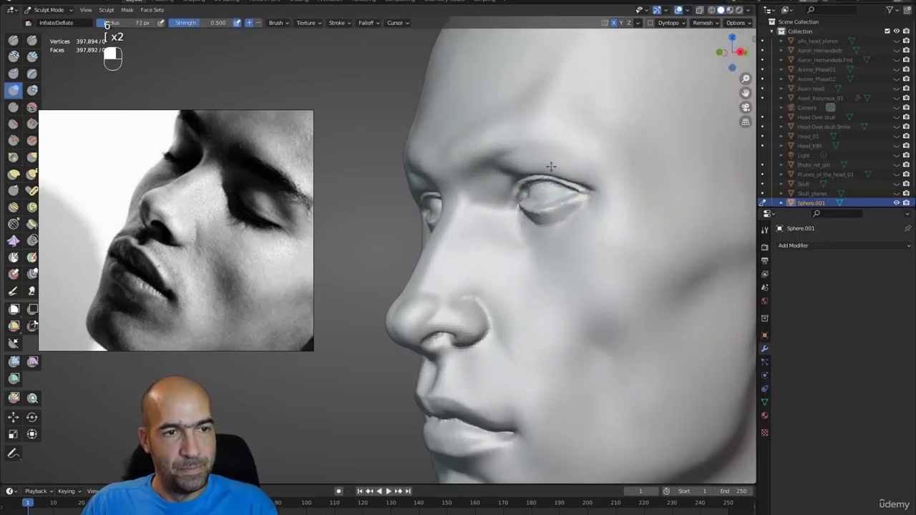
mouse_move(606, 185)
left_mouse_down("alt")
mouse_move(630, 187)
mouse_move(598, 205)
left_mouse_up("alt")
mouse_move(566, 197)
left_mouse_down("alt")
mouse_move(580, 198)
mouse_move(562, 192)
left_mouse_up("alt")
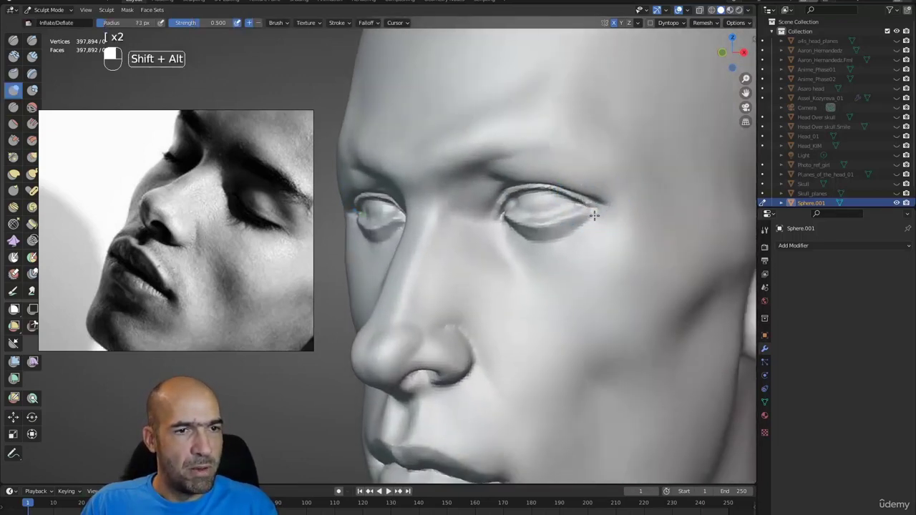
key("1")
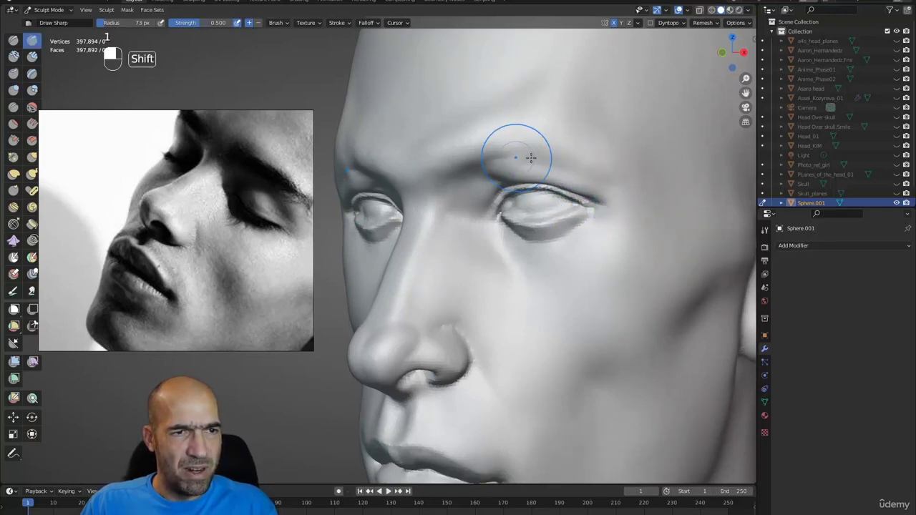
mouse_move(447, 195)
left_mouse_down("alt")
mouse_move(470, 192)
mouse_move(458, 215)
mouse_move(476, 215)
mouse_move(426, 221)
mouse_move(457, 189)
left_mouse_up("alt")
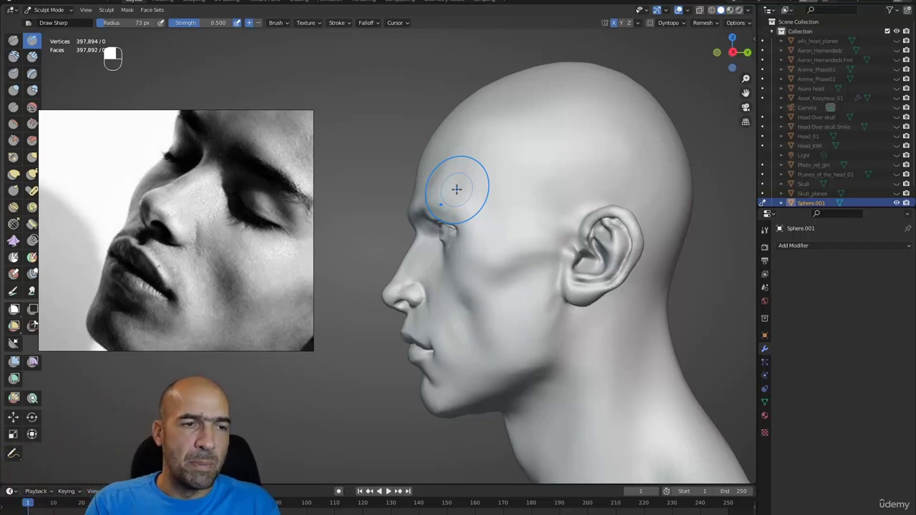
- Reshape the top and back of the skull in side view with Grab at a 151 px radius
mouse_move(605, 223)
left_mouse_down("alt")
mouse_move(616, 213)
mouse_move(592, 244)
mouse_move(575, 240)
mouse_move(580, 208)
mouse_move(630, 184)
mouse_move(561, 186)
left_mouse_up("alt")
key("g")
key("bracketright")
key("bracketright")
key("bracketright")
key("bracketright")
key("bracketright")
key("g")
key("bracketright")
key("bracketright")
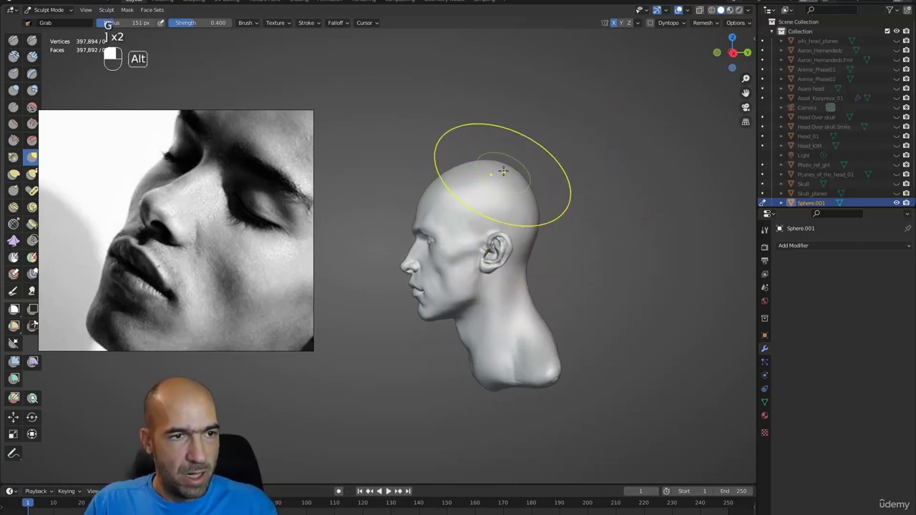
left_click_drag(517, 199, 519, 192, "ctrl+alt")
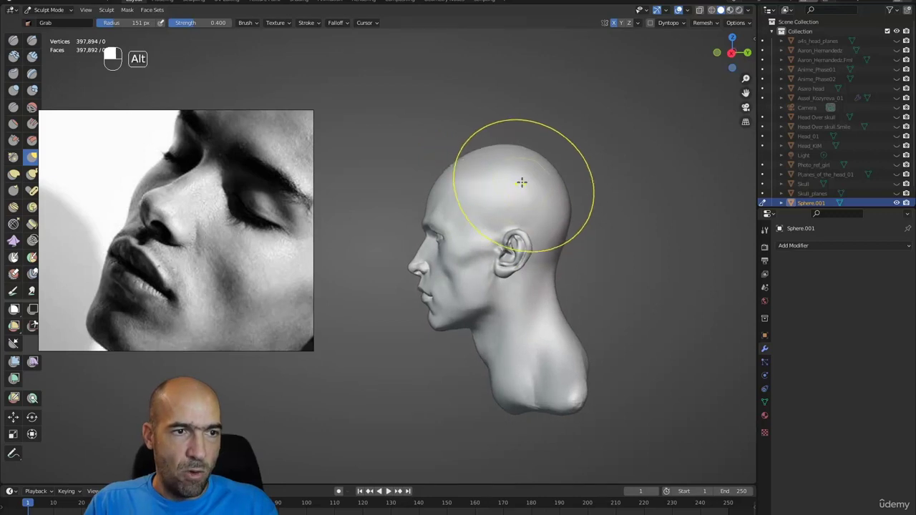
middle_click_drag(511, 148, 507, 151)
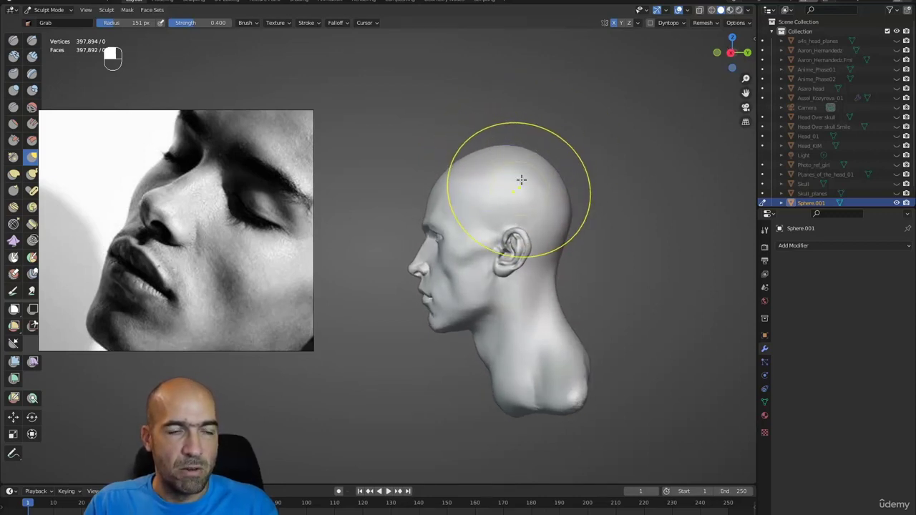
mouse_move(495, 176)
middle_mouse_down()
mouse_move(544, 176)
mouse_move(497, 177)
middle_mouse_up()
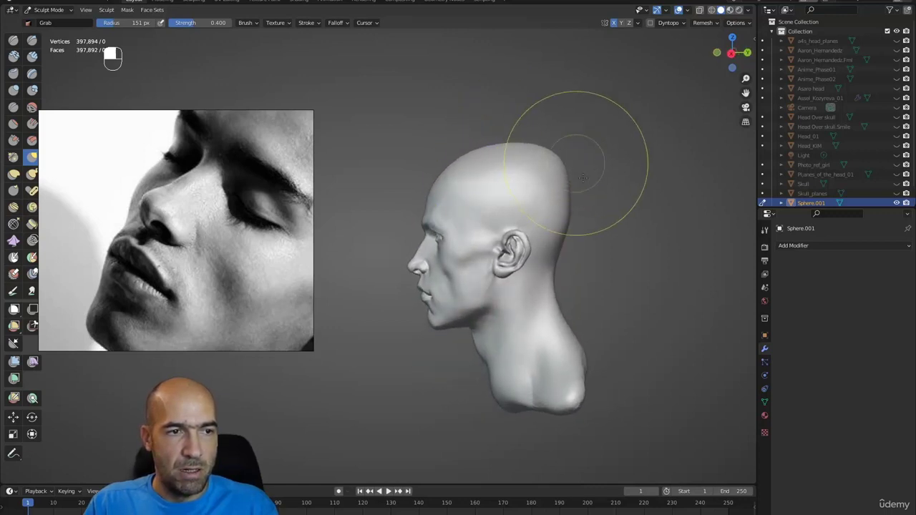
- Undo the last Grab stroke and refine the cranium's outline from front and three-quarter views
middle_click_drag(583, 178, 683, 190, "alt")
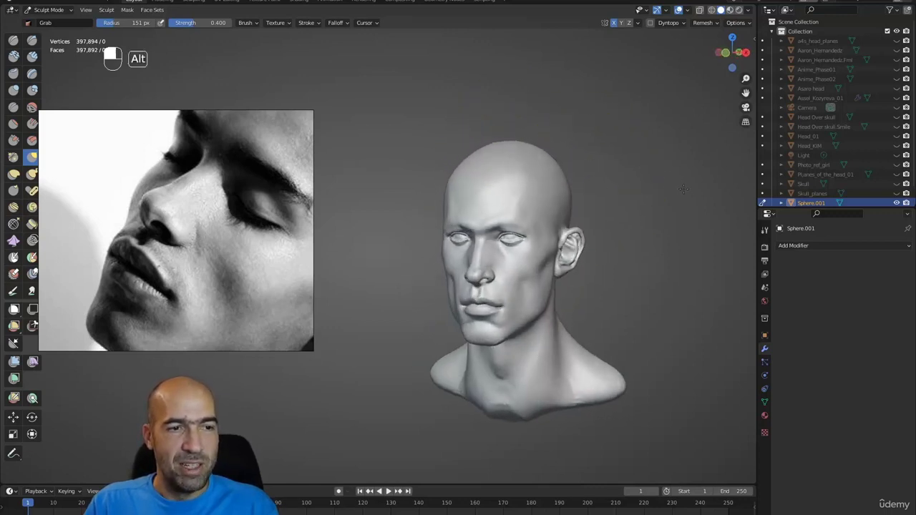
left_click_drag(684, 189, 659, 153, "alt")
key("ctrl+z")
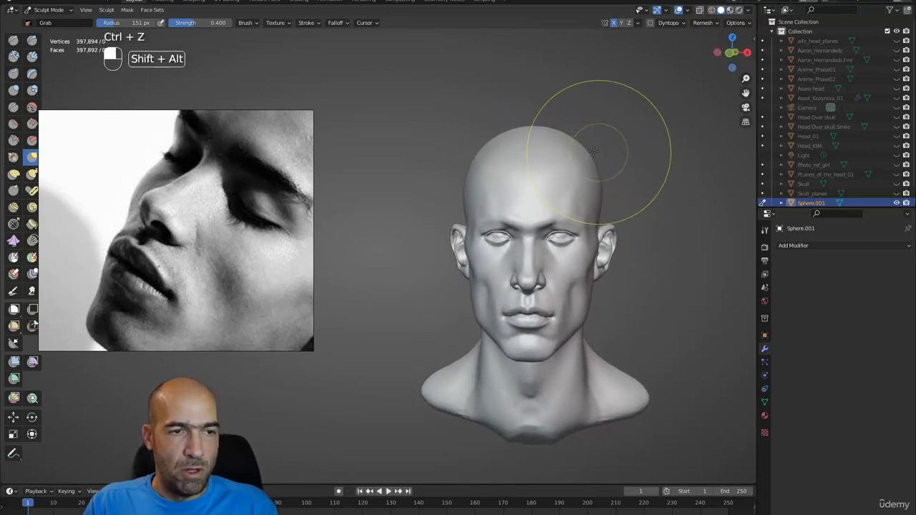
mouse_move(594, 150)
left_mouse_down("alt+shift")
mouse_move(565, 153)
mouse_move(614, 181)
mouse_move(605, 195)
left_mouse_up("alt+shift")
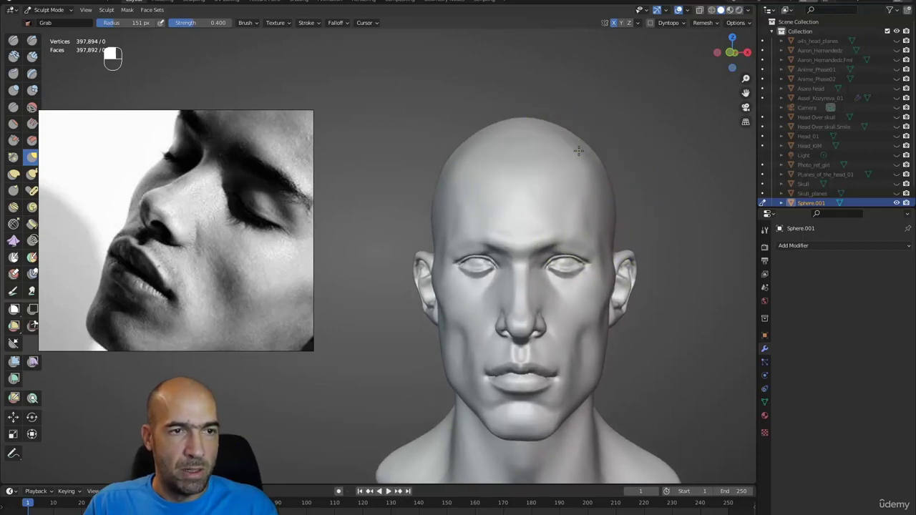
mouse_move(529, 124)
left_mouse_down("ctrl+alt")
mouse_move(581, 190)
mouse_move(541, 191)
mouse_move(531, 180)
mouse_move(565, 154)
mouse_move(566, 176)
mouse_move(544, 186)
mouse_move(519, 171)
left_mouse_up("ctrl+alt")
key("KP_1")
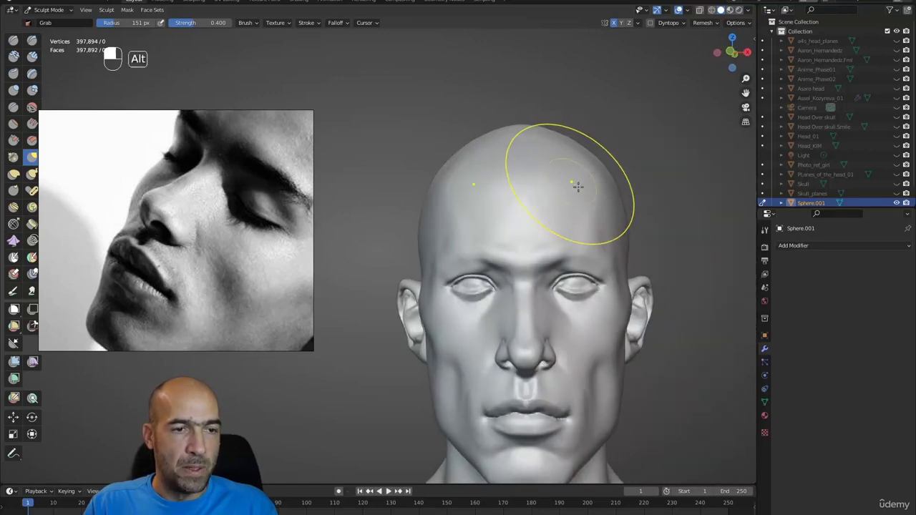
left_click_drag(578, 187, 575, 211, "ctrl+alt")
mouse_move(575, 212)
left_mouse_down("alt")
mouse_move(574, 230)
mouse_move(559, 233)
mouse_move(572, 201)
left_mouse_up("alt")
mouse_move(573, 200)
left_mouse_down("alt+shift")
mouse_move(535, 209)
mouse_move(551, 219)
mouse_move(585, 194)
left_mouse_up("alt+shift")
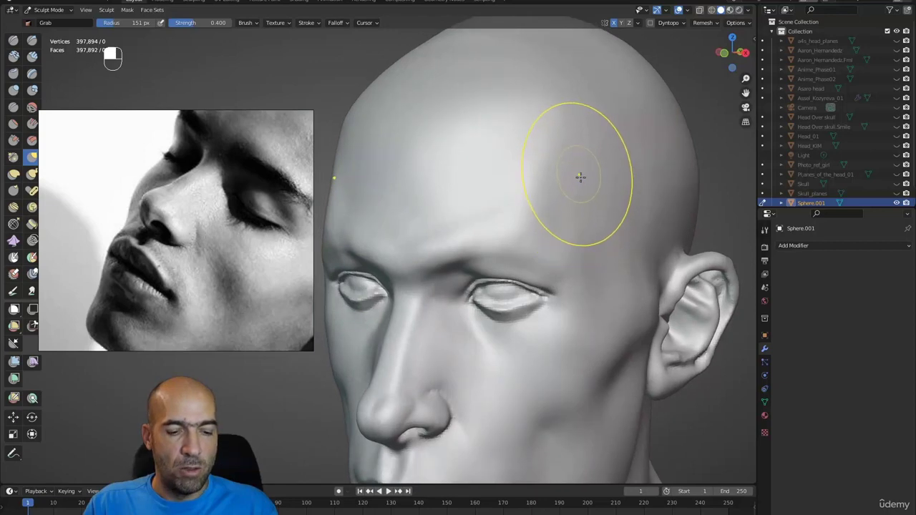
- Flatten the planes of the forehead and temple with Scrape/Peaks at a 151 px radius
key("3")
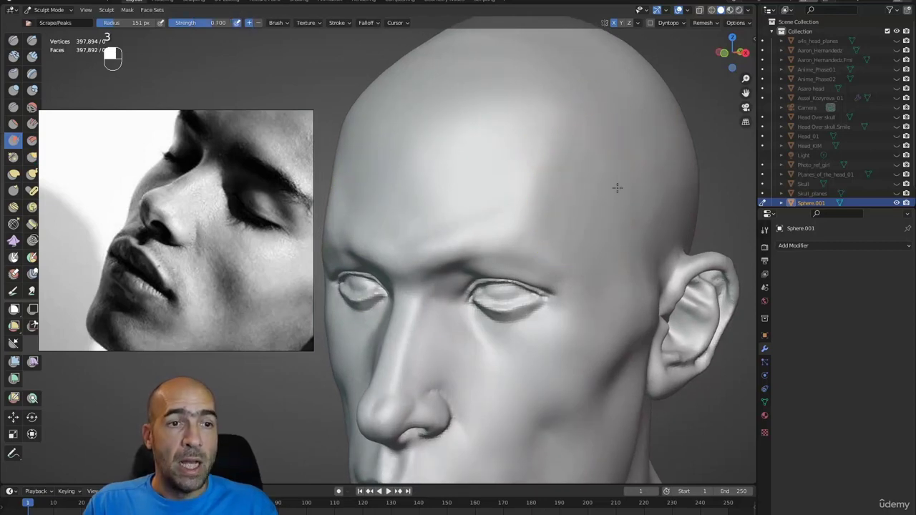
mouse_move(633, 229)
left_mouse_down("alt")
mouse_move(621, 263)
mouse_move(595, 161)
left_mouse_up("alt")
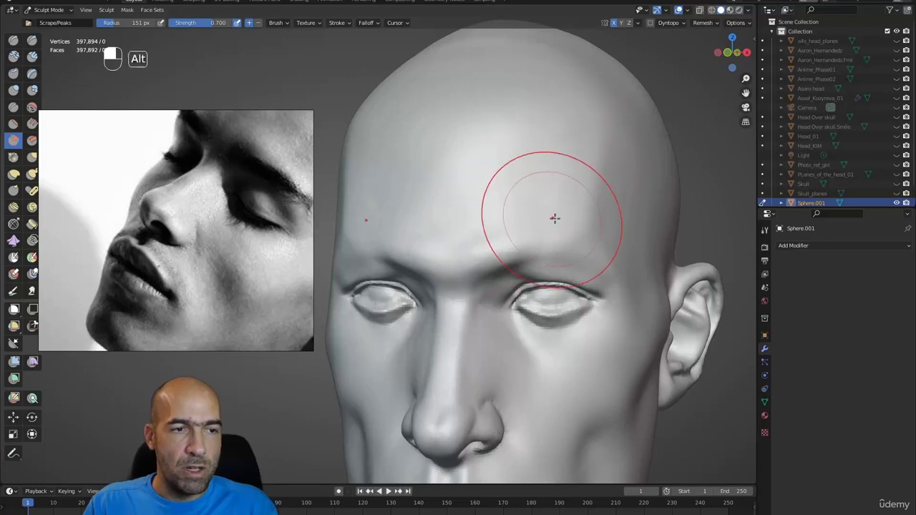
left_click_drag(554, 217, 529, 220, "alt")
- Define the brow ridge with inverted Draw Sharp strokes at an 87 px radius and smooth the forehead above it
key("2")
key("1")
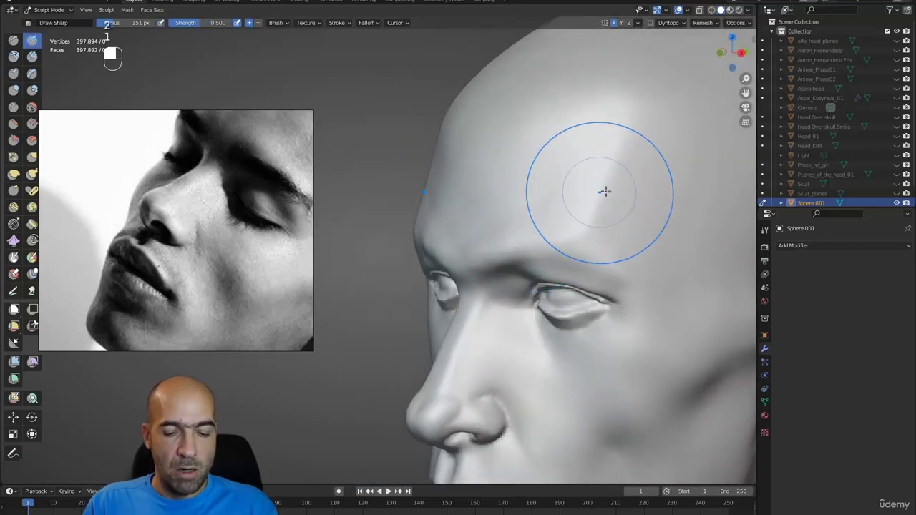
key("bracketleft")
key("bracketleft")
key("bracketleft")
key("bracketleft")
key("bracketleft")
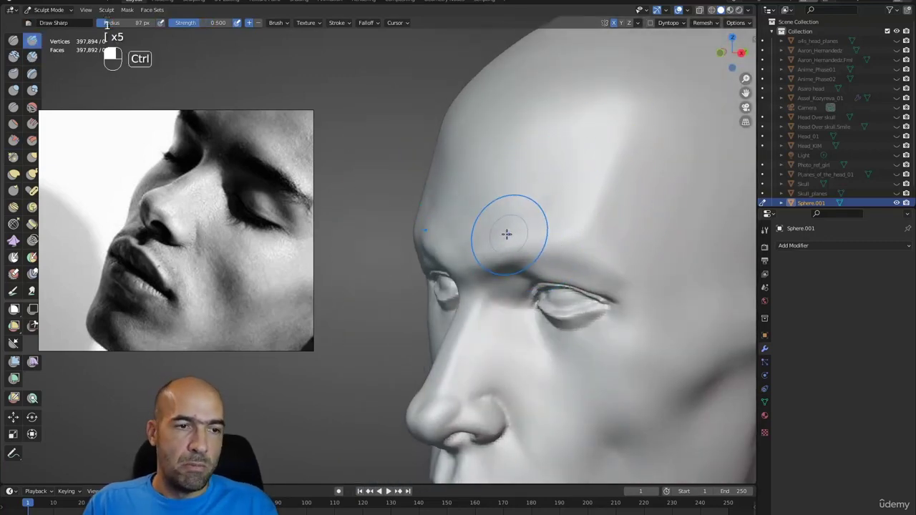
left_click_drag(599, 231, 610, 238, "ctrl")
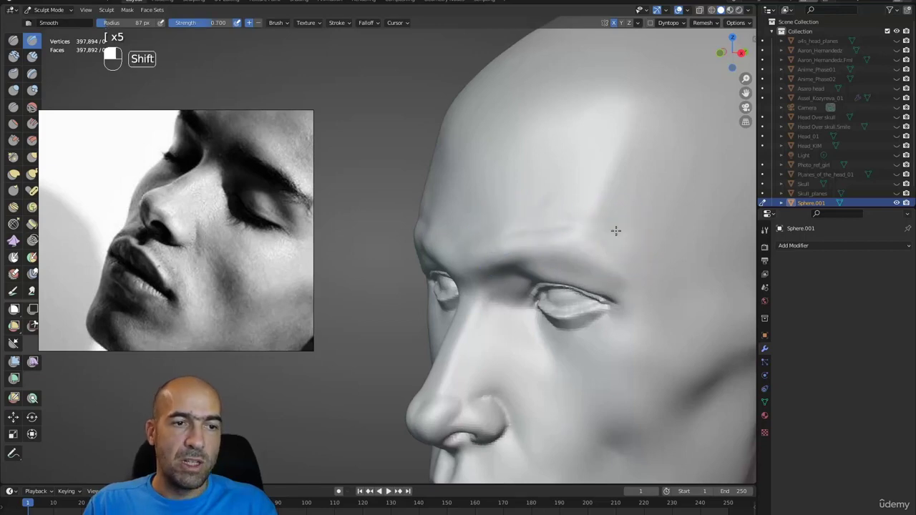
left_click_drag(529, 225, 528, 211, "shift")
- Build up the inner end of the brow with Clay Strips and smooth it along the brow ridge
left_click_drag(471, 239, 489, 240, "alt")
key("2")
left_click_drag(468, 232, 460, 264)
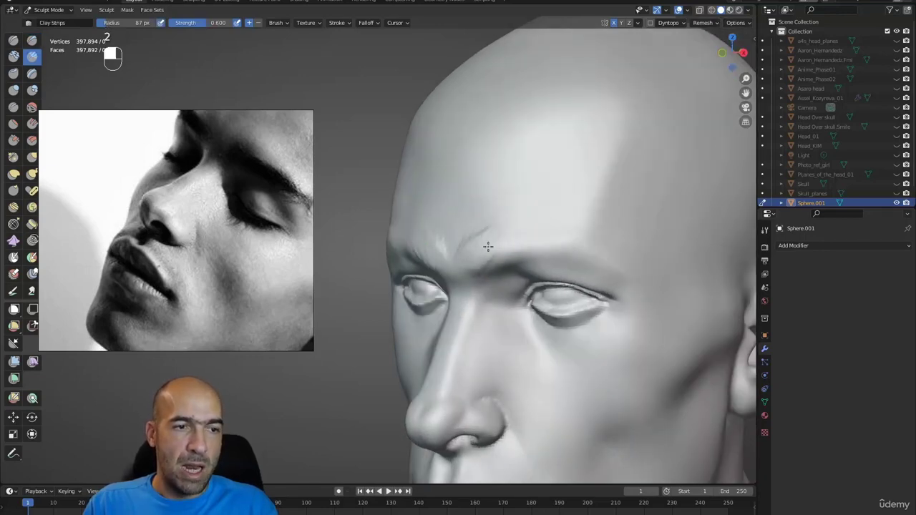
mouse_move(528, 231)
left_mouse_down("shift")
mouse_move(493, 231)
mouse_move(490, 241)
mouse_move(548, 283)
mouse_move(592, 261)
left_mouse_up("shift")
- Refine the mouth corner with Draw Sharp at an 87 px radius and smooth the area around it
left_click_drag(552, 304, 555, 252, "alt+shift")
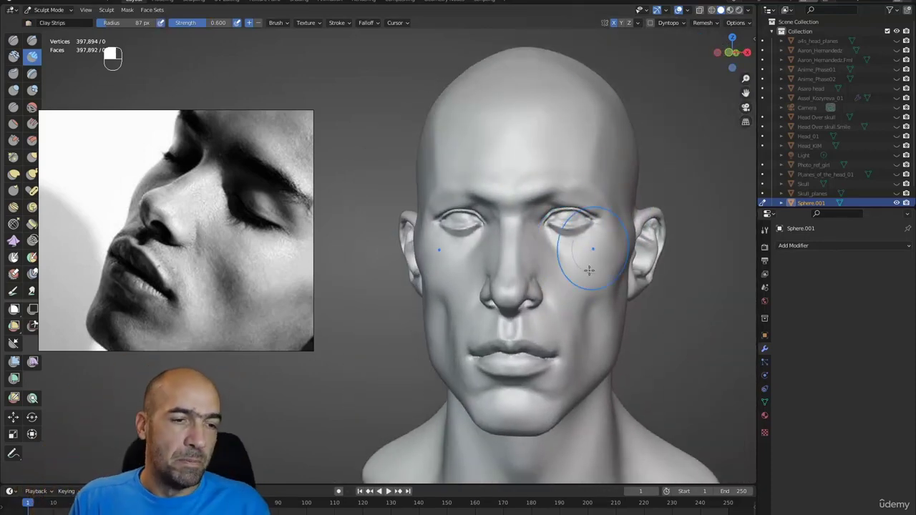
mouse_move(589, 266)
left_mouse_down("alt+shift")
mouse_move(533, 176)
mouse_move(522, 245)
mouse_move(527, 286)
mouse_move(521, 280)
mouse_move(560, 244)
mouse_move(458, 239)
left_mouse_up("alt+shift")
left_click_drag(517, 265, 545, 272, "alt")
key("1")
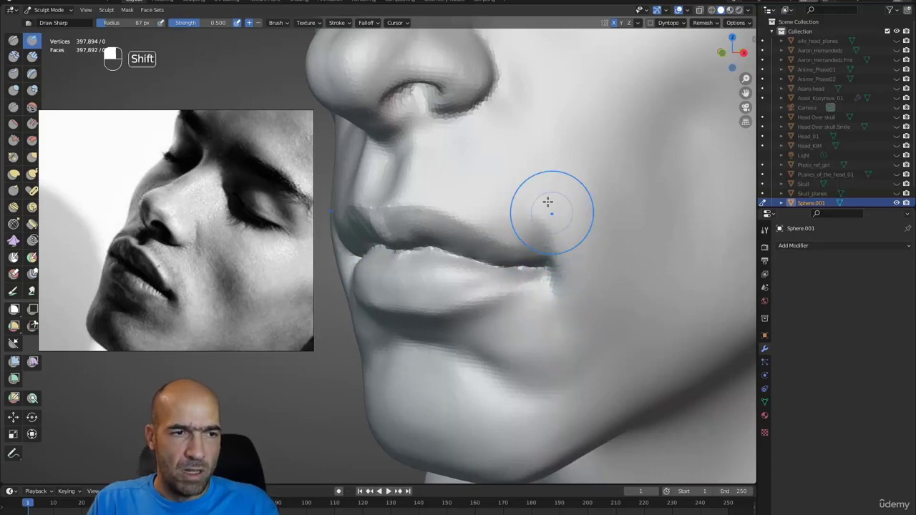
- Pull the tragus backward over the ear opening with Grab at a 63 px radius
mouse_move(577, 286)
left_mouse_down("ctrl+alt")
mouse_move(551, 293)
mouse_move(577, 284)
mouse_move(502, 275)
mouse_move(560, 268)
mouse_move(565, 280)
mouse_move(559, 256)
mouse_move(601, 244)
mouse_move(583, 255)
left_mouse_up("ctrl+alt")
key("g")
key("bracketleft")
key("bracketleft")
key("bracketleft")
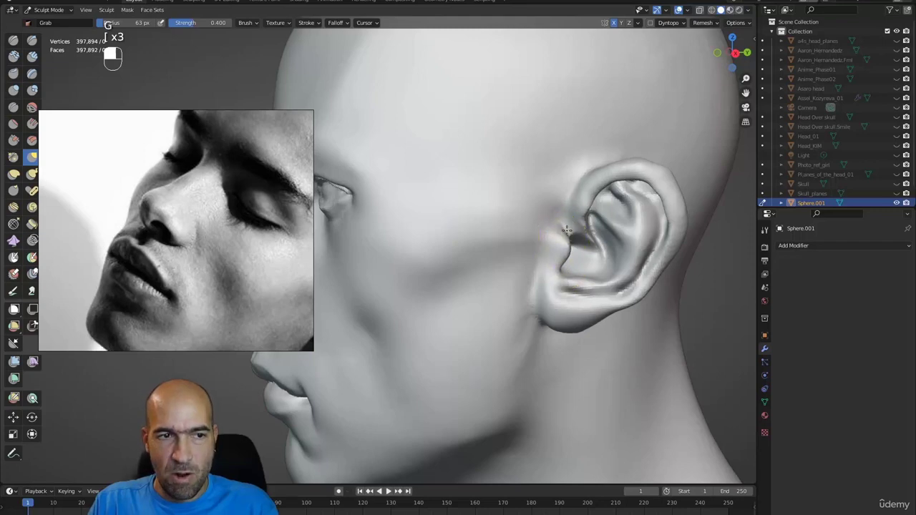
mouse_move(567, 231)
left_mouse_down()
mouse_move(573, 244)
mouse_move(593, 248)
mouse_move(589, 217)
mouse_move(592, 233)
left_mouse_up()
- Refine the ear's inner folds and lobe with Draw Sharp at a 63 px radius and smooth the jaw beside the lobe
key("6")
mouse_move(599, 236)
left_mouse_down("alt")
mouse_move(613, 222)
mouse_move(584, 237)
mouse_move(587, 230)
mouse_move(601, 236)
left_mouse_up("alt")
key("1")
left_click_drag(590, 209, 612, 243, "shift")
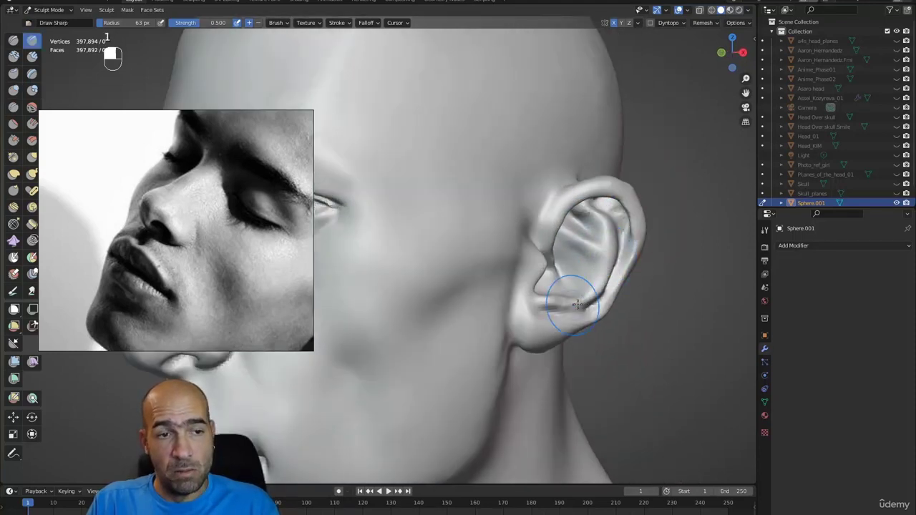
left_click_drag(590, 305, 527, 316, "ctrl")
scroll(501, 310, "down", 1)
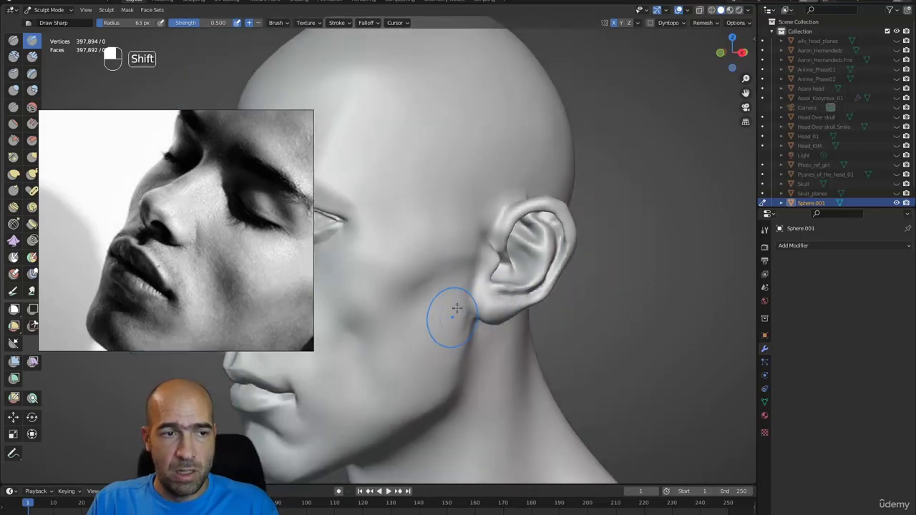
mouse_move(455, 313)
left_mouse_down("shift")
mouse_move(458, 360)
mouse_move(467, 328)
left_mouse_up("shift")
- Examine the whole head and browse the reference board for a close-up profile photo of an ear and jaw
left_click_drag(456, 389, 482, 381, "ctrl+alt")
left_click_drag(481, 382, 592, 316, "alt+shift")
scroll(251, 289, "down", 3)
middle_click_drag(250, 289, 220, 235)
scroll(237, 249, "up", 2)
scroll(229, 303, "down", 5)
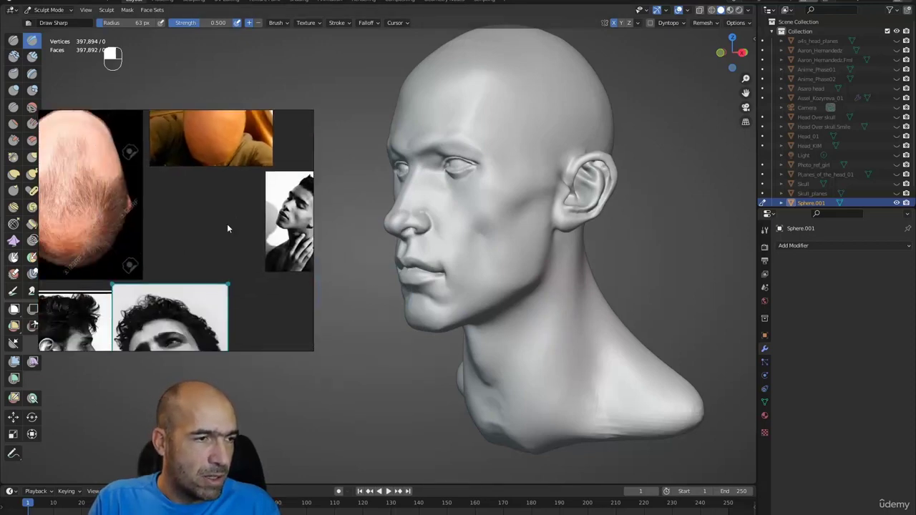
scroll(108, 301, "up", 2)
scroll(136, 258, "up", 5)
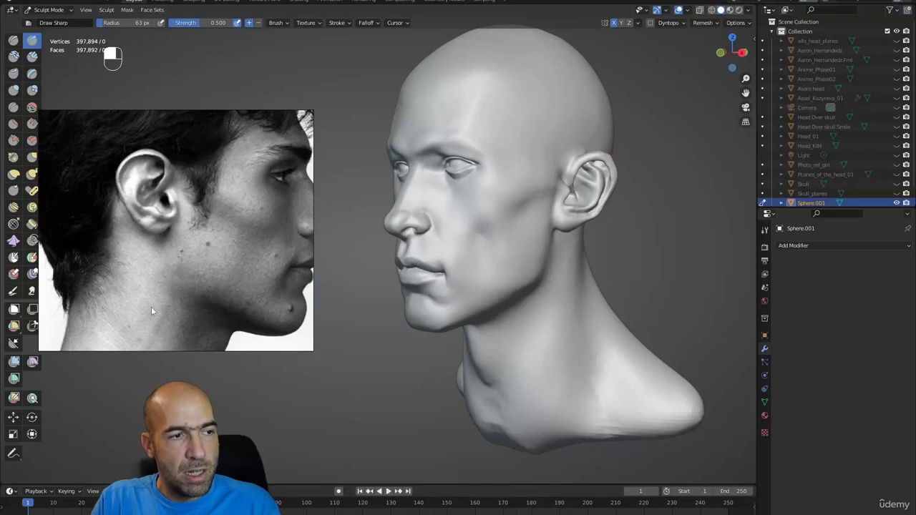
left_click_drag(646, 268, 806, 281, "alt")
left_click_drag(638, 286, 653, 282, "alt")
key("1")
mouse_move(527, 213)
left_mouse_down("ctrl")
mouse_move(544, 308)
mouse_move(578, 349)
mouse_move(600, 337)
mouse_move(564, 315)
left_mouse_up("ctrl")
key("ctrl+z")
key("ctrl+z")
key("ctrl+z")
- Build up the rear jaw edge below the earlobe with Clay Strips at a 63 px radius and smooth it
mouse_move(565, 314)
left_mouse_down("ctrl+alt")
mouse_move(549, 307)
mouse_move(551, 242)
mouse_move(479, 252)
left_mouse_up("ctrl+alt")
key("2")
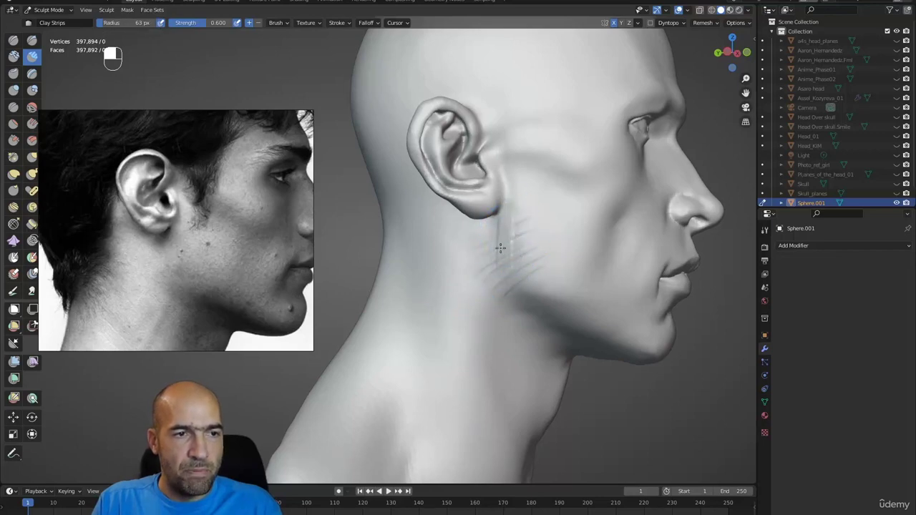
mouse_move(502, 233)
left_mouse_down()
mouse_move(506, 284)
mouse_move(533, 319)
left_mouse_up()
mouse_move(499, 218)
left_mouse_down()
mouse_move(499, 269)
mouse_move(520, 260)
left_mouse_up()
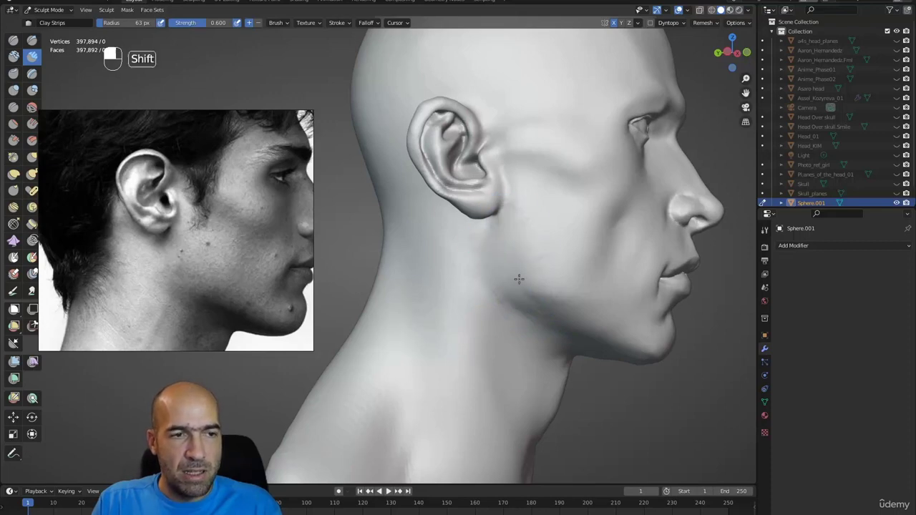
- Add Clay Strips volume over the jaw muscle between jaw angle and cheek, and smooth it into the face
mouse_move(609, 278)
left_mouse_down("alt")
mouse_move(536, 289)
mouse_move(557, 268)
left_mouse_up("alt")
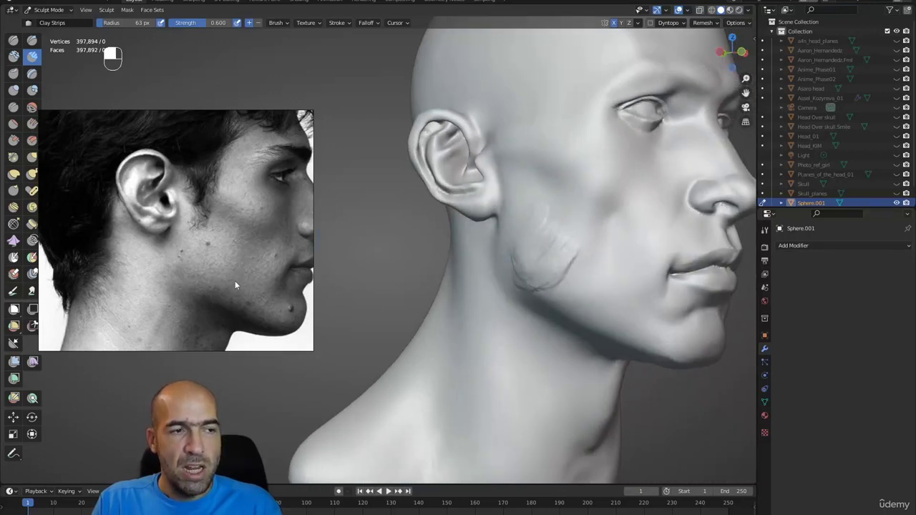
mouse_move(564, 253)
left_mouse_down()
mouse_move(573, 223)
mouse_move(551, 215)
left_mouse_up()
left_click_drag(565, 285, 576, 282, "shift")
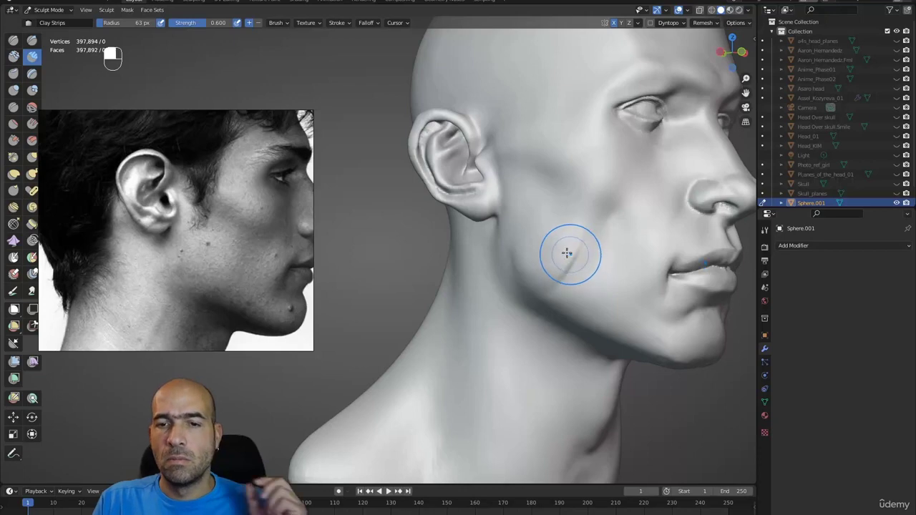
left_click_drag(557, 259, 587, 237)
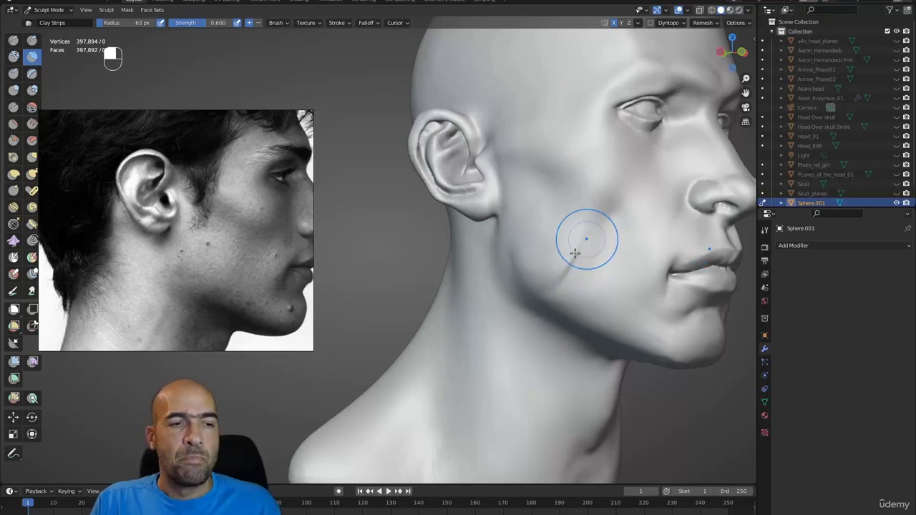
- Adjust the jaw's side contour below the ear with Grab at a 94 px radius from front and three-quarter views
mouse_move(525, 284)
middle_mouse_down("alt")
mouse_move(532, 260)
mouse_move(527, 278)
mouse_move(510, 284)
middle_mouse_up("alt")
key("g")
key("g")
key("g")
key("g")
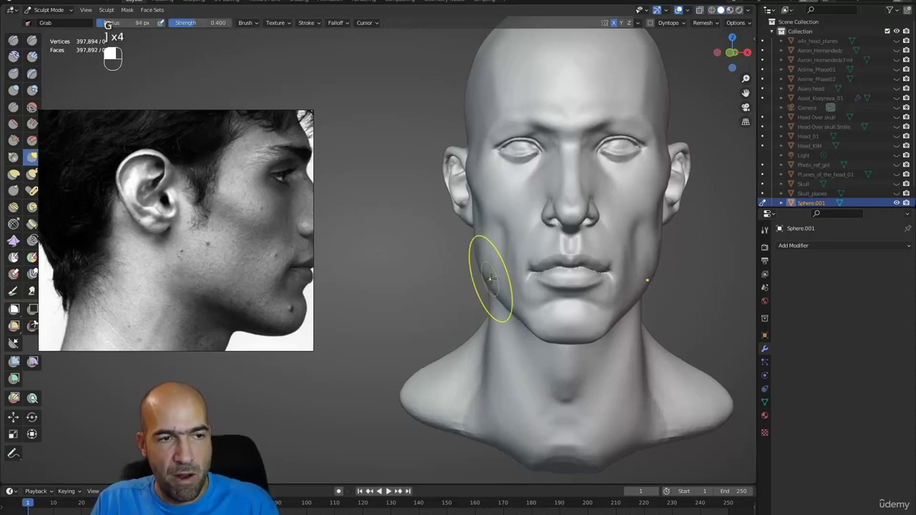
middle_click_drag(495, 276, 503, 269, "alt")
left_click_drag(504, 269, 503, 262, "ctrl+alt")
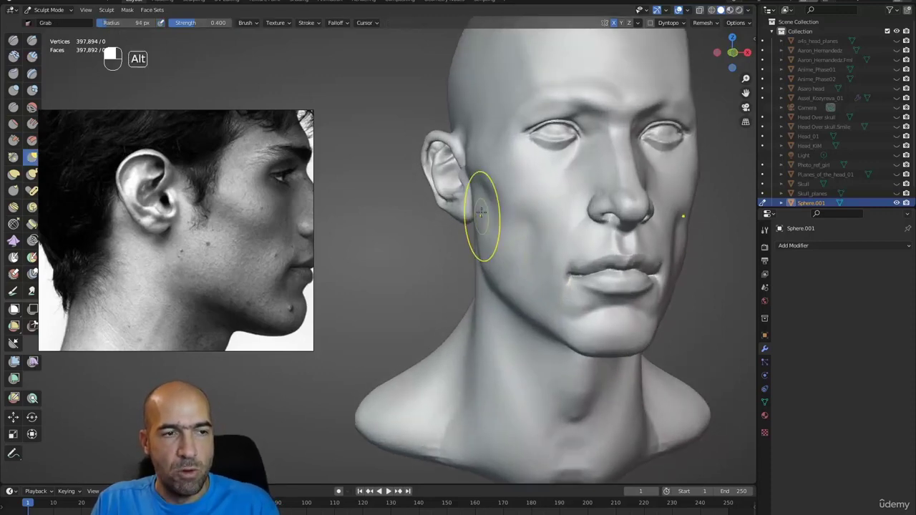
left_click_drag(483, 215, 482, 206)
mouse_move(501, 240)
left_mouse_down("alt")
mouse_move(469, 269)
mouse_move(443, 330)
mouse_move(452, 368)
left_mouse_up("alt")
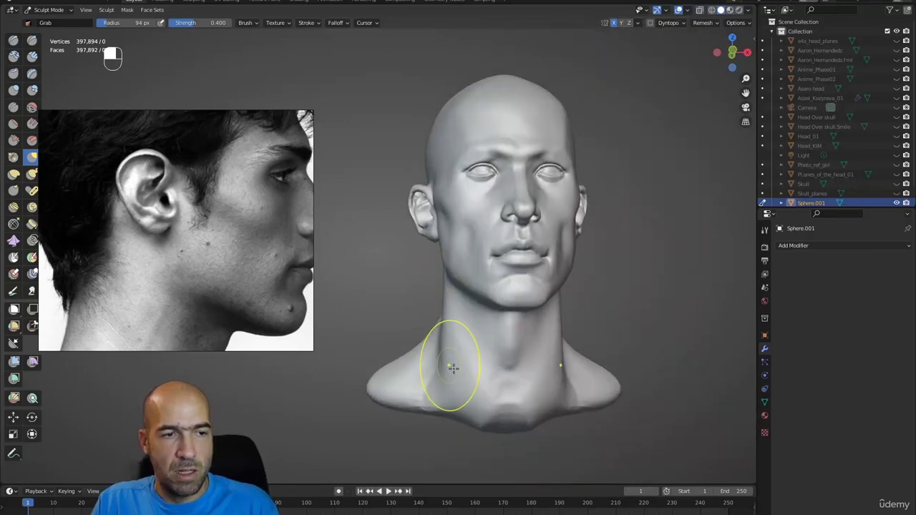
- Carve a crisp brow line above the eye from the inner brow outward with Draw Sharp at a 38 px radius
left_click_drag(513, 312, 505, 324, "alt")
mouse_move(506, 324)
left_mouse_down("ctrl+alt")
mouse_move(512, 339)
mouse_move(460, 343)
mouse_move(475, 327)
mouse_move(487, 279)
left_mouse_up("ctrl+alt")
left_click_drag(487, 279, 491, 315, "alt+shift")
mouse_move(491, 315)
left_mouse_down("alt")
mouse_move(520, 267)
mouse_move(535, 265)
mouse_move(463, 326)
mouse_move(501, 277)
left_mouse_up("alt")
mouse_move(502, 276)
left_mouse_down("alt+shift")
mouse_move(534, 262)
mouse_move(534, 240)
left_mouse_up("alt+shift")
left_click_drag(522, 244, 532, 247, "alt")
key("2")
key("bracketleft")
key("bracketleft")
key("bracketleft")
key("bracketleft")
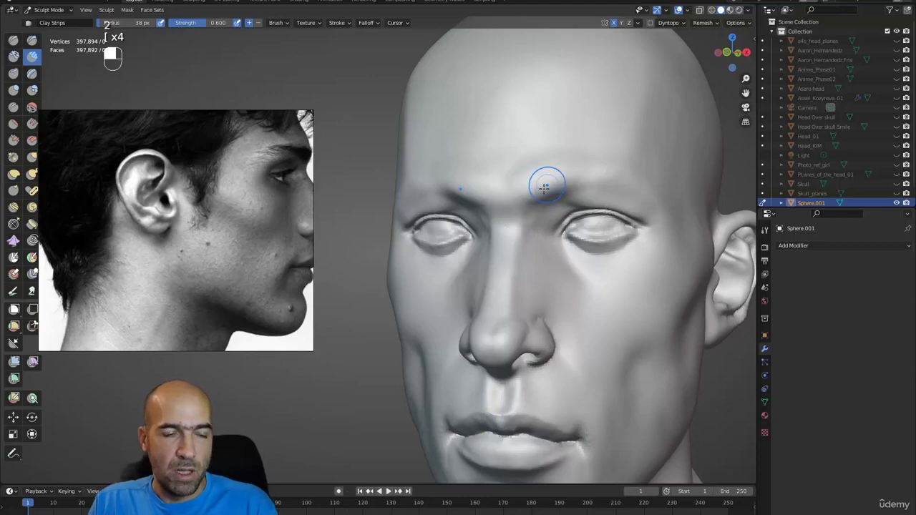
key("1")
mouse_move(555, 190)
left_mouse_down()
mouse_move(631, 177)
mouse_move(615, 180)
mouse_move(642, 200)
left_mouse_up()
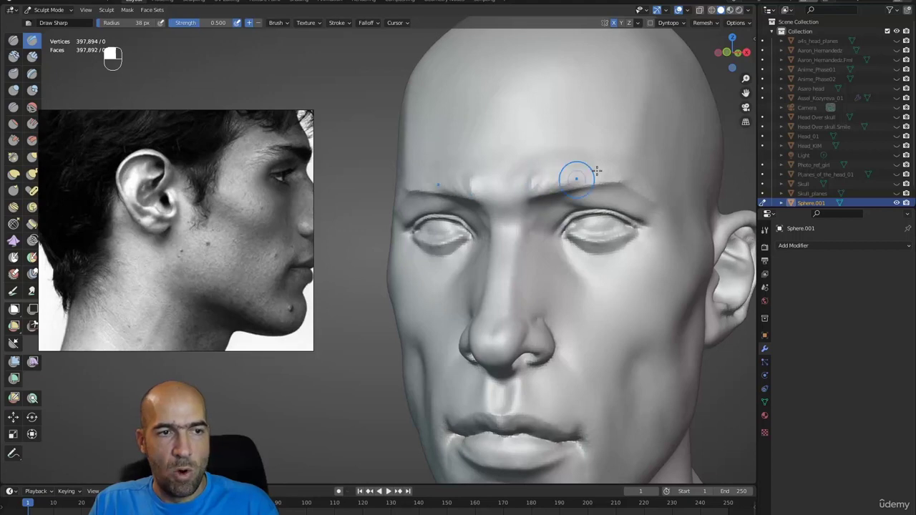
left_click_drag(614, 173, 682, 200)
- Adjust the brow line above the eyes with Grab at a 62 px radius from the front view
left_click_drag(682, 200, 552, 222, "ctrl+alt")
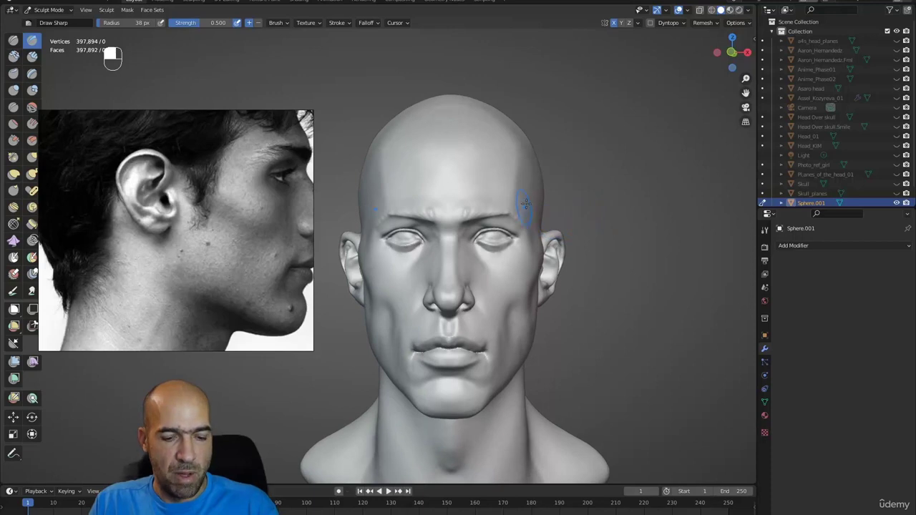
key("g")
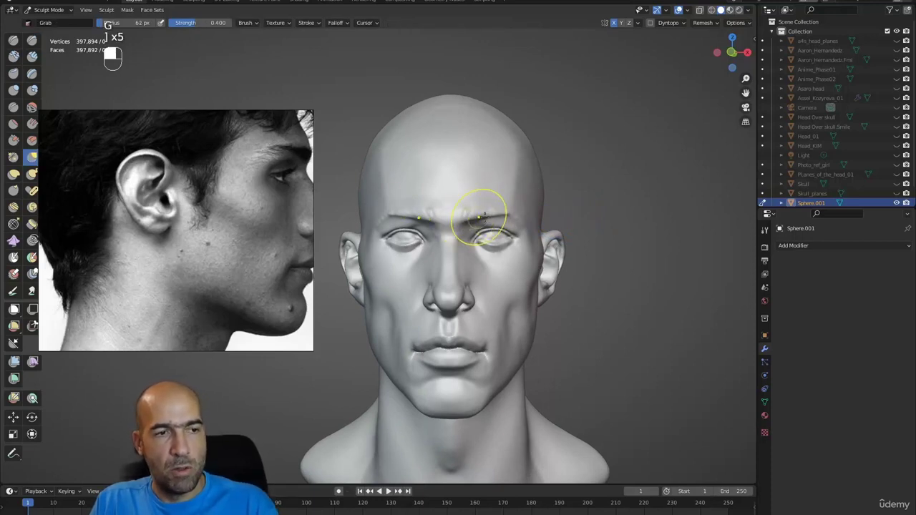
left_click_drag(489, 219, 475, 247, "alt")
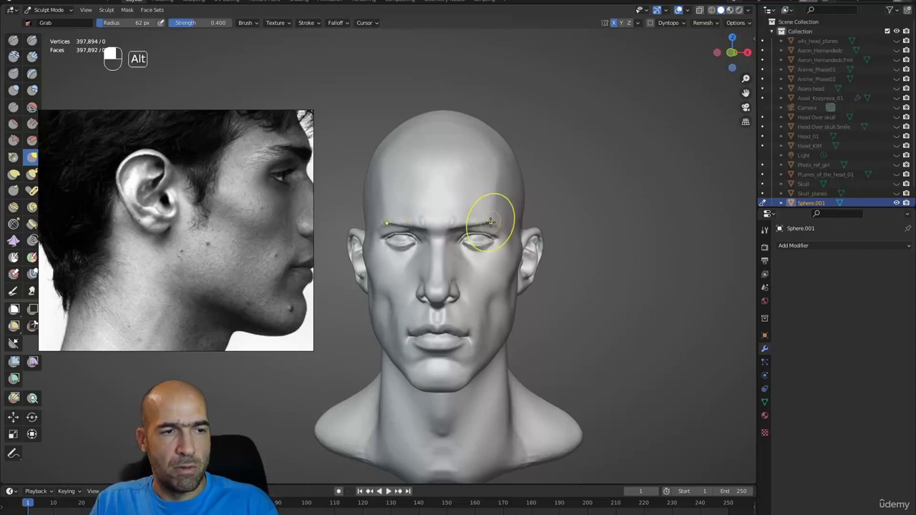
left_click_drag(491, 222, 622, 174, "alt")
scroll(580, 231, "down", 2)
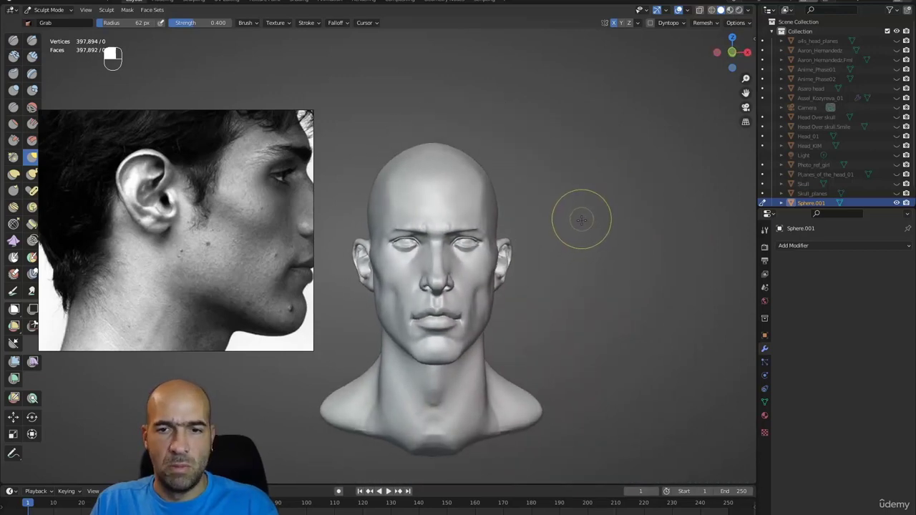
- Shape the cheek beside the nose wing with Grab from a three-quarter view, starting at an 83 px radius
left_click_drag(548, 274, 542, 241, "ctrl+alt")
left_click_drag(555, 327, 524, 249, "alt+shift")
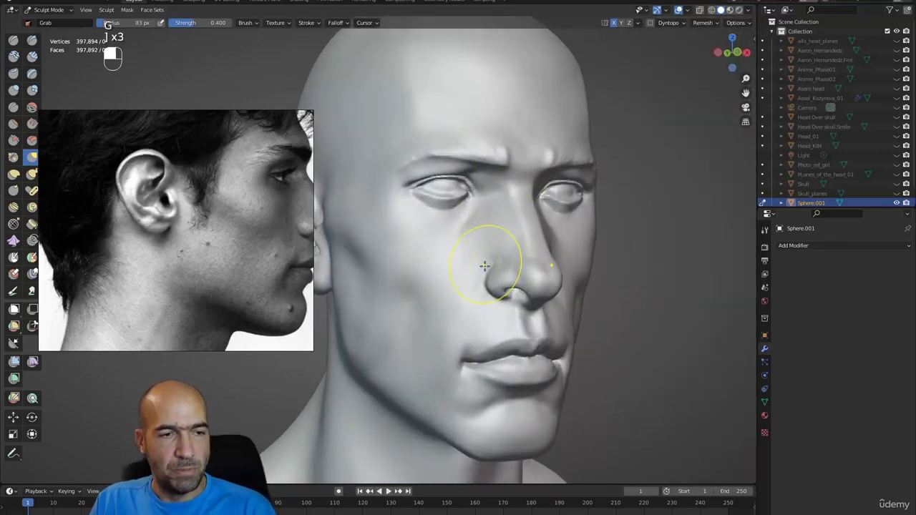
key("bracketright")
key("bracketright")
mouse_move(497, 371)
left_mouse_down("alt")
mouse_move(549, 368)
mouse_move(450, 385)
mouse_move(429, 365)
left_mouse_up("alt")
- Lay Clay Strips at a 102 px radius along the cheek from nose wing to mouth corner, and smooth the strokes
key("1")
left_click_drag(438, 296, 477, 289, "alt")
key("2")
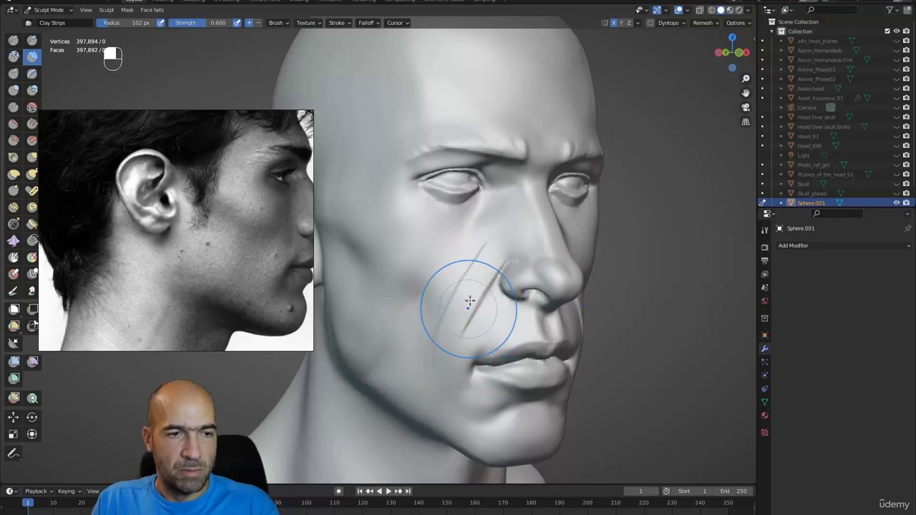
left_click_drag(465, 355, 487, 285, "alt+shift")
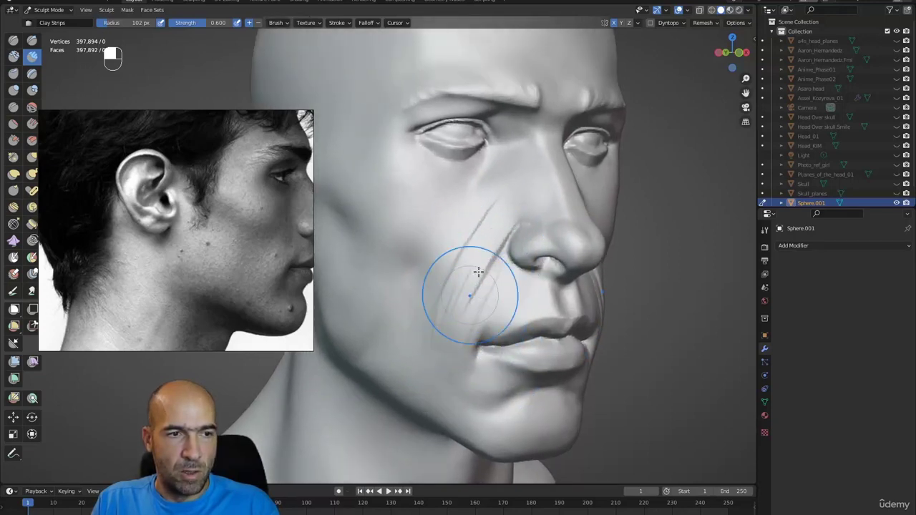
left_click_drag(441, 310, 468, 238, "shift")
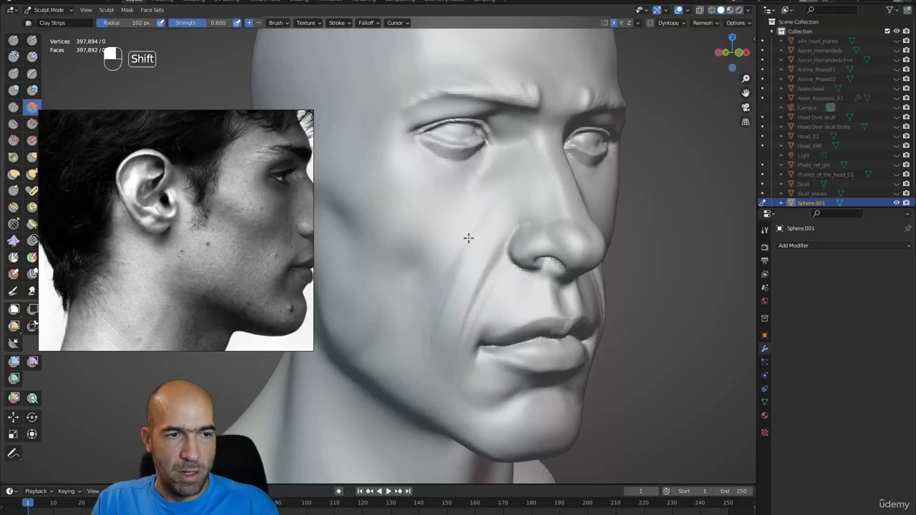
left_click_drag(439, 333, 424, 369, "shift")
left_click_drag(448, 337, 465, 304, "ctrl+alt")
- Define the nasolabial fold from the nose wing down past the mouth corner with inverted Draw Sharp at a 45 px radius
key("1")
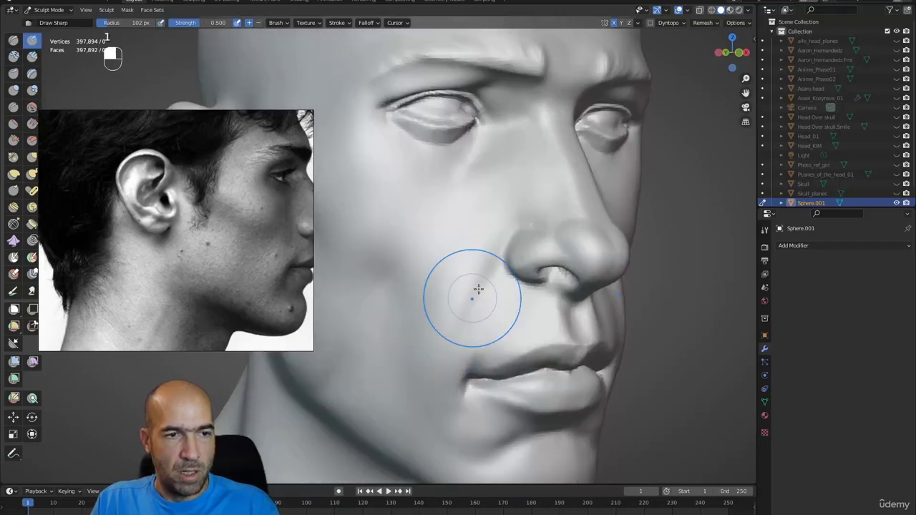
key("[")
key("[")
key("[")
key("[")
mouse_move(525, 226)
left_mouse_down("ctrl")
mouse_move(502, 246)
mouse_move(479, 293)
left_mouse_up("ctrl")
mouse_move(462, 329)
left_mouse_down("ctrl")
mouse_move(448, 360)
mouse_move(492, 319)
left_mouse_up("ctrl")
- Soften the nasolabial fold and mouth corner with Clay Strips at a 45 px radius and smoothing
key("2")
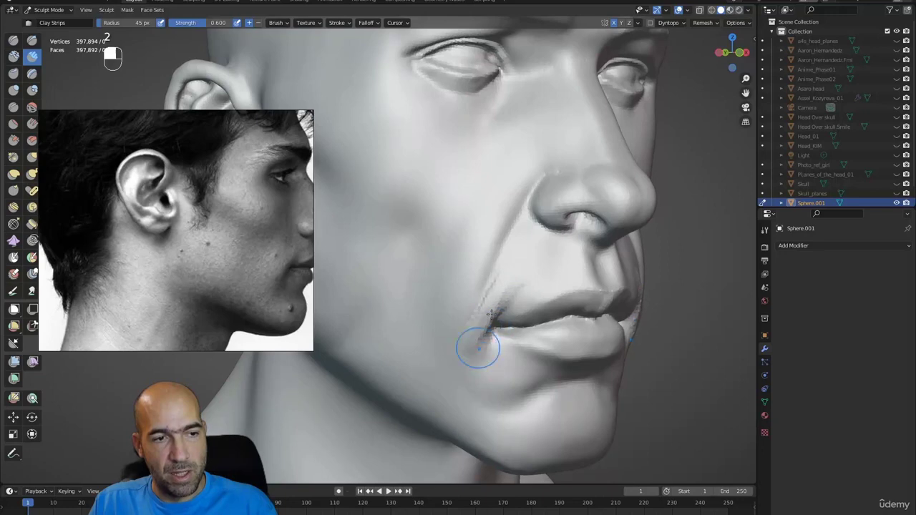
mouse_move(474, 340)
left_mouse_down("shift")
mouse_move(515, 268)
mouse_move(484, 332)
left_mouse_up("shift")
left_click_drag(478, 322, 483, 319, "alt")
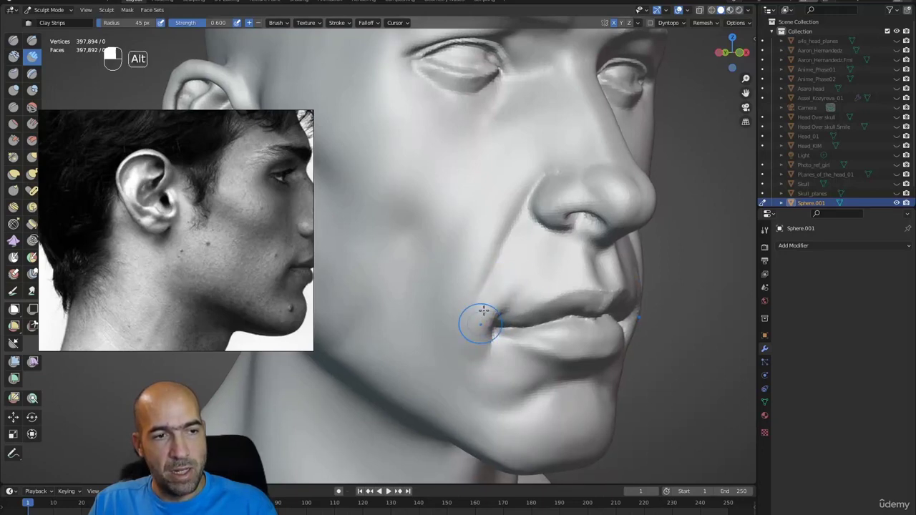
mouse_move(517, 235)
left_mouse_down()
mouse_move(485, 269)
mouse_move(479, 366)
left_mouse_up()
mouse_move(478, 362)
left_mouse_down("alt")
mouse_move(442, 351)
mouse_move(478, 345)
left_mouse_up("alt")
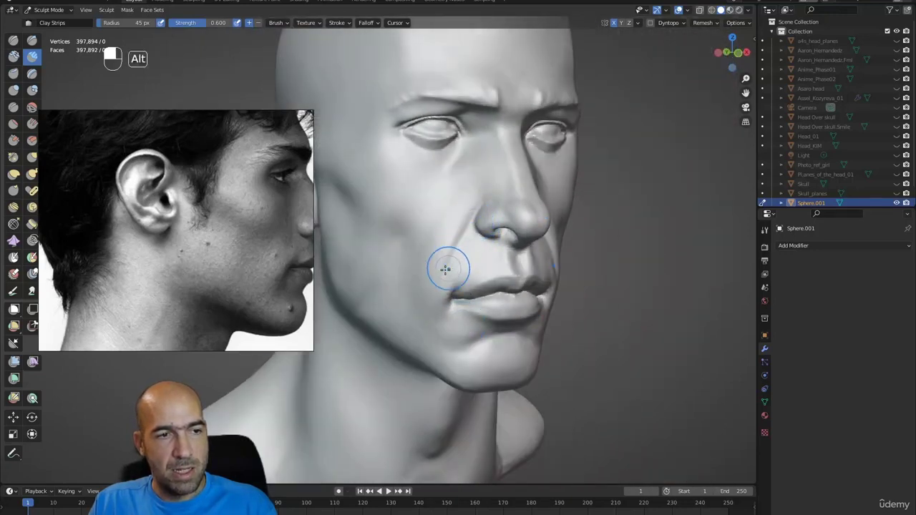
left_click_drag(445, 270, 465, 266, "alt")
mouse_move(477, 215)
left_mouse_down()
mouse_move(442, 298)
mouse_move(452, 266)
mouse_move(426, 310)
mouse_move(428, 294)
mouse_move(459, 294)
mouse_move(437, 306)
mouse_move(478, 255)
mouse_move(448, 262)
mouse_move(449, 245)
left_mouse_up()
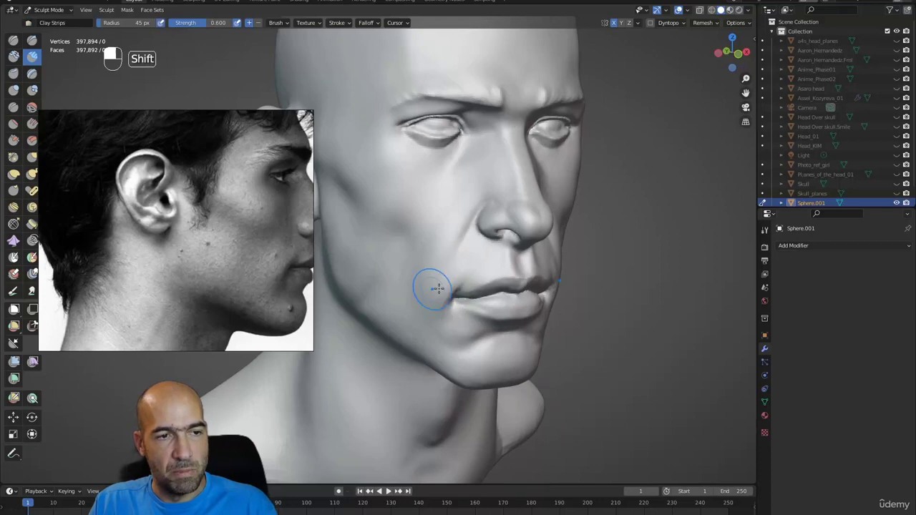
- Build up the area beneath the lower eyelid with Clay Strips at a 45 px radius and smooth it into the cheek
left_click_drag(433, 290, 388, 281, "alt")
mouse_move(388, 281)
left_mouse_down("ctrl+alt")
mouse_move(390, 305)
mouse_move(441, 256)
mouse_move(396, 275)
left_mouse_up("ctrl+alt")
left_click_drag(413, 230, 415, 247, "shift")
left_click_drag(413, 256, 407, 227, "alt")
left_click_drag(406, 226, 424, 236, "alt+shift")
left_click_drag(424, 237, 441, 220, "ctrl+alt")
left_click_drag(441, 221, 447, 250, "ctrl+alt")
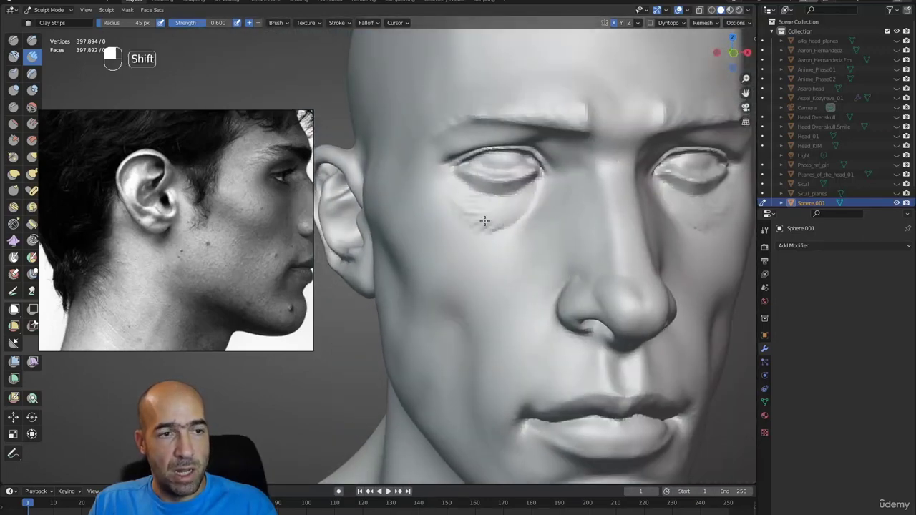
mouse_move(489, 218)
left_mouse_down("shift")
mouse_move(526, 216)
mouse_move(518, 251)
left_mouse_up("shift")
left_click_drag(494, 239, 461, 223, "alt")
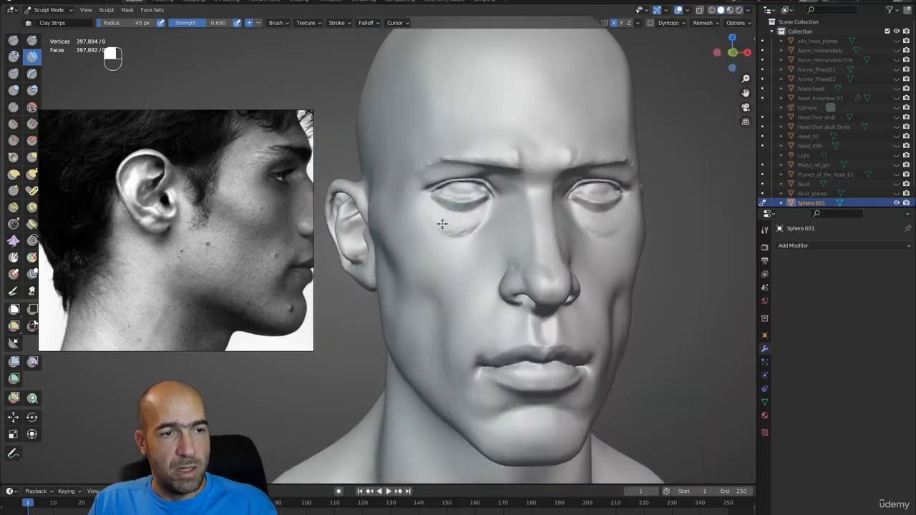
- Adjust the nose wings with Grab at a 67 px radius from the front view
left_click_drag(466, 243, 459, 270, "ctrl+alt")
mouse_move(459, 271)
left_mouse_down("alt")
mouse_move(424, 269)
mouse_move(436, 268)
mouse_move(436, 252)
mouse_move(454, 242)
mouse_move(429, 231)
mouse_move(420, 286)
left_mouse_up("alt")
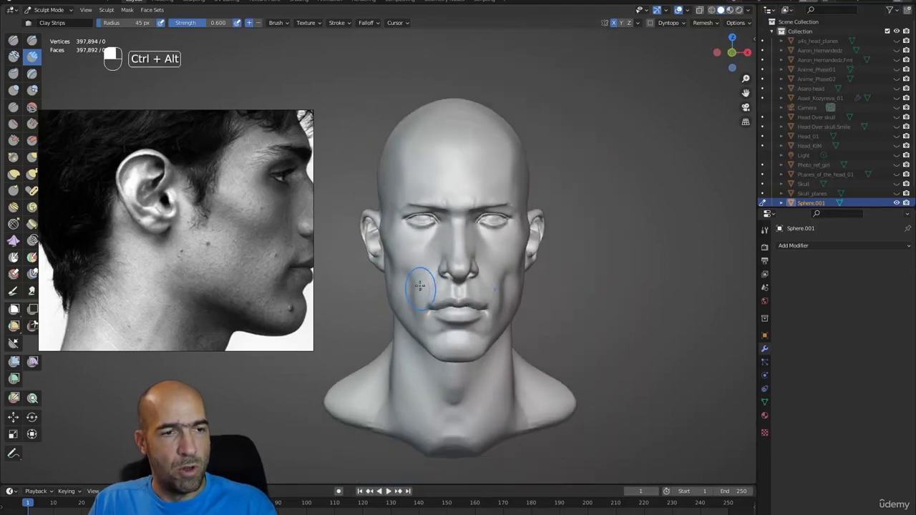
mouse_move(501, 266)
left_mouse_down("alt")
mouse_move(494, 277)
mouse_move(504, 246)
mouse_move(482, 247)
left_mouse_up("alt")
key("g")
key("bracketright")
key("bracketright")
key("bracketright")
key("bracketright")
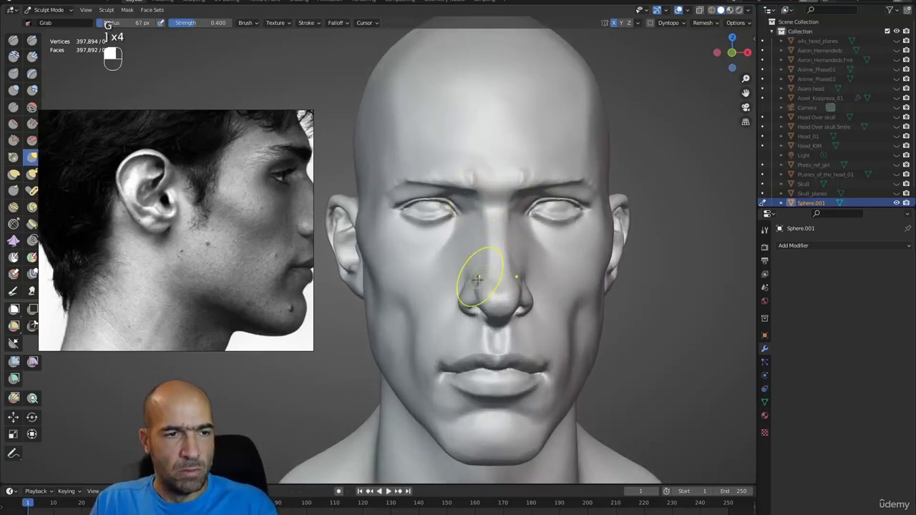
left_click_drag(485, 280, 476, 272, "ctrl+alt")
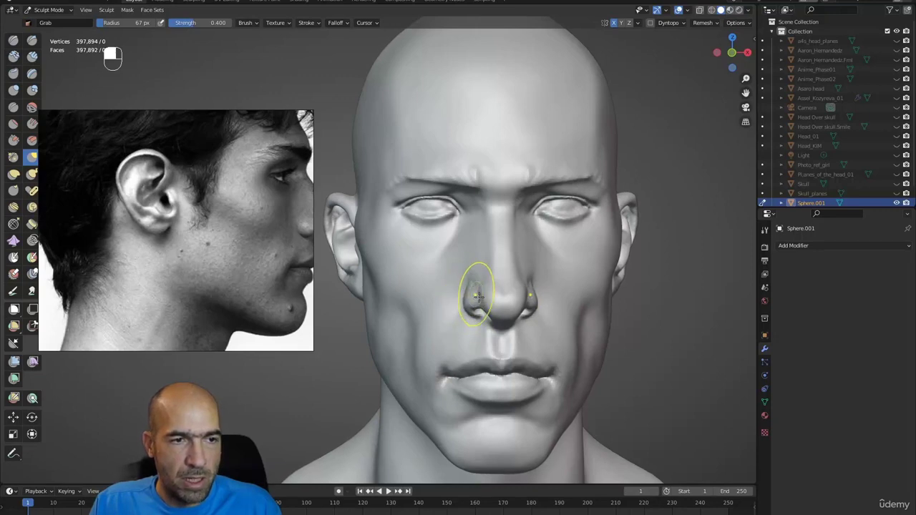
left_click_drag(480, 297, 519, 302, "ctrl+alt")
- Sketch the planes of the nose wings, sides, bridge and tip over the front view, and clear the sketch
key("ctrl+shift+7")
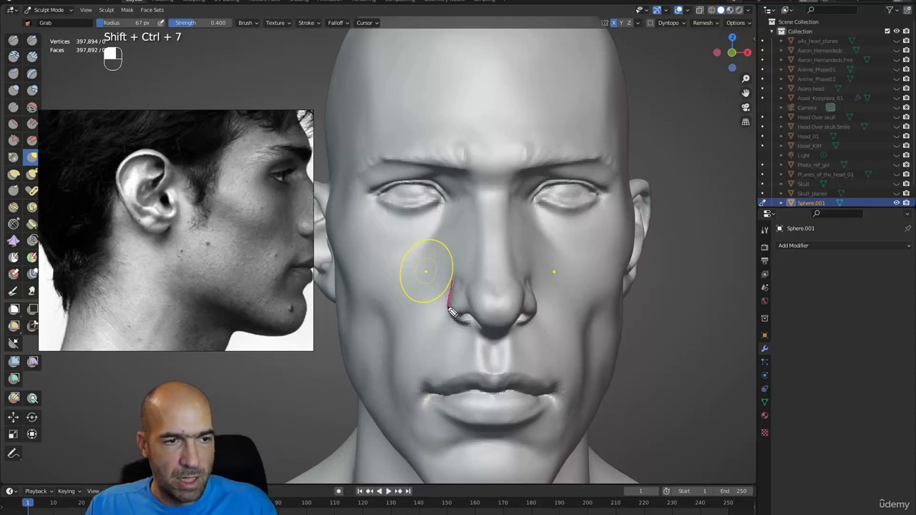
left_click_drag(453, 295, 452, 318)
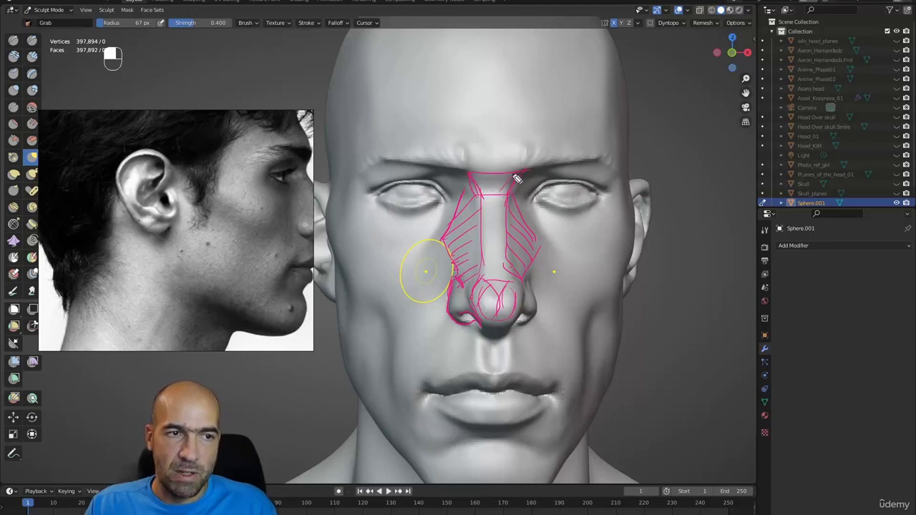
key("ctrl+shift+7")
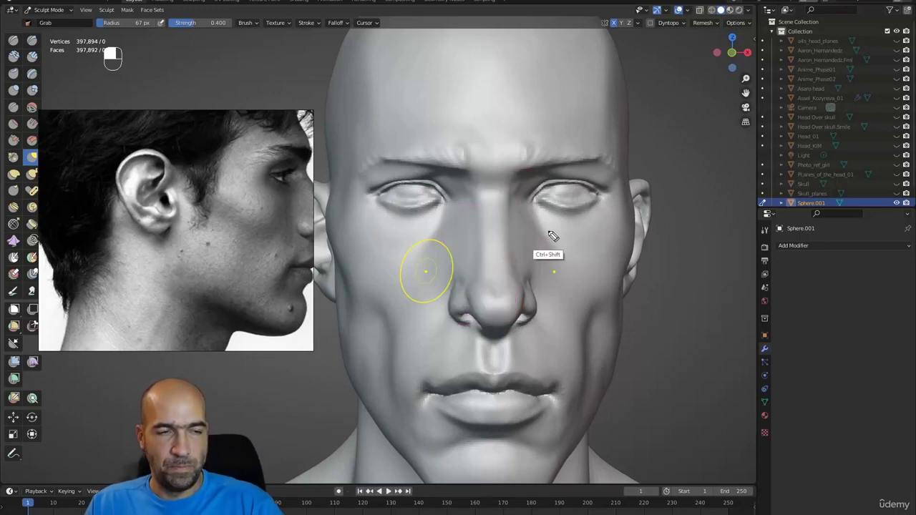
key("ctrl+shift+2")
- Flatten the planes around the nostril and nose tip with Scrape/Peaks at a 67 px radius
mouse_move(588, 315)
left_mouse_down("alt")
mouse_move(526, 286)
mouse_move(457, 283)
mouse_move(472, 284)
mouse_move(453, 302)
mouse_move(462, 333)
mouse_move(503, 328)
left_mouse_up("alt")
key("g")
left_click_drag(503, 351, 524, 301, "ctrl+alt")
key("3")
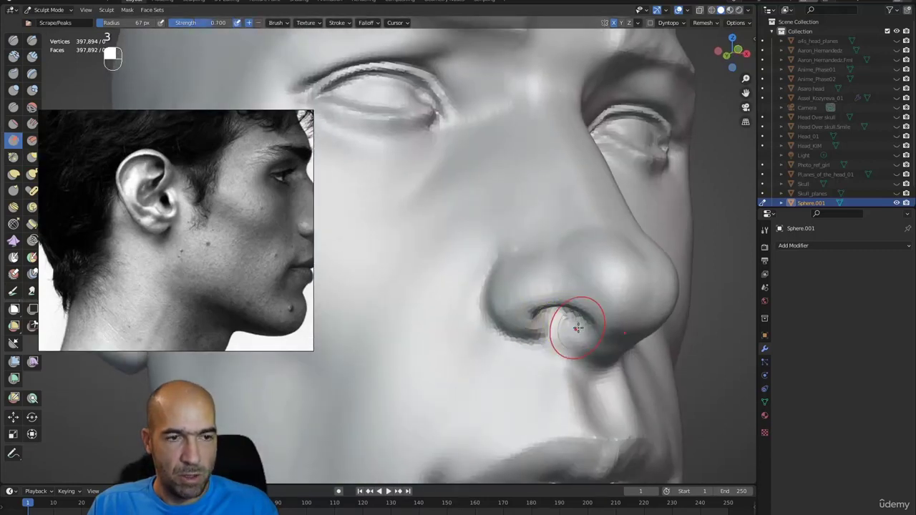
left_click_drag(579, 328, 621, 309)
left_click_drag(621, 309, 585, 303, "alt")
left_click_drag(603, 304, 609, 292)
mouse_move(603, 243)
left_mouse_down()
mouse_move(587, 241)
mouse_move(555, 303)
mouse_move(466, 303)
mouse_move(508, 262)
left_mouse_up()
- Adjust the mouth and lower-face profile with Grab at up to a 168 px radius from the side, undoing unwanted pulls
key("g")
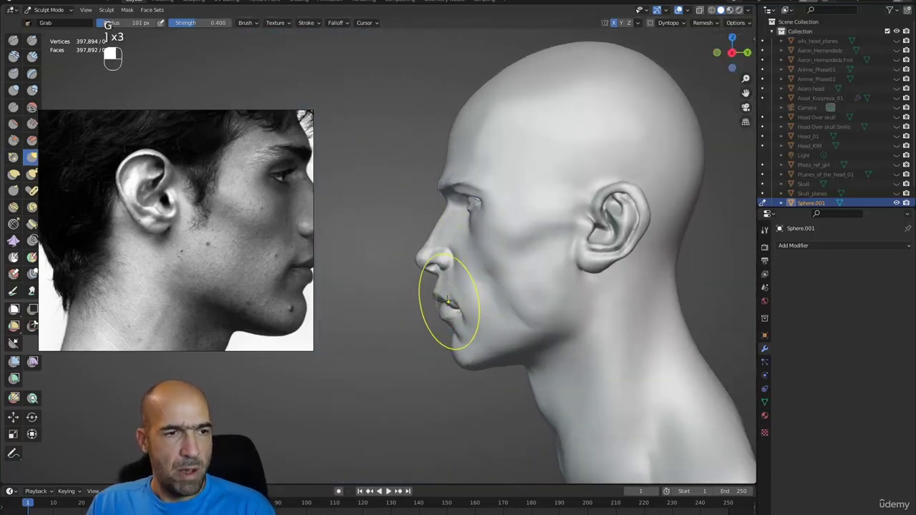
mouse_move(443, 299)
left_mouse_down("ctrl+alt")
mouse_move(491, 317)
mouse_move(446, 298)
mouse_move(515, 309)
mouse_move(444, 289)
mouse_move(580, 282)
mouse_move(527, 327)
left_mouse_up("ctrl+alt")
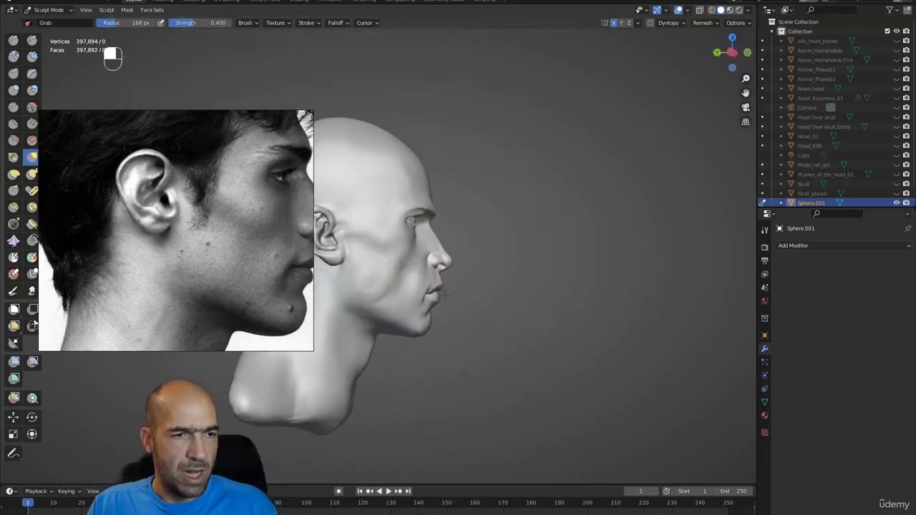
left_click_drag(445, 295, 494, 338, "alt")
key("ctrl+z")
mouse_move(494, 338)
left_mouse_down("alt")
mouse_move(454, 327)
mouse_move(440, 358)
mouse_move(497, 329)
left_mouse_up("alt")
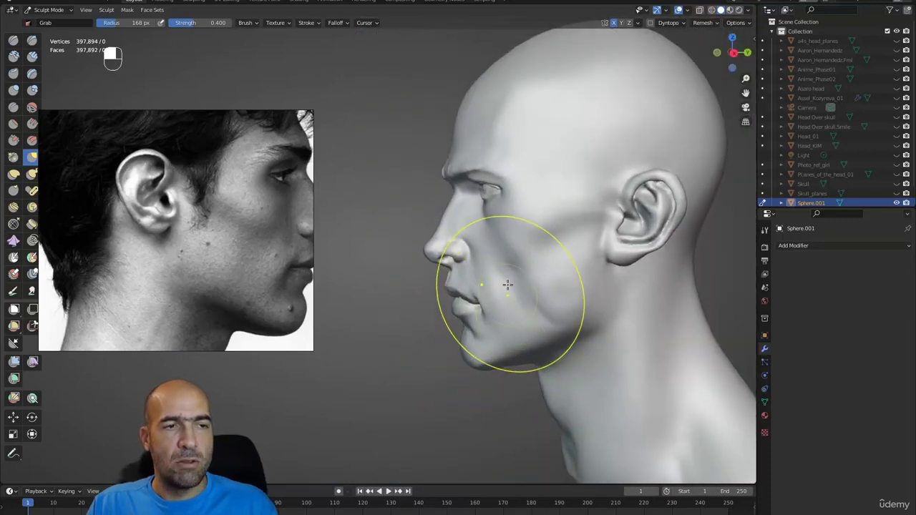
mouse_move(508, 129)
left_mouse_down("alt+shift")
mouse_move(496, 171)
mouse_move(529, 180)
left_mouse_up("alt+shift")
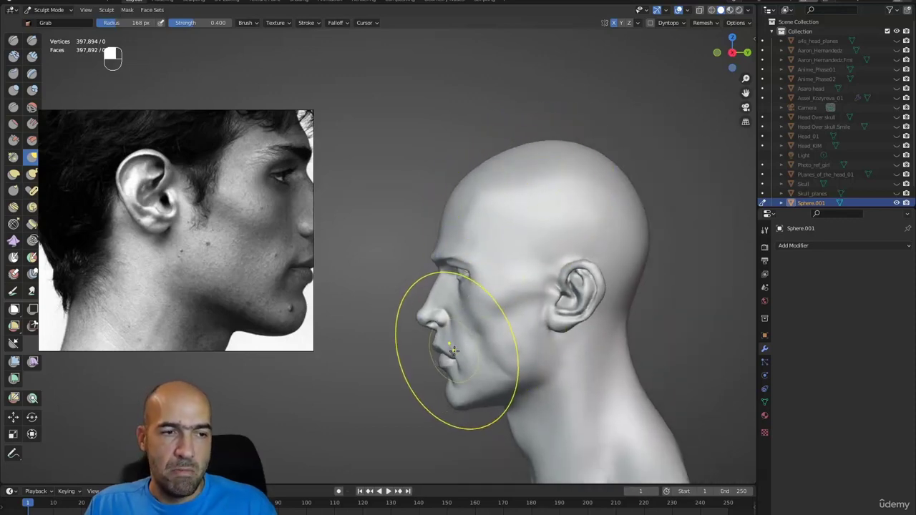
scroll(439, 308, "up", 2)
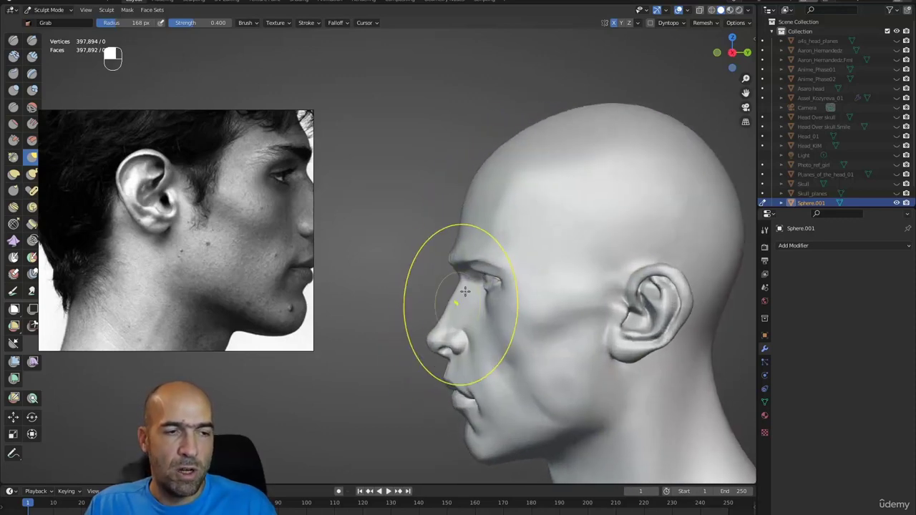
key("ctrl+z")
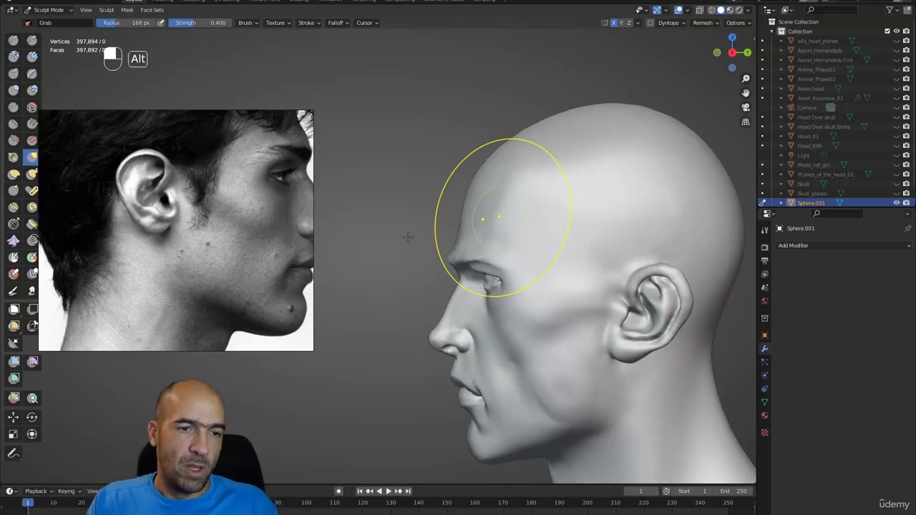
- Refine the nose bridge profile from the side with Grab at an 87 px radius
left_click_drag(408, 236, 399, 260, "alt")
scroll(429, 295, "up", 4)
left_click_drag(449, 300, 412, 157, "alt+shift")
left_click_drag(412, 158, 430, 168, "alt")
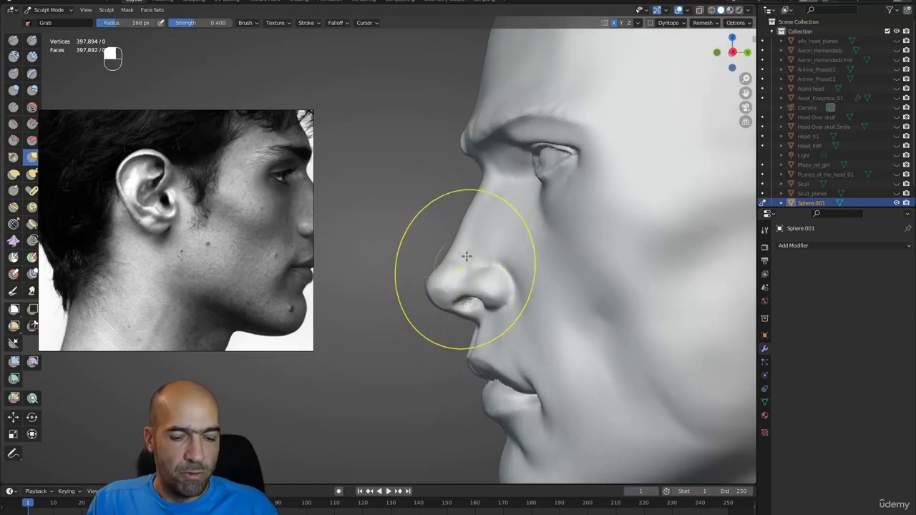
key("bracketleft")
key("bracketleft")
key("bracketleft")
key("bracketleft")
key("bracketleft")
key("bracketleft")
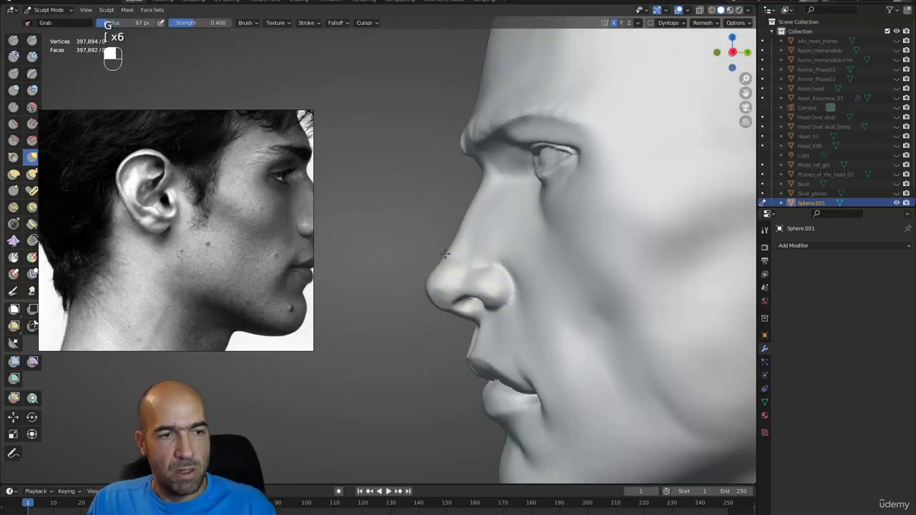
left_click_drag(473, 232, 467, 231, "alt")
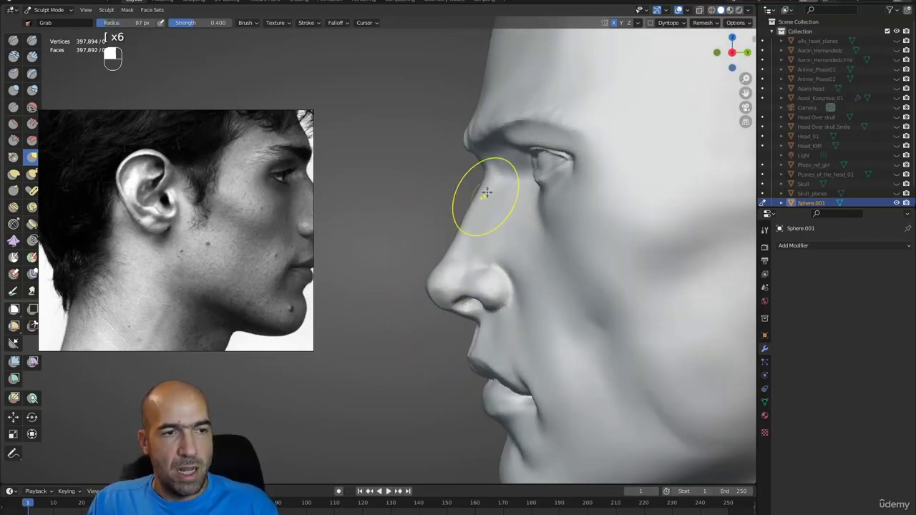
- Adjust the brow and forehead profile from the side with Grab at an 87 px radius
mouse_move(487, 180)
left_mouse_down("alt")
mouse_move(471, 205)
mouse_move(436, 201)
mouse_move(458, 211)
mouse_move(434, 206)
left_mouse_up("alt")
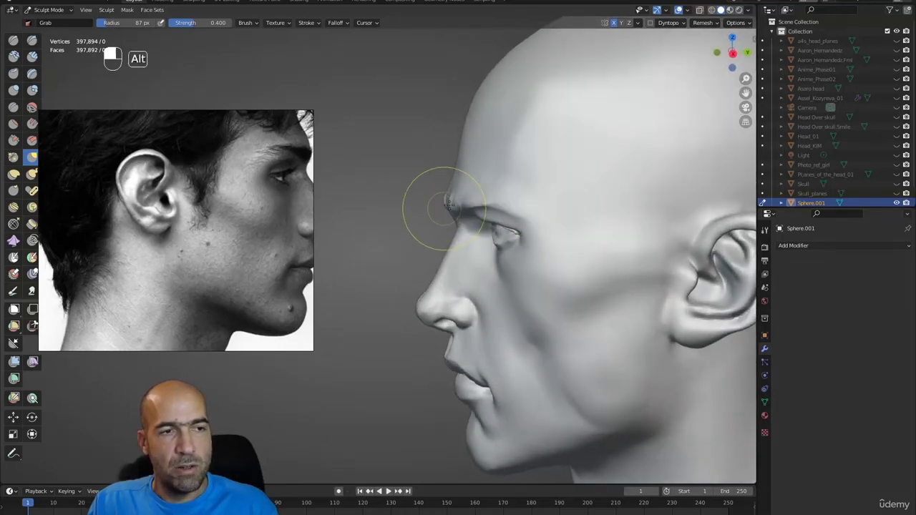
left_click_drag(471, 175, 474, 159, "alt")
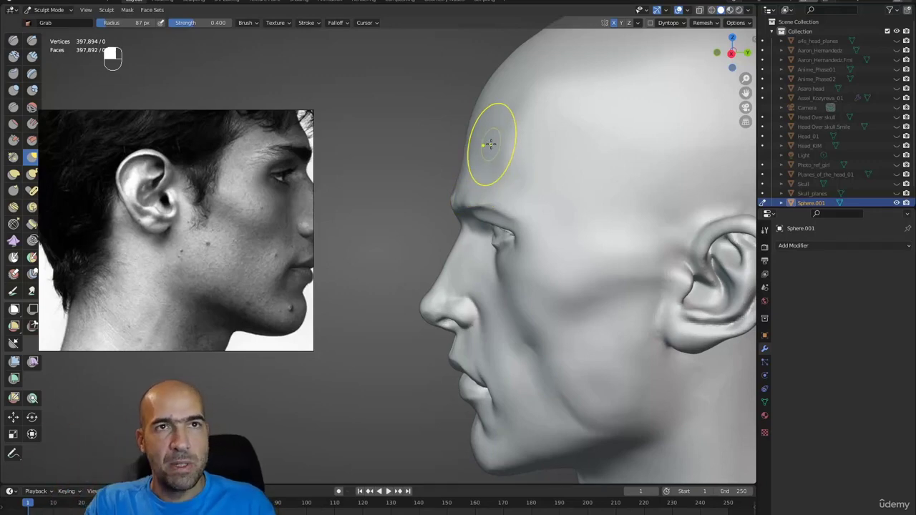
left_click_drag(459, 143, 550, 262, "alt")
- Build up and smooth the transition from the mouth corner to the chin and jaw with Clay Strips at an 87 px radius
mouse_move(504, 356)
left_mouse_down("alt+shift")
mouse_move(488, 322)
mouse_move(522, 340)
left_mouse_up("alt+shift")
mouse_move(594, 386)
left_mouse_down("alt+shift")
mouse_move(637, 380)
mouse_move(651, 354)
left_mouse_up("alt+shift")
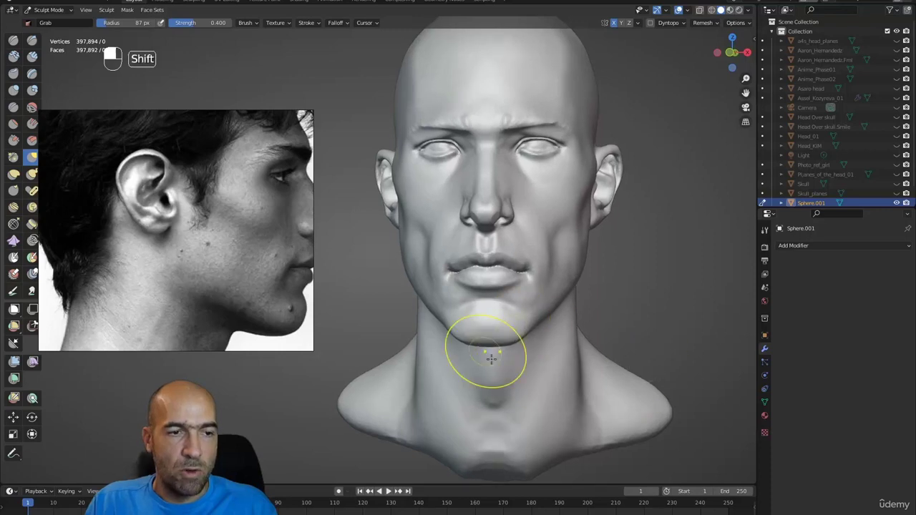
mouse_move(491, 358)
left_mouse_down("alt")
mouse_move(465, 341)
mouse_move(541, 312)
mouse_move(579, 317)
mouse_move(646, 350)
mouse_move(634, 332)
left_mouse_up("alt")
key("c")
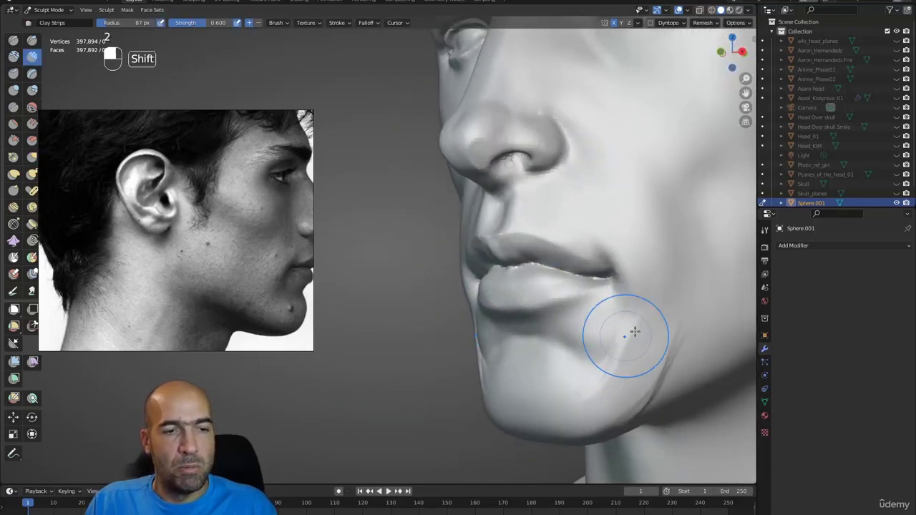
left_click_drag(654, 399, 572, 321, "ctrl+alt")
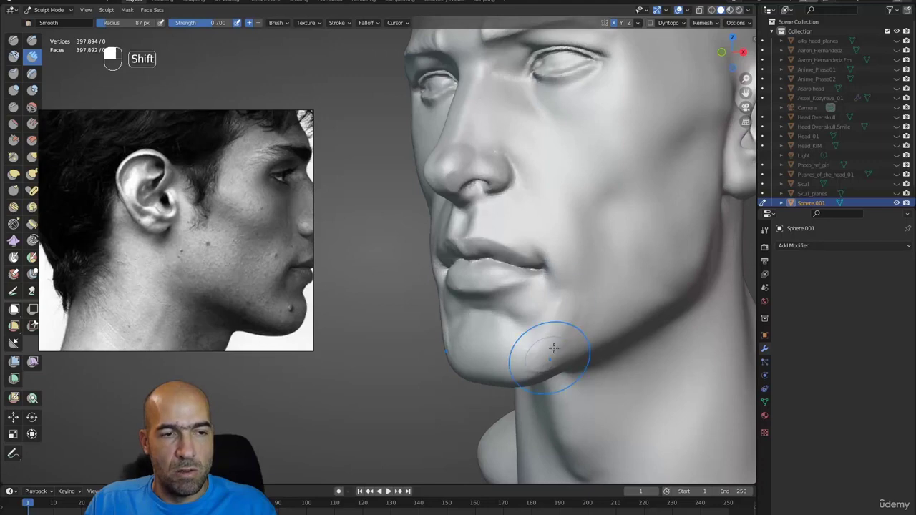
left_click_drag(548, 363, 555, 394, "alt")
left_click_drag(555, 394, 572, 322, "ctrl+alt")
mouse_move(609, 405)
left_mouse_down("ctrl+alt")
mouse_move(611, 389)
mouse_move(538, 351)
mouse_move(574, 345)
mouse_move(597, 365)
mouse_move(628, 324)
mouse_move(571, 318)
left_mouse_up("ctrl+alt")
key("2")
- Try to reshape the side contour of the skull from the front with Grab at an 87 px radius
left_click_drag(566, 251, 562, 302, "alt+shift")
left_click_drag(561, 303, 552, 293, "alt")
mouse_move(539, 286)
left_mouse_down("ctrl+alt")
mouse_move(529, 285)
mouse_move(531, 215)
left_mouse_up("ctrl+alt")
key("g")
mouse_move(510, 294)
left_mouse_down()
mouse_move(528, 285)
mouse_move(518, 286)
mouse_move(552, 311)
mouse_move(466, 241)
mouse_move(441, 239)
mouse_move(456, 250)
mouse_move(475, 241)
mouse_move(466, 245)
left_mouse_up()
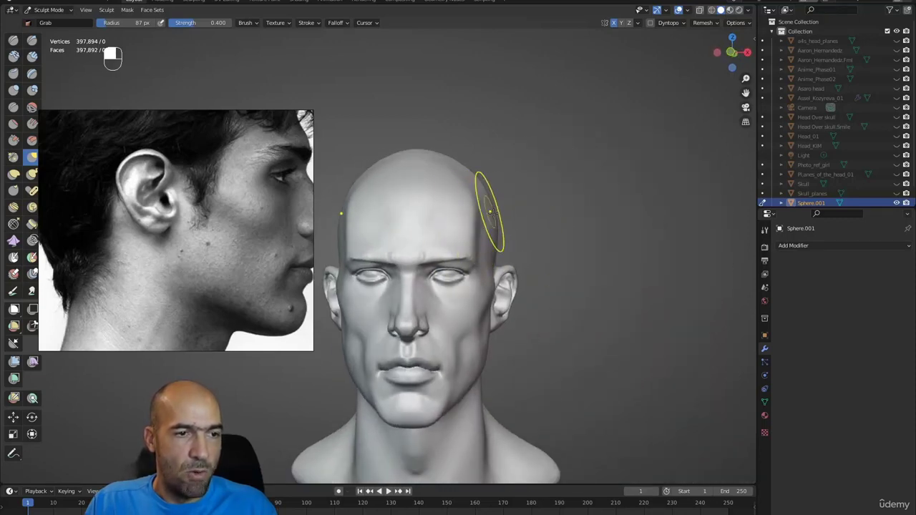
mouse_move(502, 212)
left_mouse_down("ctrl+alt")
mouse_move(540, 219)
mouse_move(497, 220)
left_mouse_up("ctrl+alt")
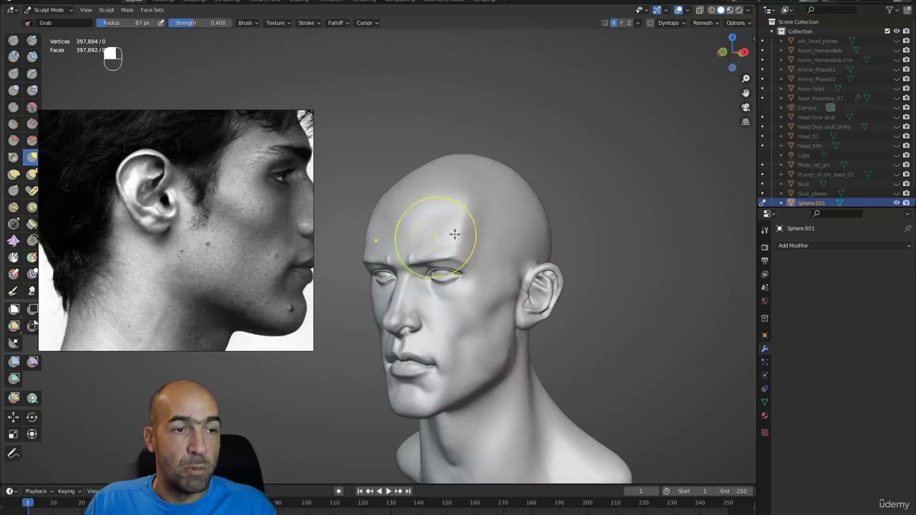
- Undo the latest sculpting strokes on the head
left_click_drag(454, 234, 532, 225, "alt")
key("ctrl+z")
key("ctrl+z")
key("ctrl+z")
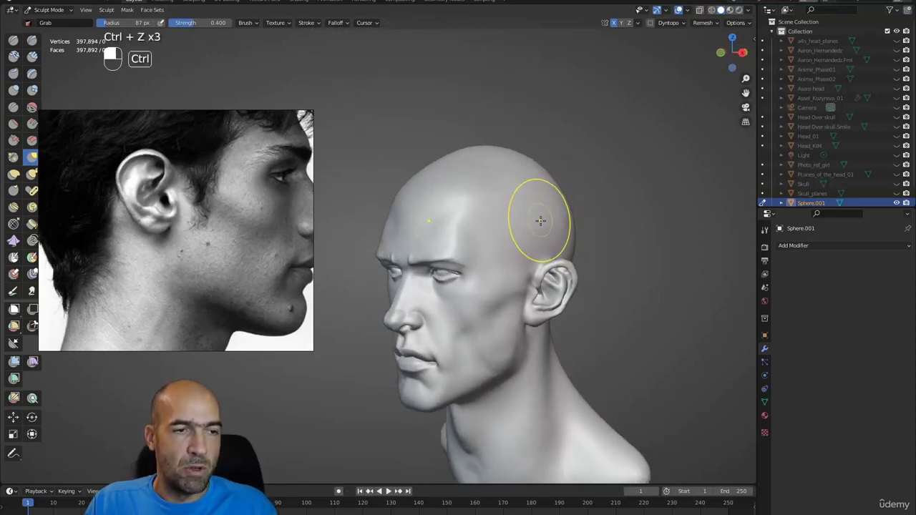
key("ctrl+z")
key("ctrl+z")
key("ctrl+z")
- Refine the outer end of the brow with Draw Sharp at an 87 px radius and smooth its transition into the temple
mouse_move(530, 219)
left_mouse_down("alt")
mouse_move(503, 234)
mouse_move(517, 240)
left_mouse_up("alt")
left_click_drag(531, 278, 523, 247, "alt+shift")
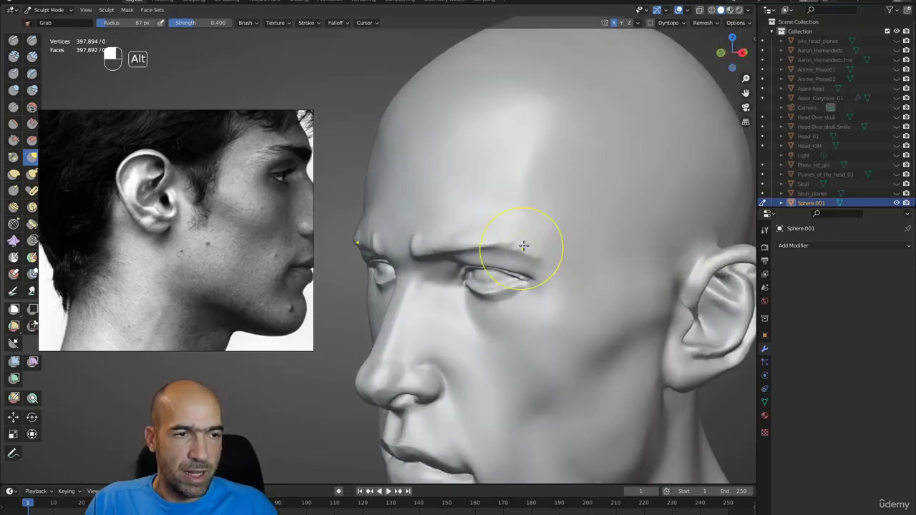
key("1")
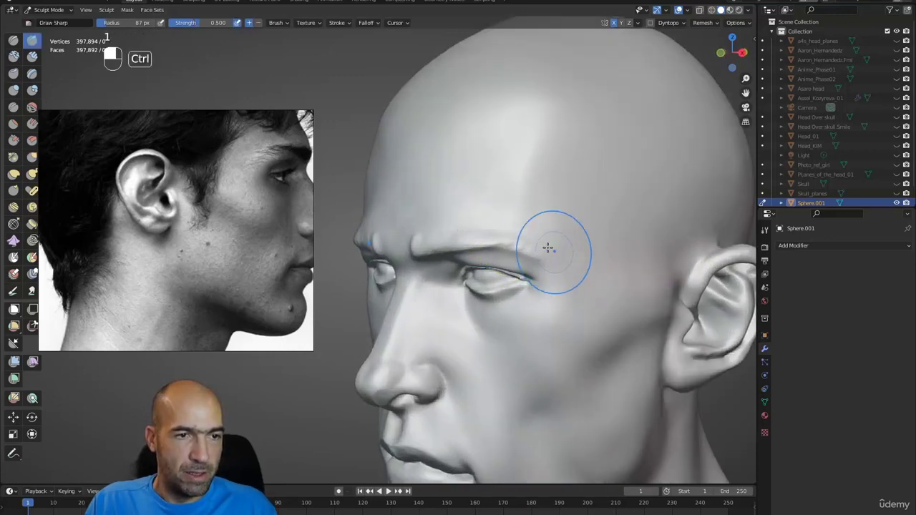
mouse_move(573, 276)
left_mouse_down("alt")
mouse_move(587, 270)
mouse_move(533, 218)
mouse_move(545, 230)
left_mouse_up("alt")
mouse_move(547, 230)
left_mouse_down("shift")
mouse_move(654, 260)
mouse_move(602, 226)
mouse_move(554, 235)
mouse_move(568, 219)
mouse_move(556, 249)
mouse_move(569, 250)
mouse_move(551, 236)
left_mouse_up("shift")
- Flatten the plane between the forehead and temple with Scrape/Peaks at an 87 px radius
key("3")
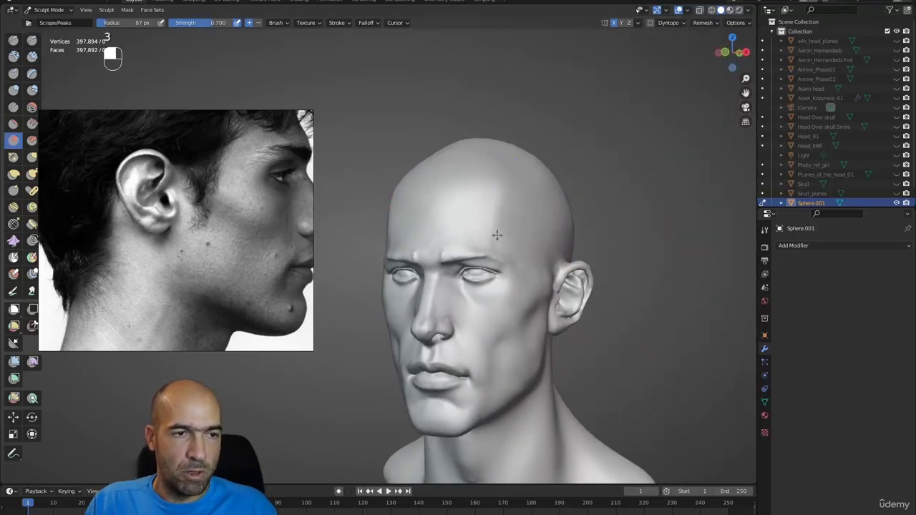
mouse_move(510, 183)
left_mouse_down()
mouse_move(489, 233)
mouse_move(520, 196)
left_mouse_up()
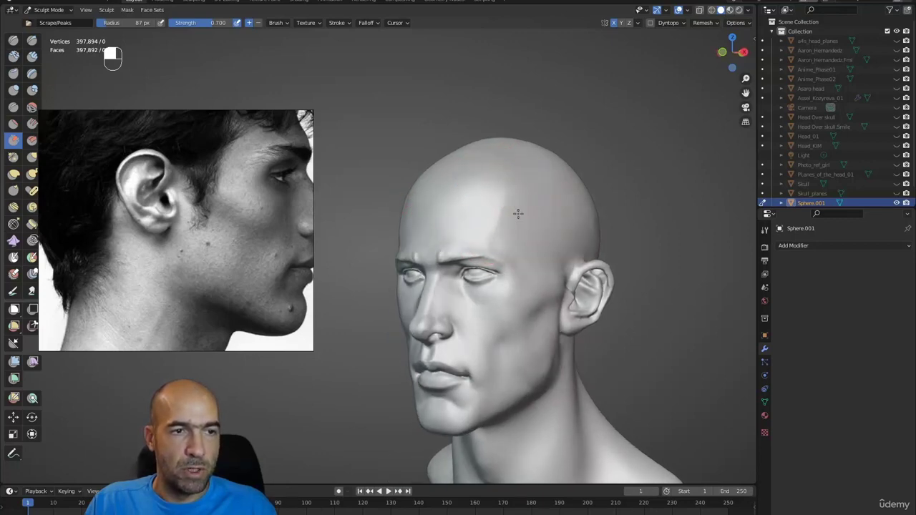
mouse_move(573, 236)
left_mouse_down("alt")
mouse_move(563, 195)
mouse_move(573, 202)
mouse_move(539, 201)
mouse_move(536, 210)
mouse_move(550, 208)
left_mouse_up("alt")
- Adjust the cranium profile and the side contour of the head beside the ear with Grab at an 87 px radius
key("g")
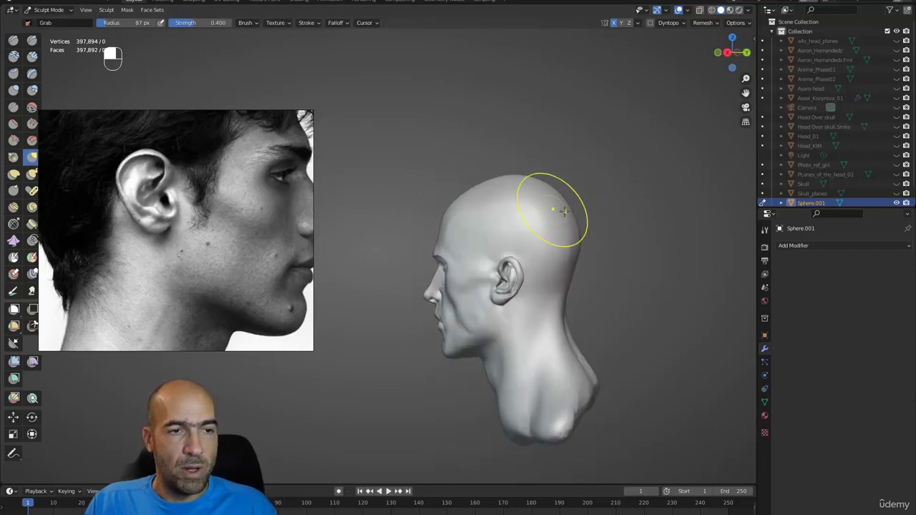
mouse_move(556, 296)
left_mouse_down("alt")
mouse_move(605, 245)
mouse_move(675, 238)
mouse_move(731, 254)
left_mouse_up("alt")
left_click_drag(731, 255, 663, 249, "alt+shift")
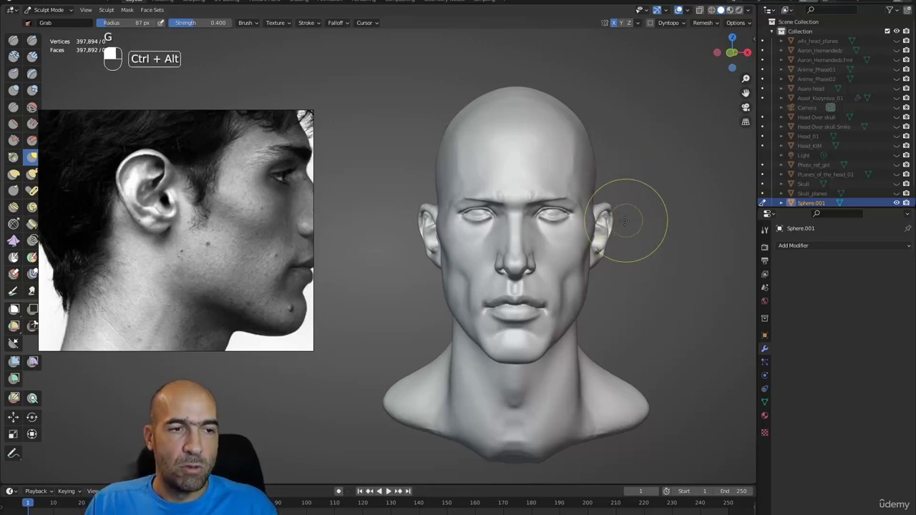
mouse_move(632, 208)
left_mouse_down("ctrl+alt")
mouse_move(566, 235)
mouse_move(518, 231)
left_mouse_up("ctrl+alt")
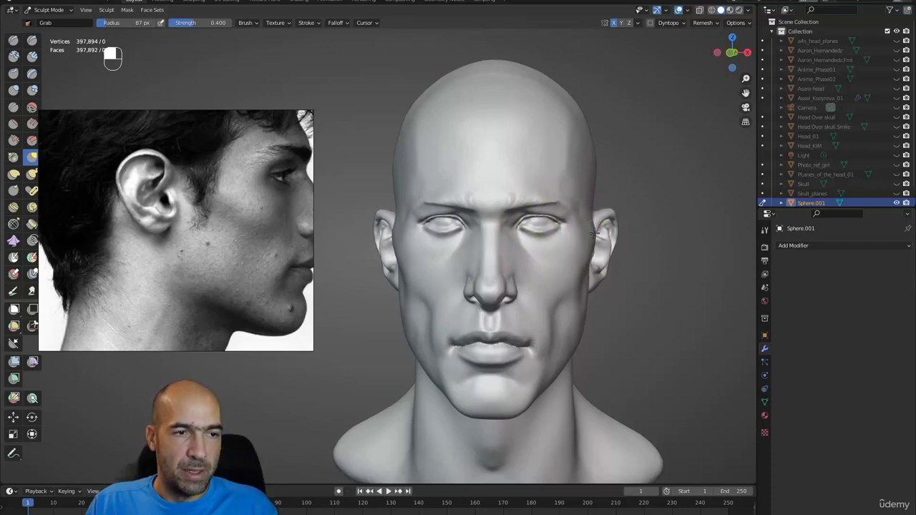
left_click_drag(595, 233, 597, 227)
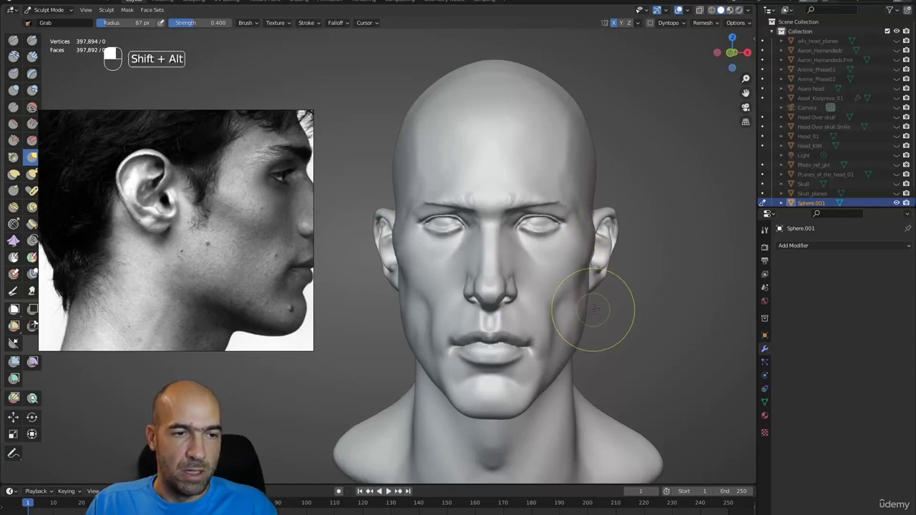
- Build up and smooth the cheekbone and the cheek below it with Clay Strips at an 87 px radius, checking the whole head
left_click_drag(595, 311, 606, 283, "alt+shift")
left_click_drag(607, 283, 587, 312, "ctrl+alt")
left_click_drag(593, 280, 541, 294, "alt")
left_click_drag(541, 294, 561, 253, "ctrl+alt")
key("2")
mouse_move(620, 215)
left_mouse_down()
mouse_move(652, 184)
mouse_move(623, 184)
mouse_move(634, 171)
mouse_move(669, 165)
left_mouse_up()
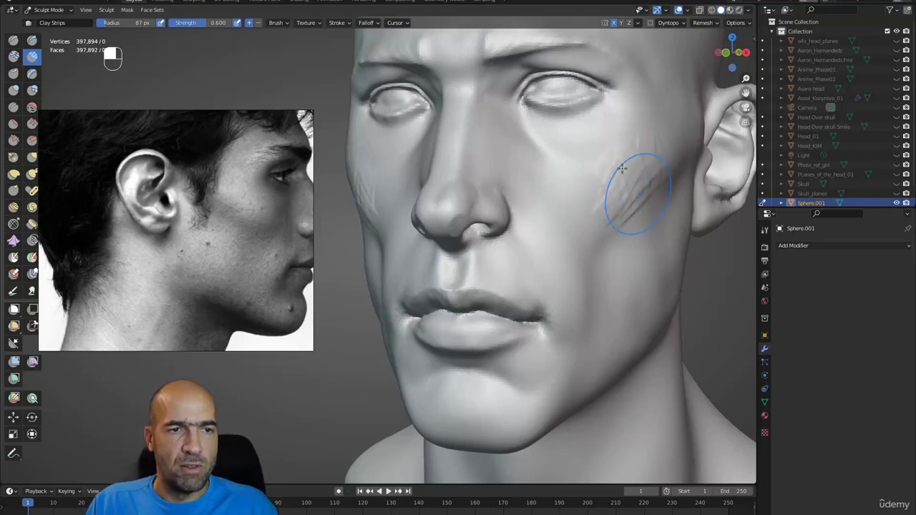
mouse_move(613, 184)
left_mouse_down()
mouse_move(658, 177)
mouse_move(631, 150)
mouse_move(625, 208)
mouse_move(606, 186)
mouse_move(590, 236)
mouse_move(614, 209)
mouse_move(589, 230)
left_mouse_up()
mouse_move(589, 230)
left_mouse_down("alt")
mouse_move(566, 231)
mouse_move(588, 232)
mouse_move(584, 246)
mouse_move(579, 233)
left_mouse_up("alt")
mouse_move(578, 233)
left_mouse_down("ctrl+alt")
mouse_move(584, 250)
mouse_move(595, 224)
left_mouse_up("ctrl+alt")
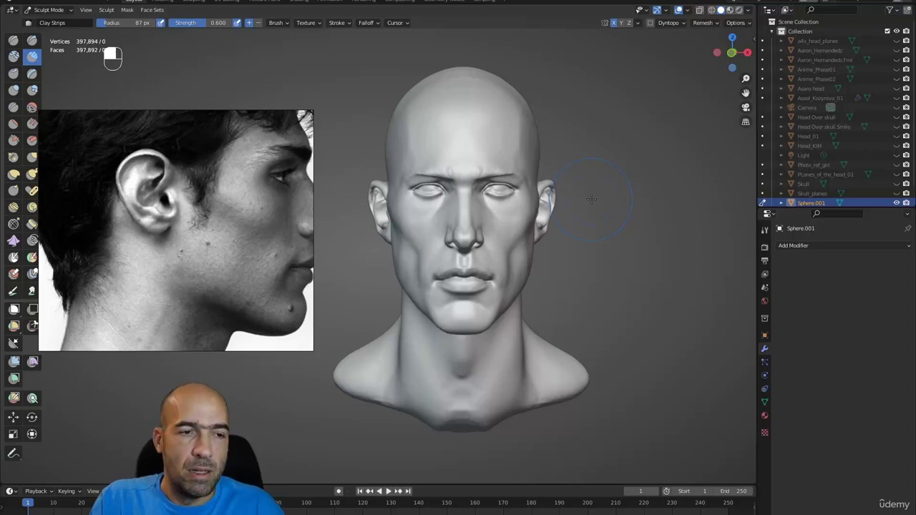
left_click_drag(673, 209, 646, 213, "alt")
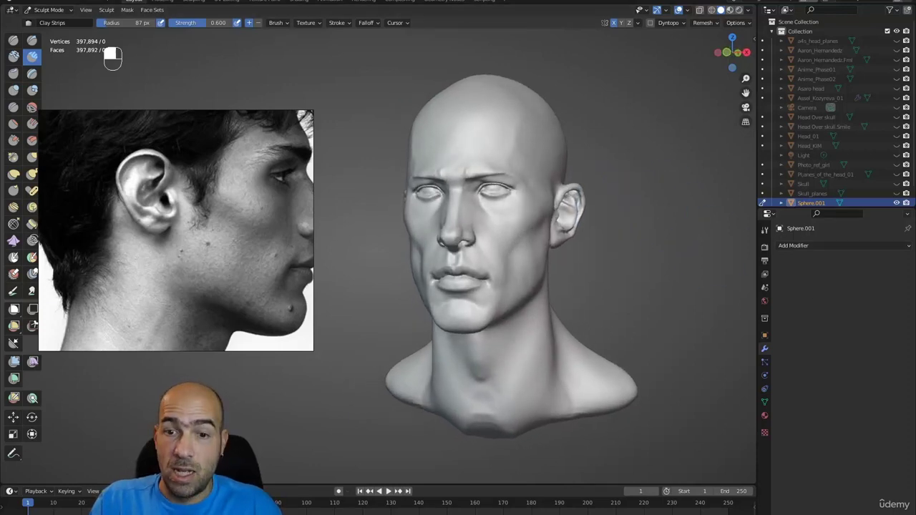